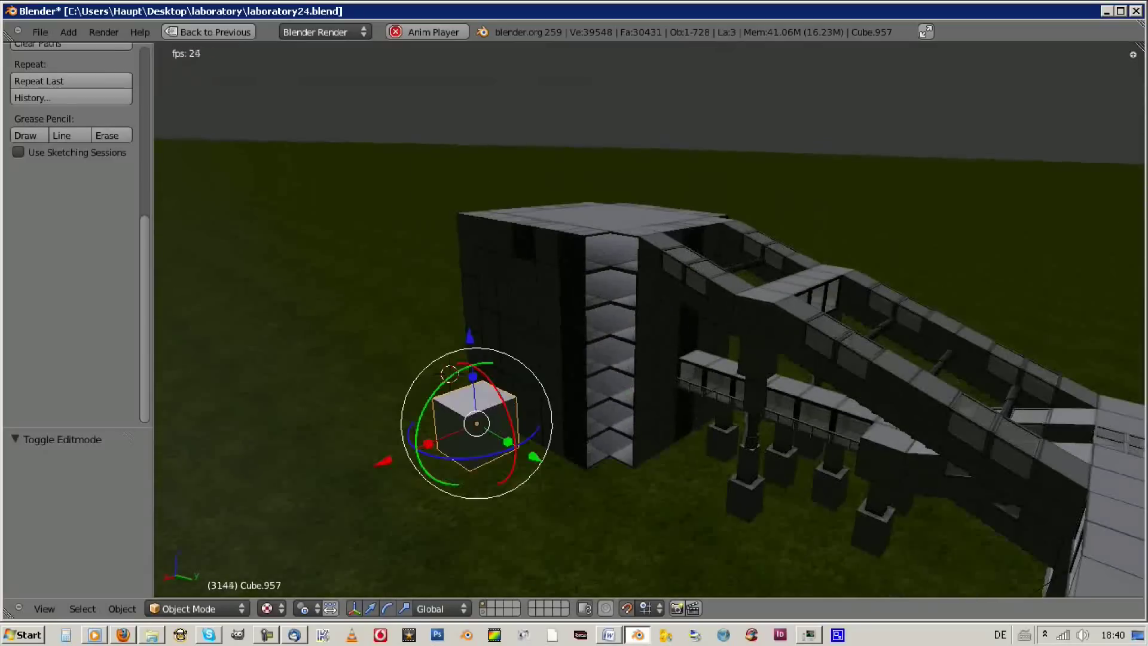
Move the small box 3 units along Y and make two linked copies of it for the tower shaft
{"action": "key", "text": "Return"}
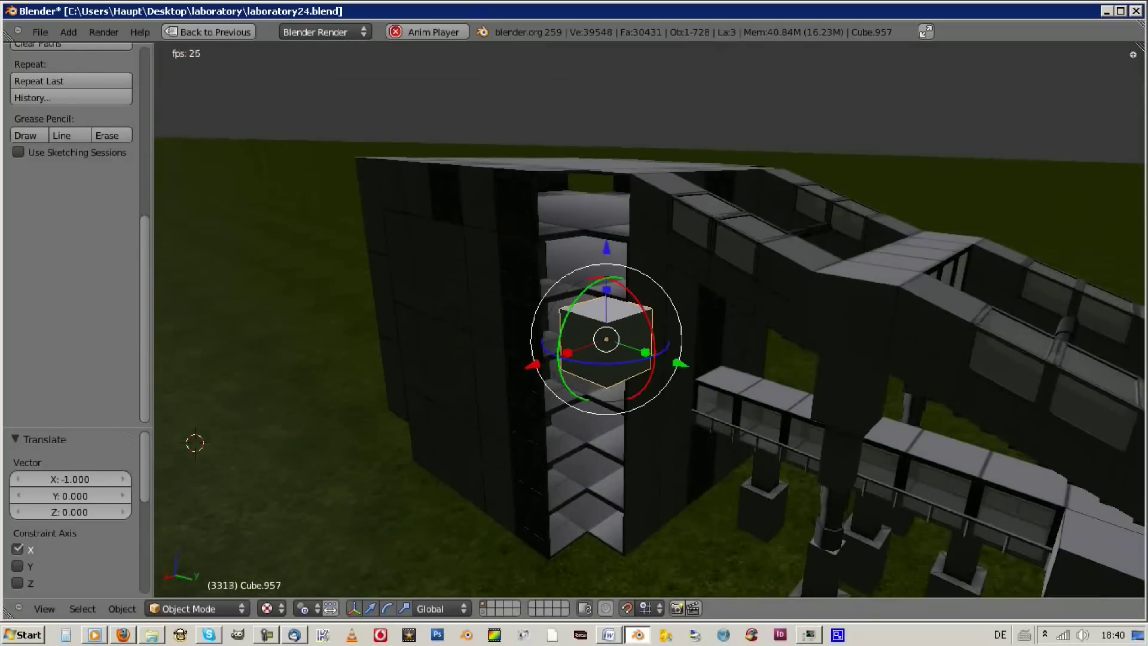
{"action": "key", "text": "alt+d"}
{"action": "key", "text": "Escape"}
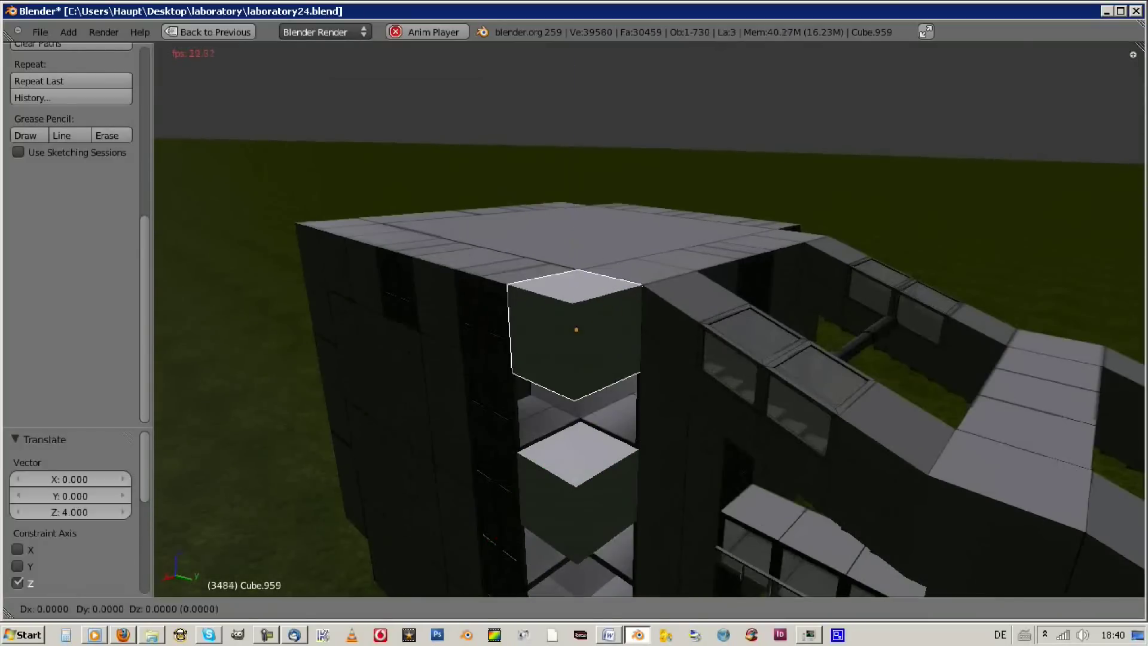
{"action": "key", "text": "alt+d"}
{"action": "key", "text": "Escape"}
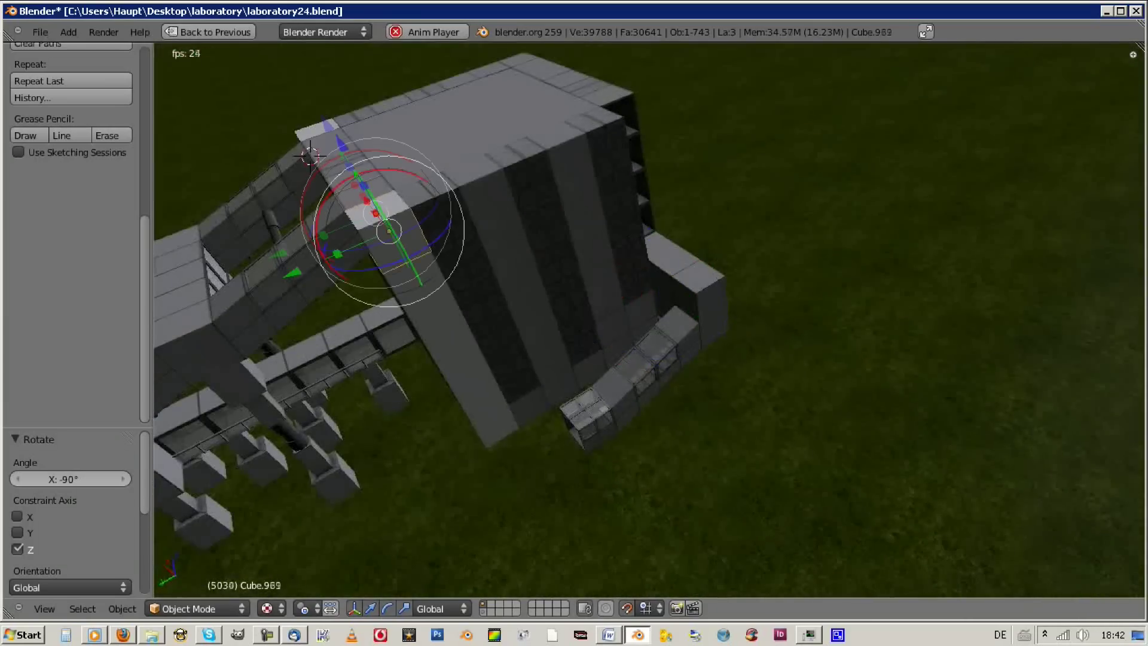
Place a linked copy of the slab 4 units along Y and select all its geometry in Edit Mode
{"action": "key", "text": "alt+d"}
{"action": "key", "text": "Return"}
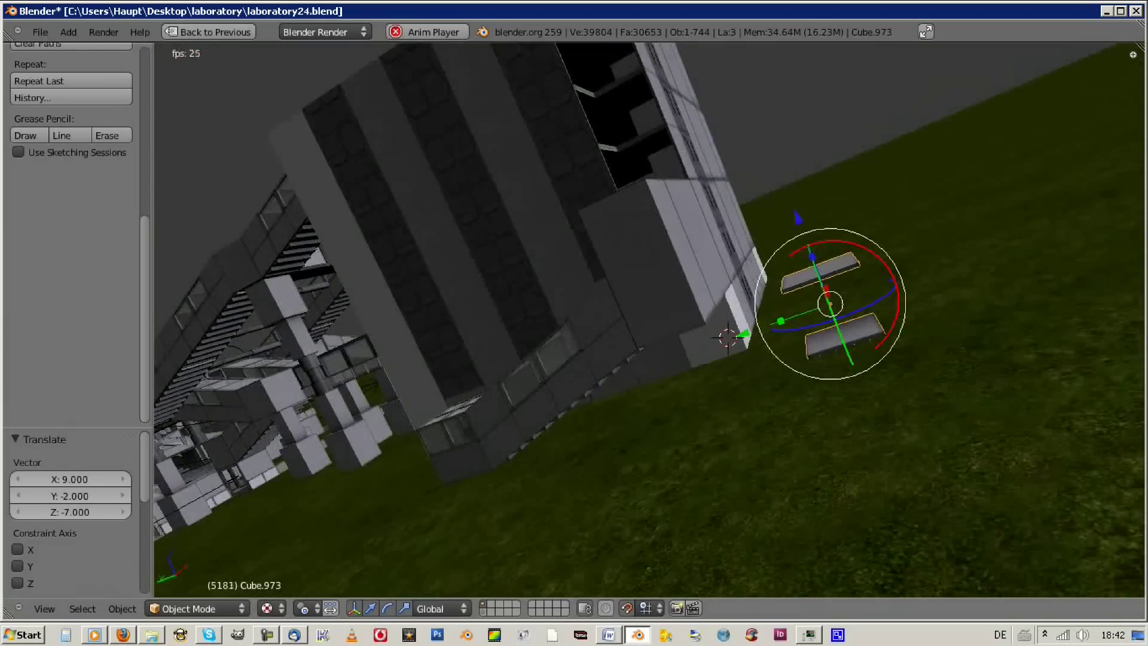
{"action": "key", "text": "Return"}
{"action": "key", "text": "Tab"}
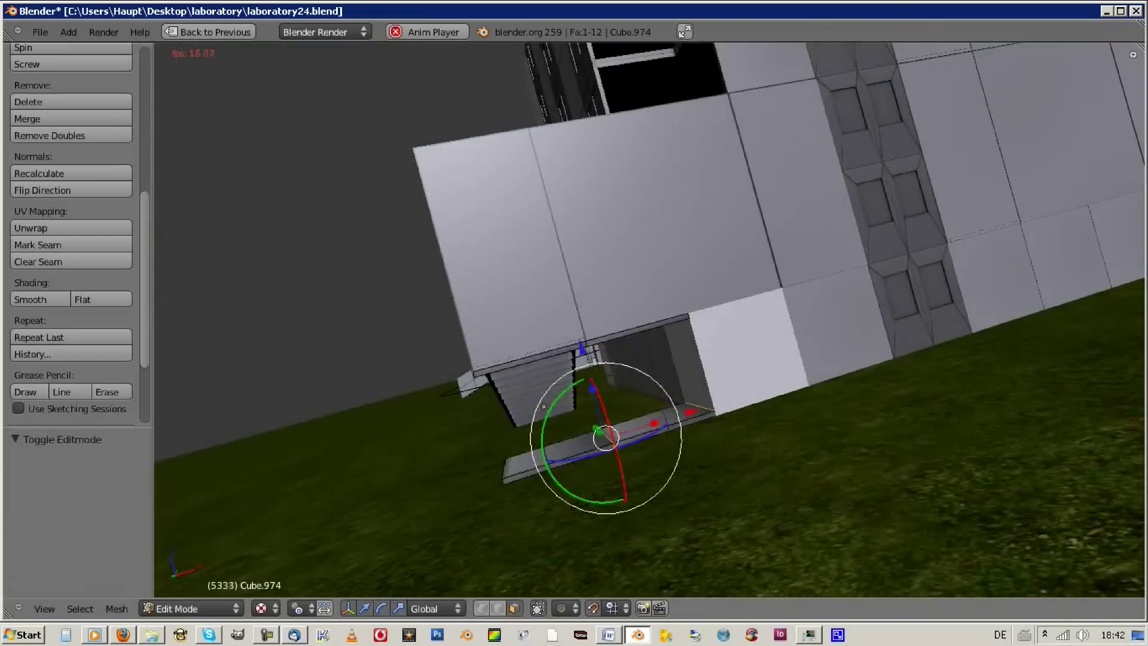
{"action": "key", "text": "a"}
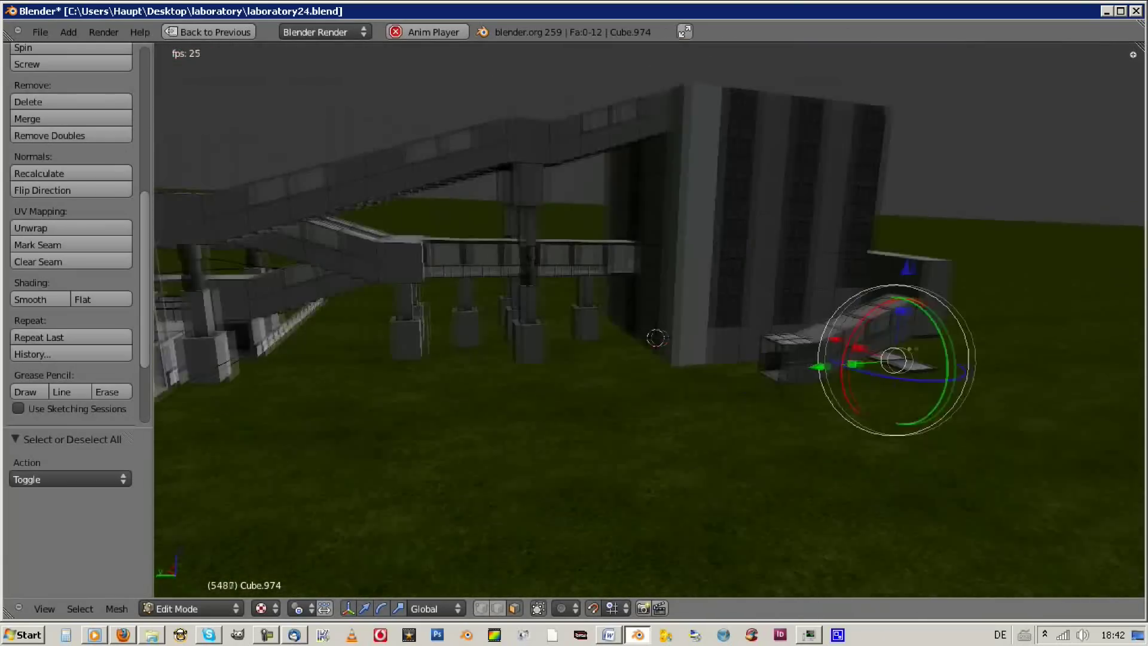
{"action": "key", "text": "Tab"}
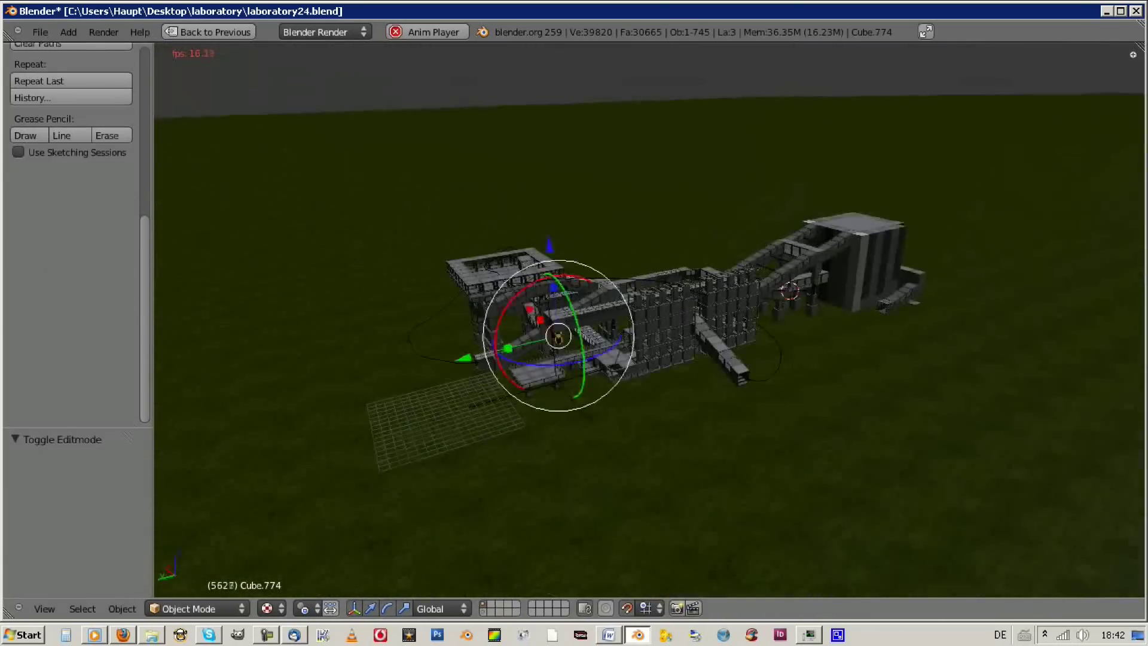
Add a linked cylinder pillar copy raised 1 unit on Z and shifted -2 on X
{"action": "key", "text": "alt+d"}
{"action": "key", "text": "Return"}
{"action": "key", "text": "z"}
{"action": "key", "text": "1"}
{"action": "key", "text": "Return"}
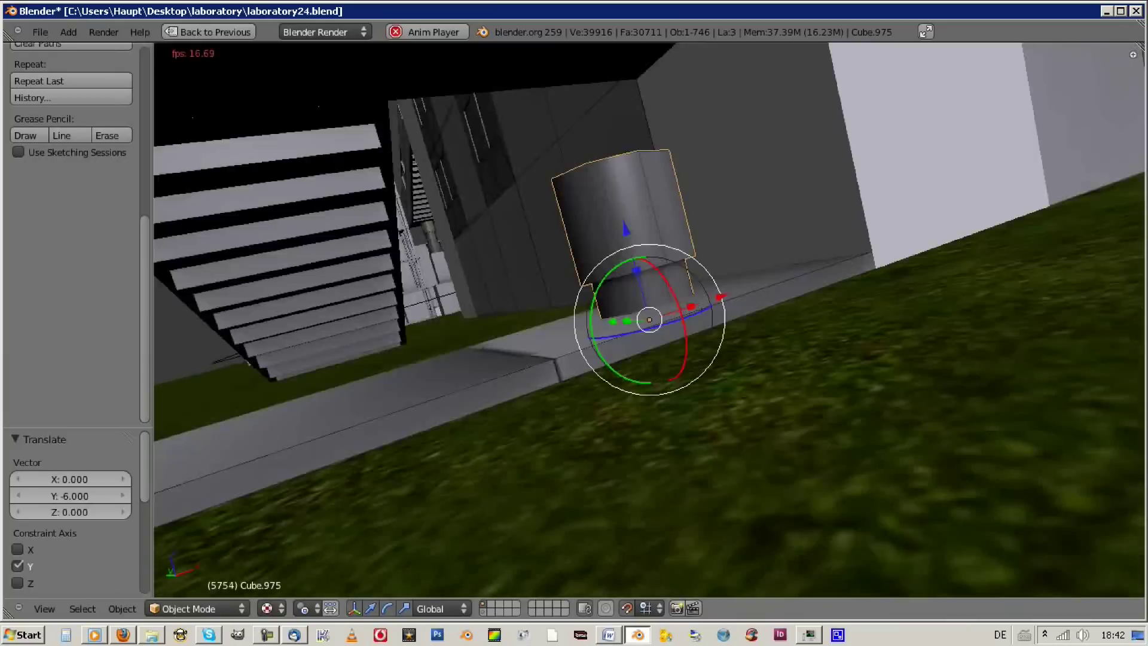
{"action": "type", "text": "gx-2"}
{"action": "key", "text": "Return"}
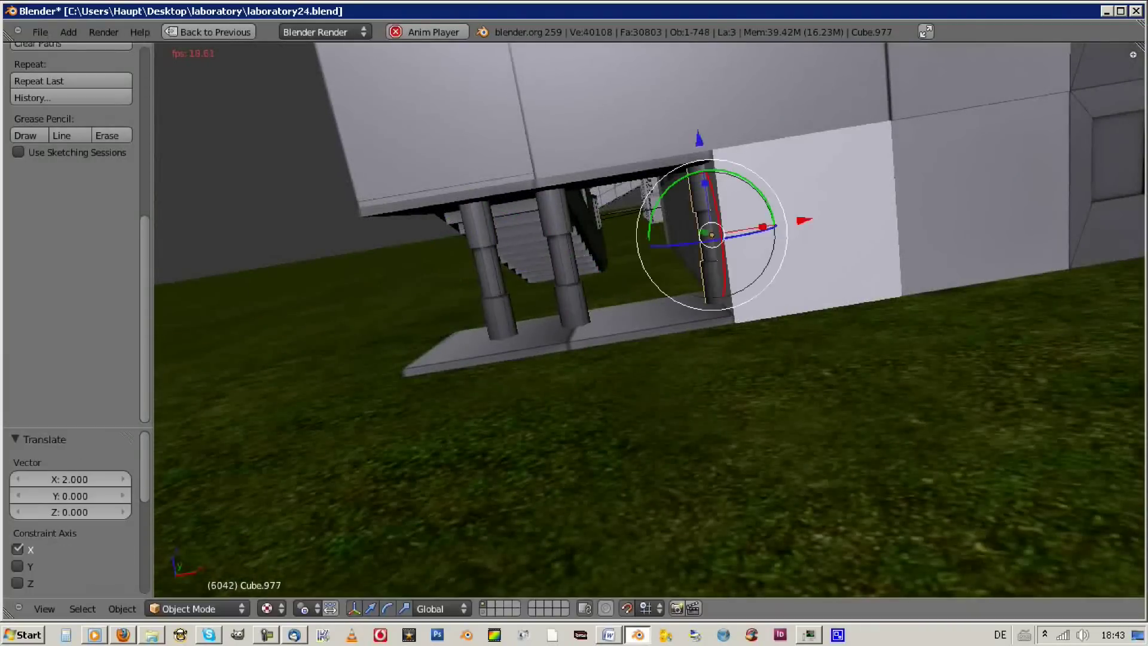
Delete the unwanted extra piece and make linked copies of the selected pieces
{"action": "key", "text": "Escape"}
{"action": "key", "text": "x"}
{"action": "key", "text": "Return"}
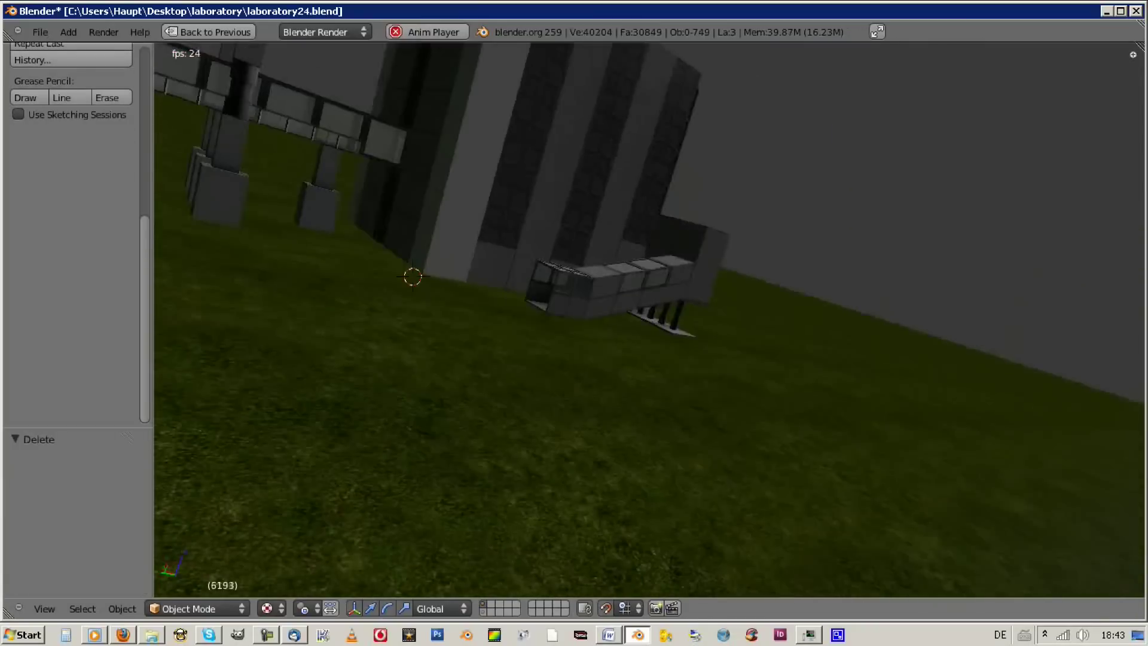
{"action": "key", "text": "alt+d"}
{"action": "key", "text": "Return"}
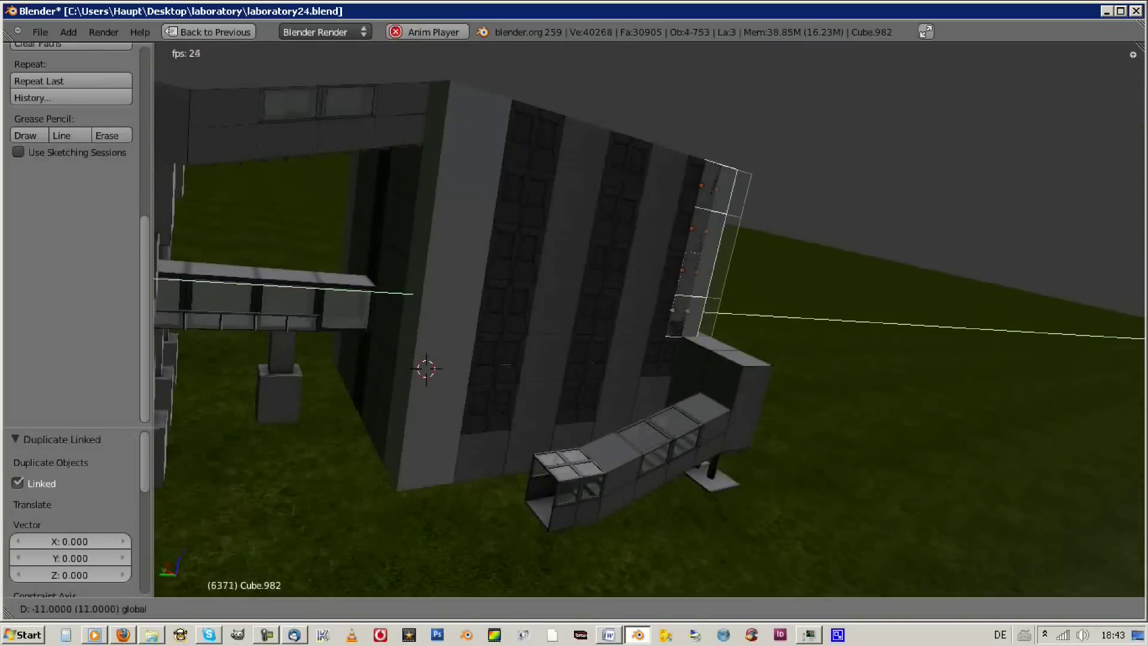
Turn the copies 90° about Z in place and delete the five extra tower pieces
{"action": "key", "text": "Return"}
{"action": "type", "text": "rz90"}
{"action": "key", "text": "Return"}
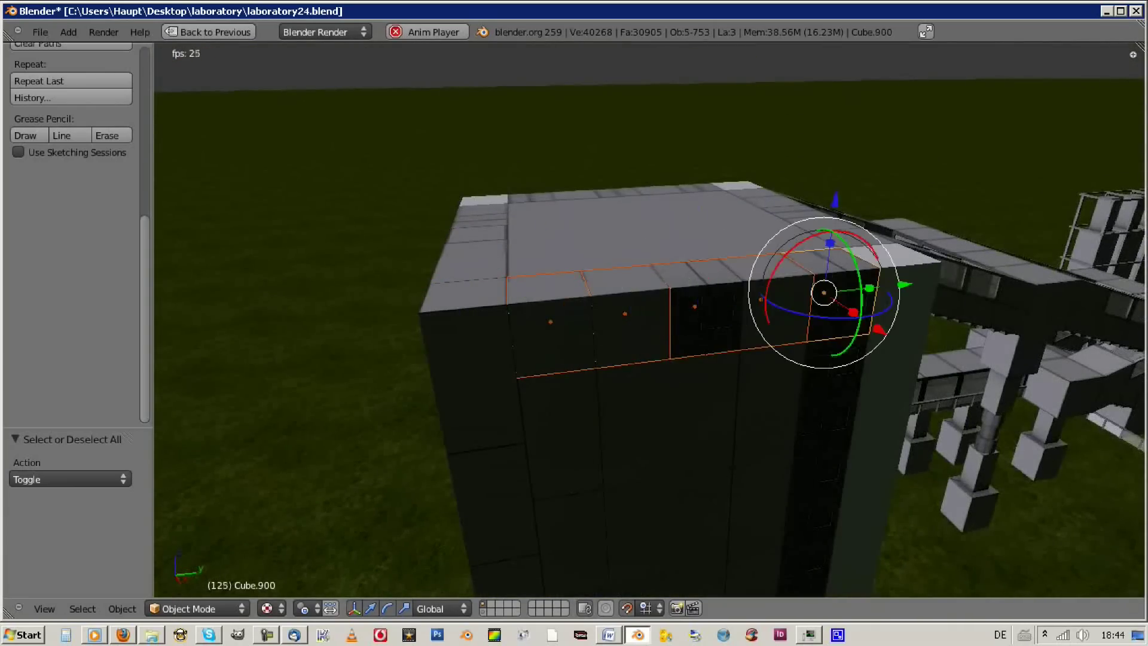
{"action": "key", "text": "Delete"}
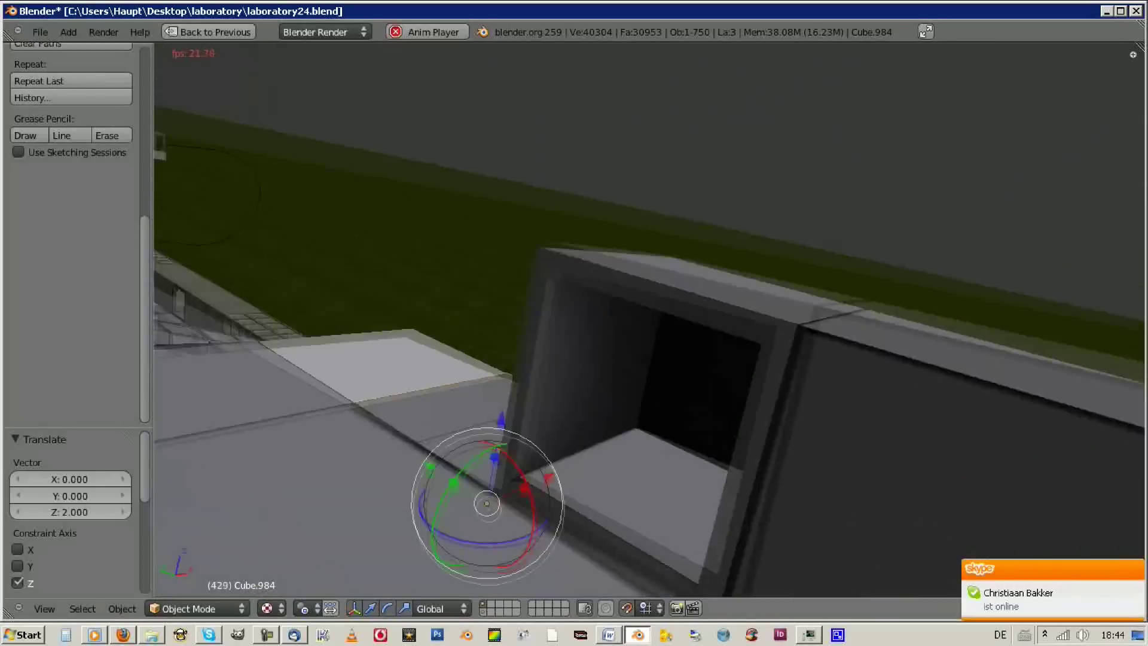
Lower the corridor floor slab by 0.049 in Edit Mode and restore the multi-panel layout
{"action": "key", "text": "Tab"}
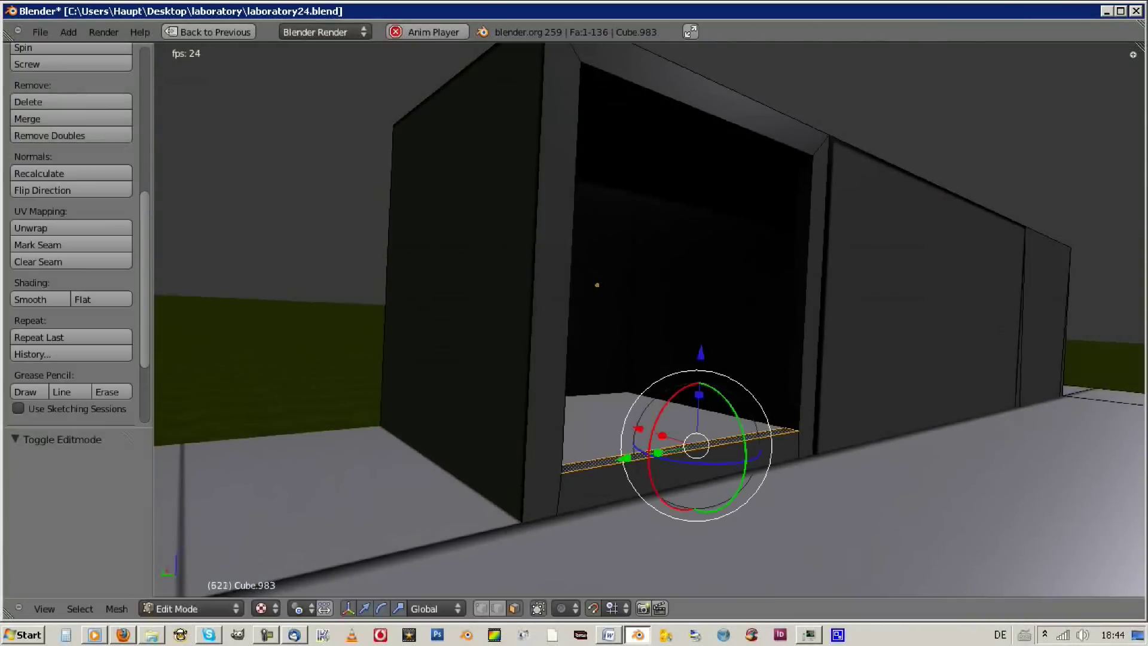
{"action": "key", "text": "Return"}
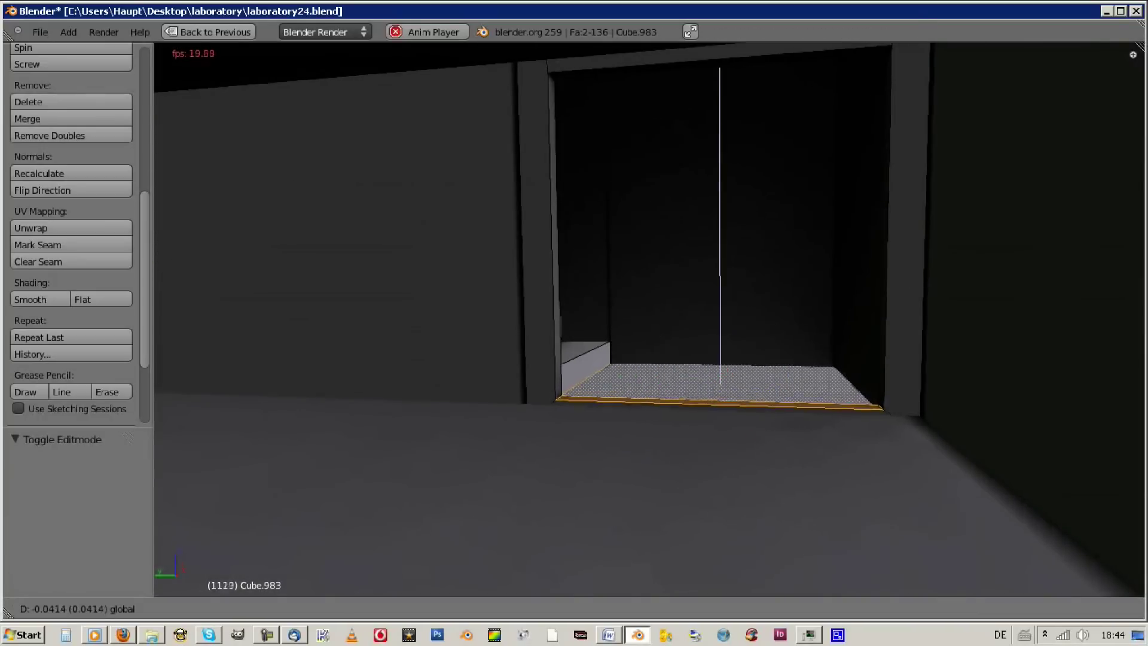
{"action": "key", "text": "Tab"}
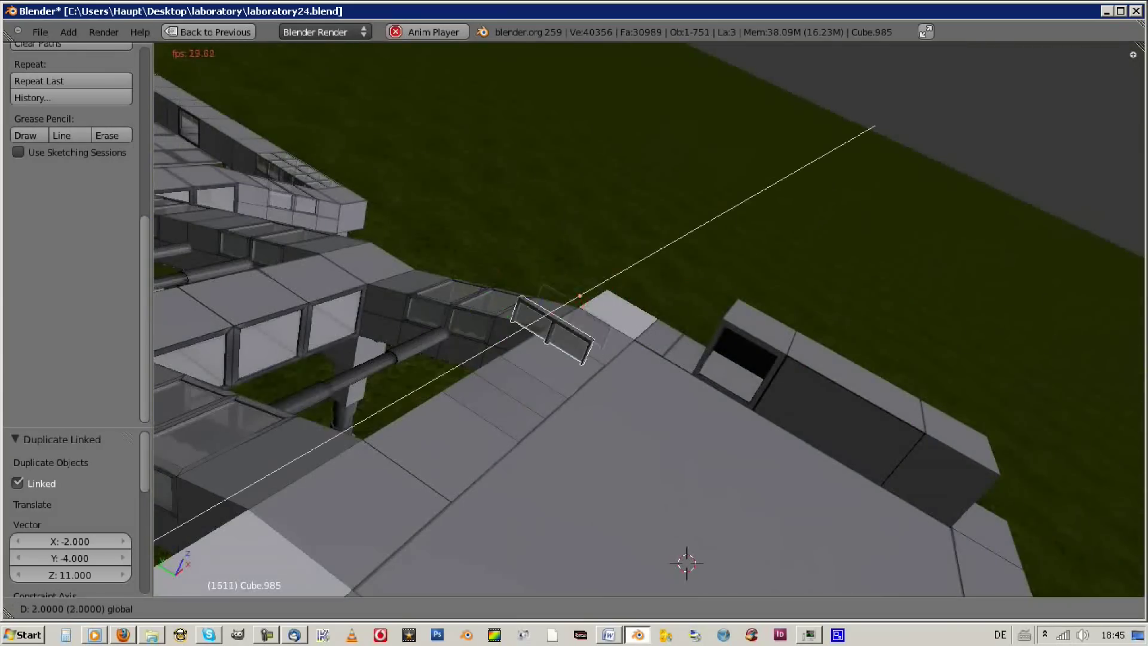
{"action": "key", "text": "ctrl+Up"}
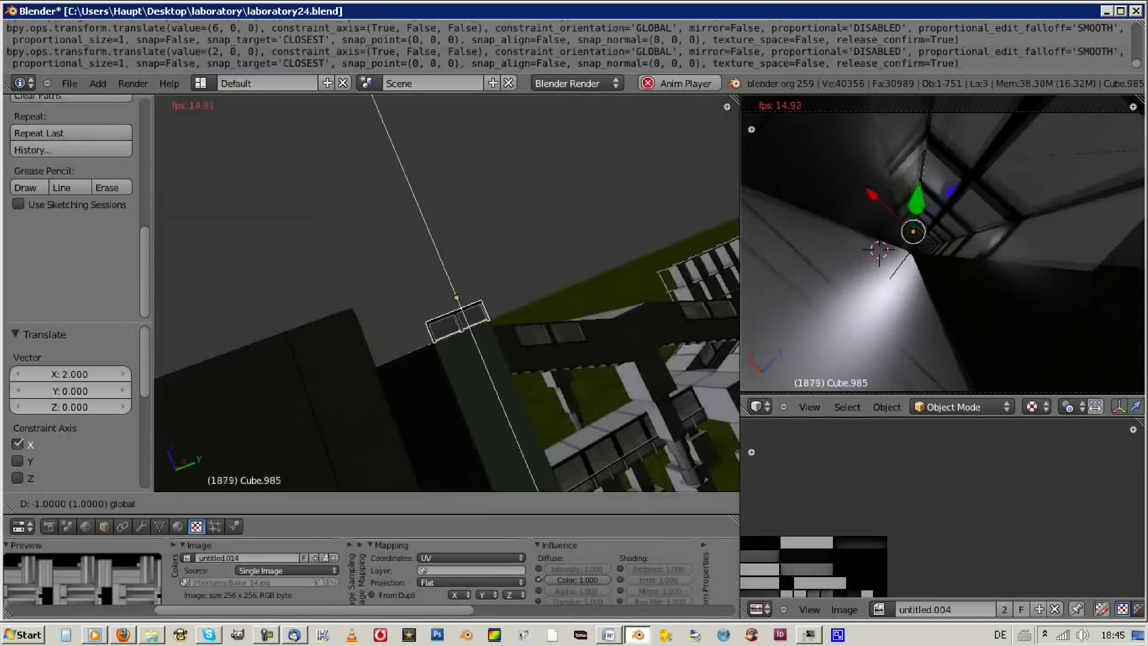
Line linked railing copies along the roof edge, turned -90° and shifted -2 along X
{"action": "key", "text": "alt+d"}
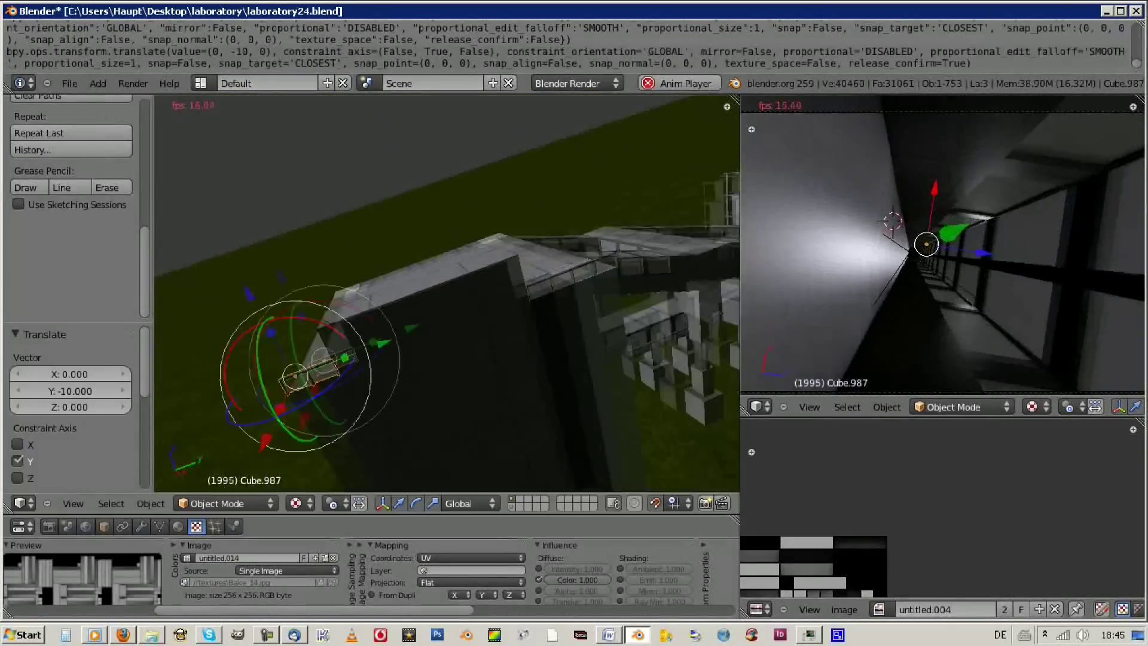
{"action": "key", "text": "Return"}
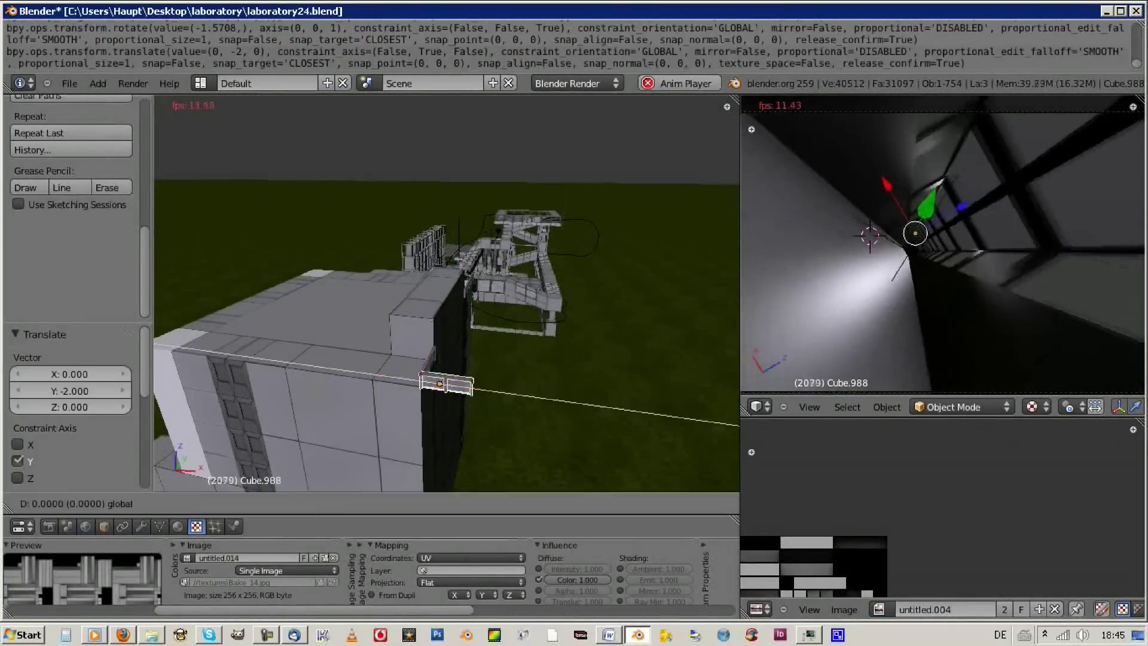
{"action": "key", "text": "alt+d"}
{"action": "type", "text": "x-2"}
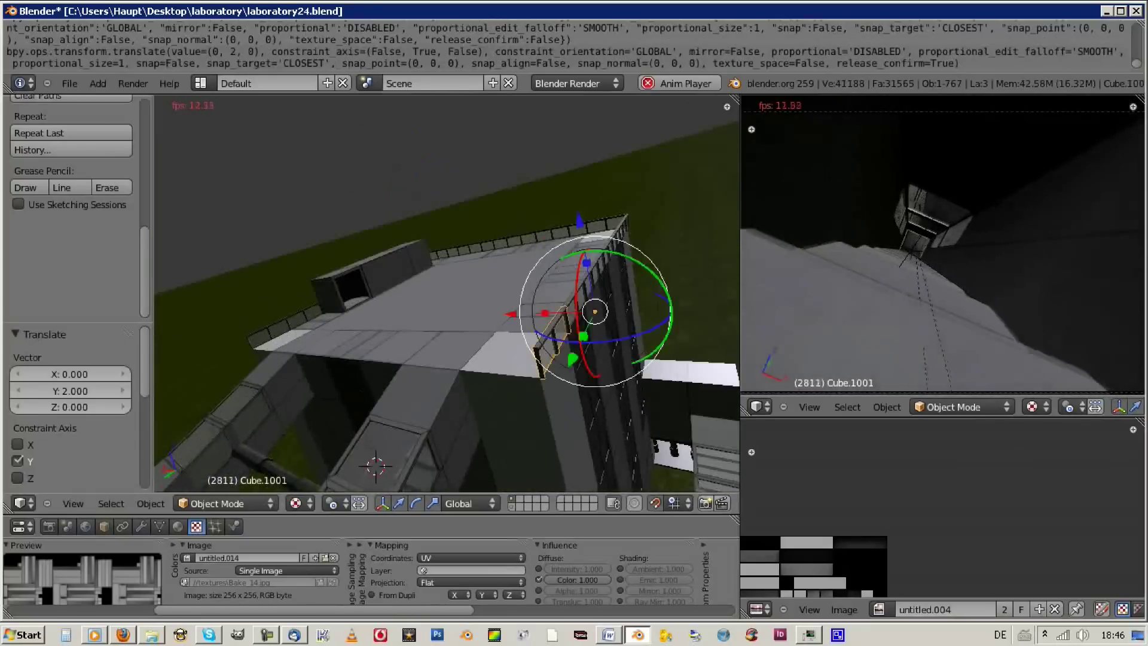
{"action": "left_click", "coordinate": [444, 381]}
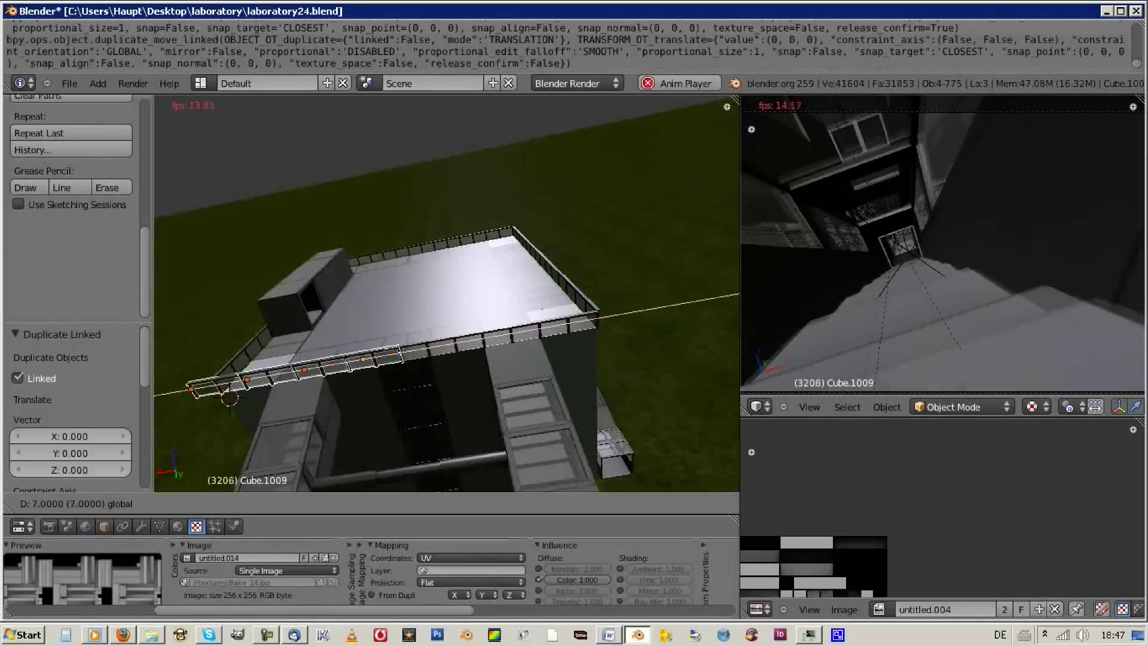
Delete two stray pieces from the roof
{"action": "key", "text": "x"}
{"action": "left_click", "coordinate": [161, 379]}
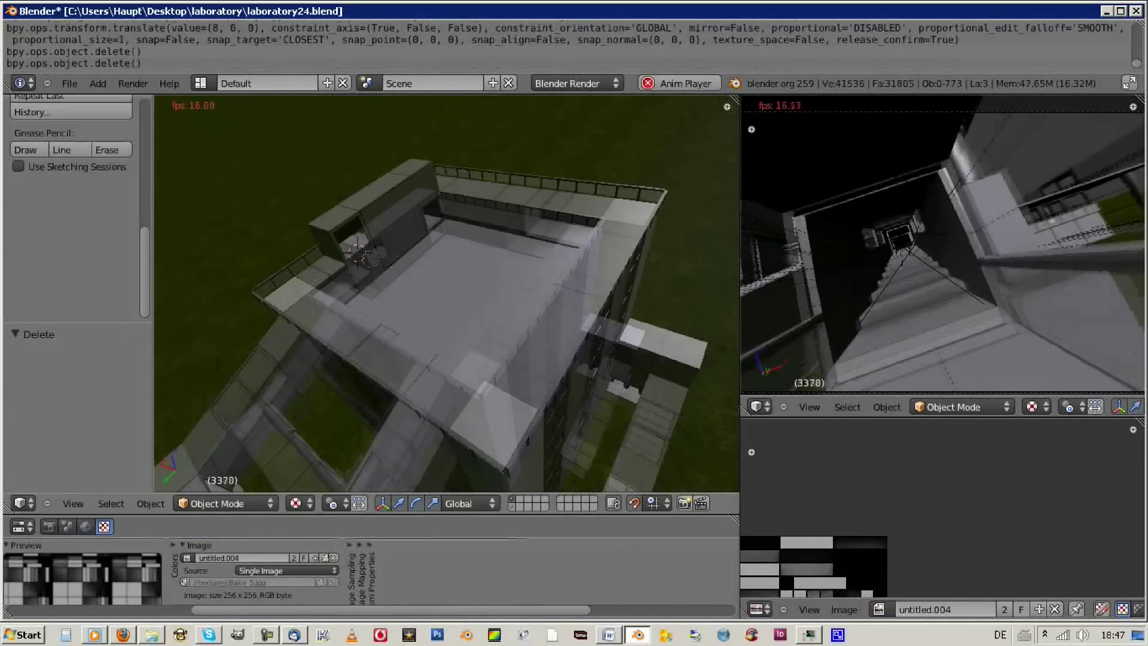
{"action": "key", "text": "x"}
{"action": "left_click", "coordinate": [460, 115]}
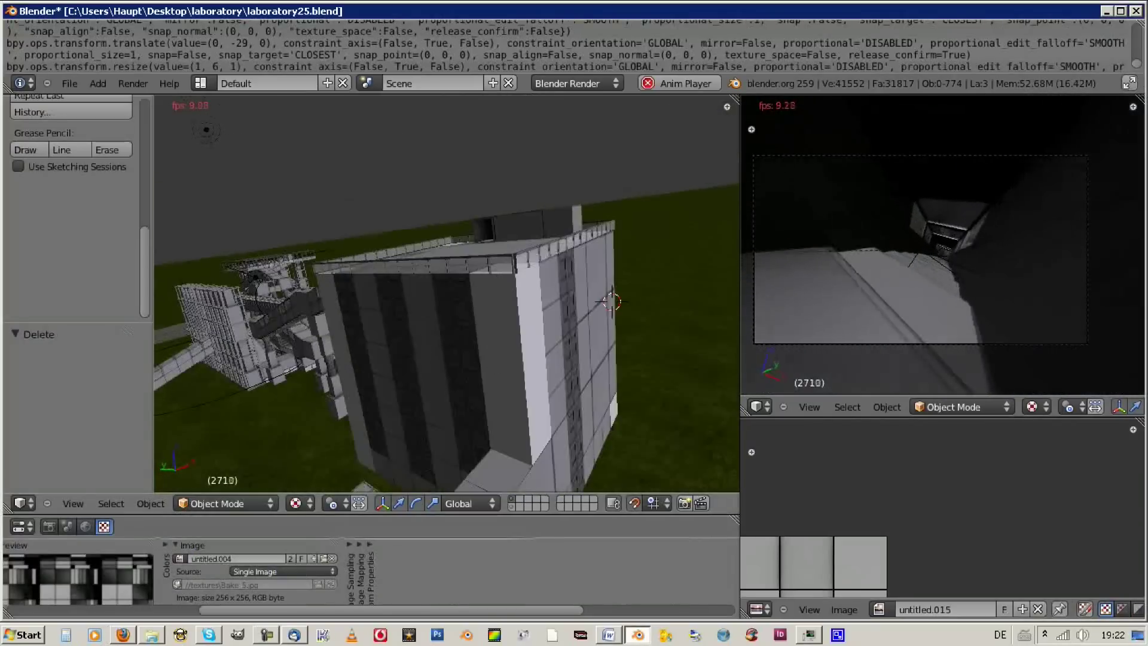
Duplicate the object beside the tower and move the copy -6 units along Y
{"action": "key", "text": "shift+d"}
{"action": "key", "text": "y"}
{"action": "key", "text": "minus"}
{"action": "key", "text": "6"}
{"action": "key", "text": "Return"}
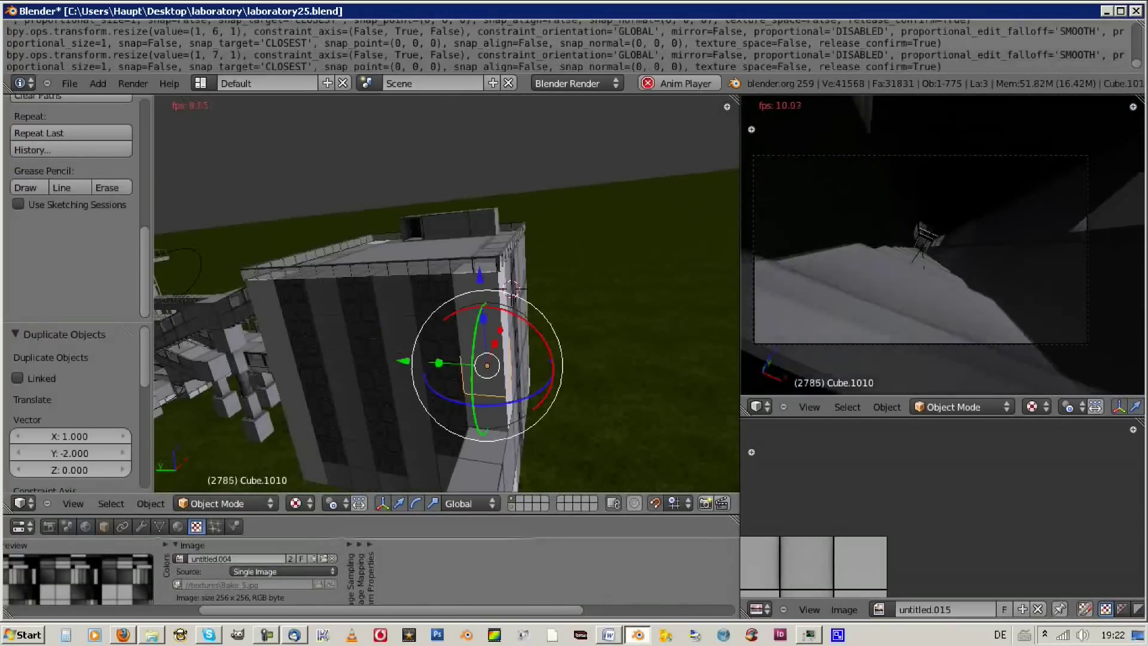
Frame the copied box close up and select all its faces in Edit Mode
{"action": "key", "text": "KP_Decimal"}
{"action": "key", "text": "Tab"}
{"action": "key", "text": "a"}
{"action": "scroll", "coordinate": [446, 293], "scroll_direction": "up", "scroll_amount": 3}
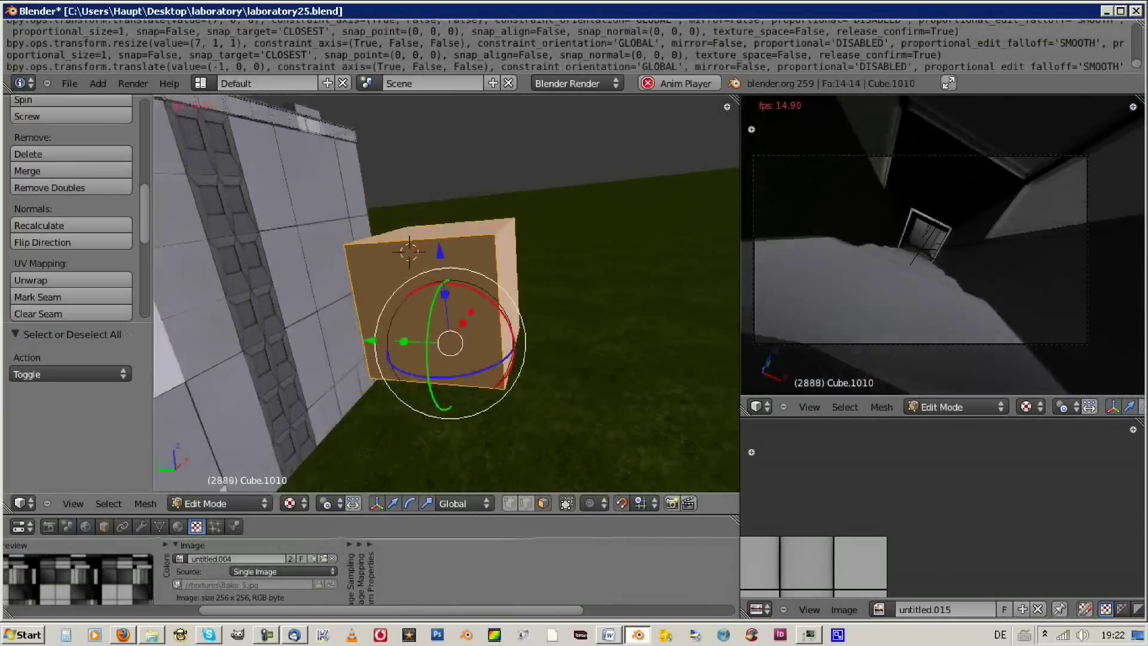
{"action": "scroll", "coordinate": [447, 293], "scroll_direction": "up", "scroll_amount": 3}
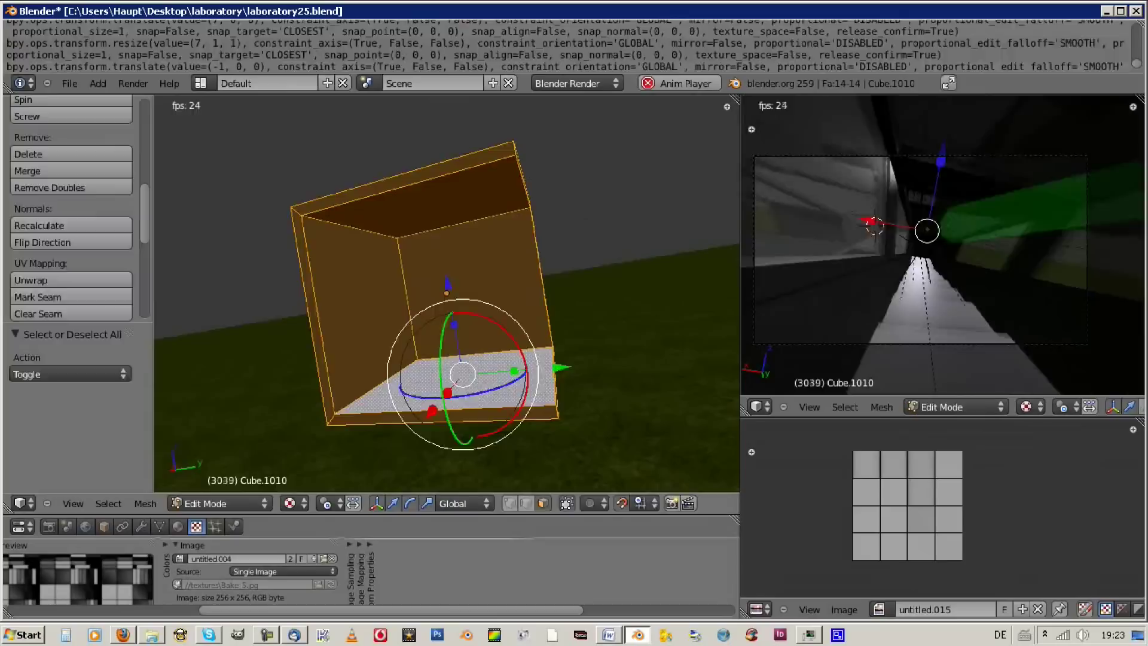
{"action": "key", "text": "Tab"}
{"action": "key", "text": "Tab"}
Unwrap the selected faces with Lightmap Pack at 256 image size
{"action": "key", "text": "u"}
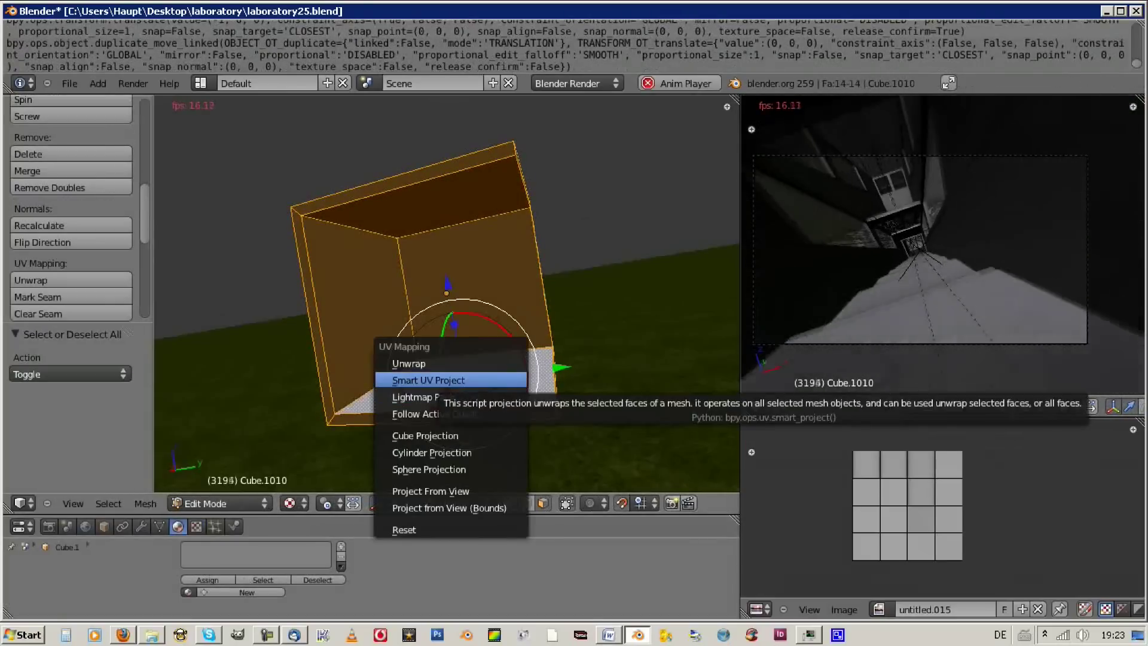
{"action": "left_click", "coordinate": [413, 397]}
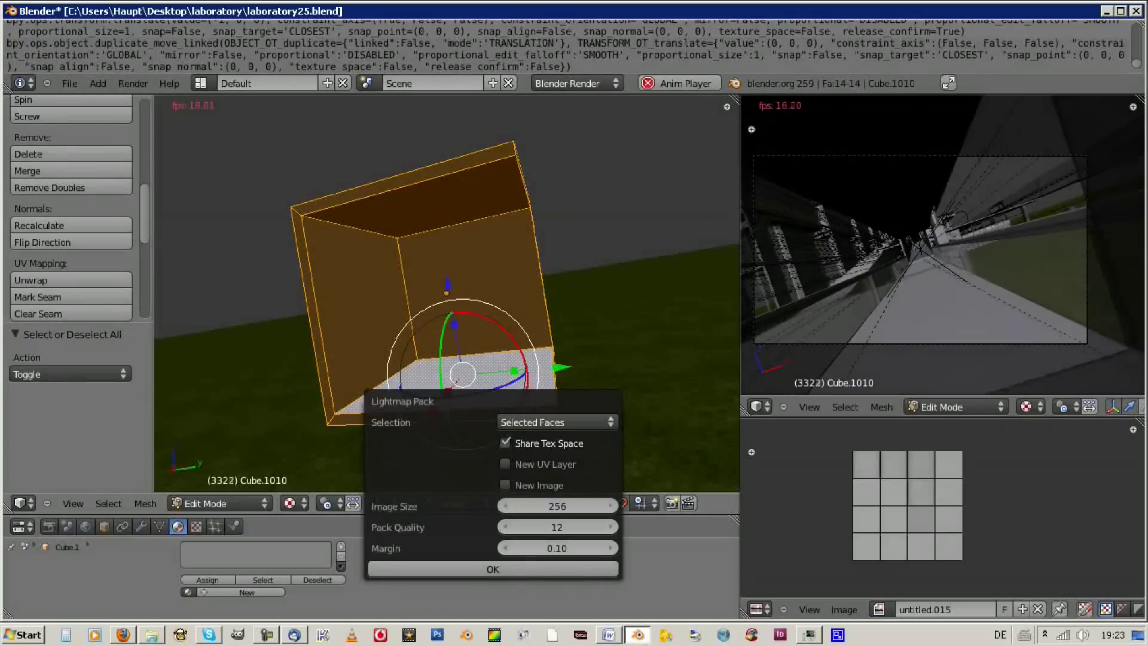
{"action": "key", "text": "Return"}
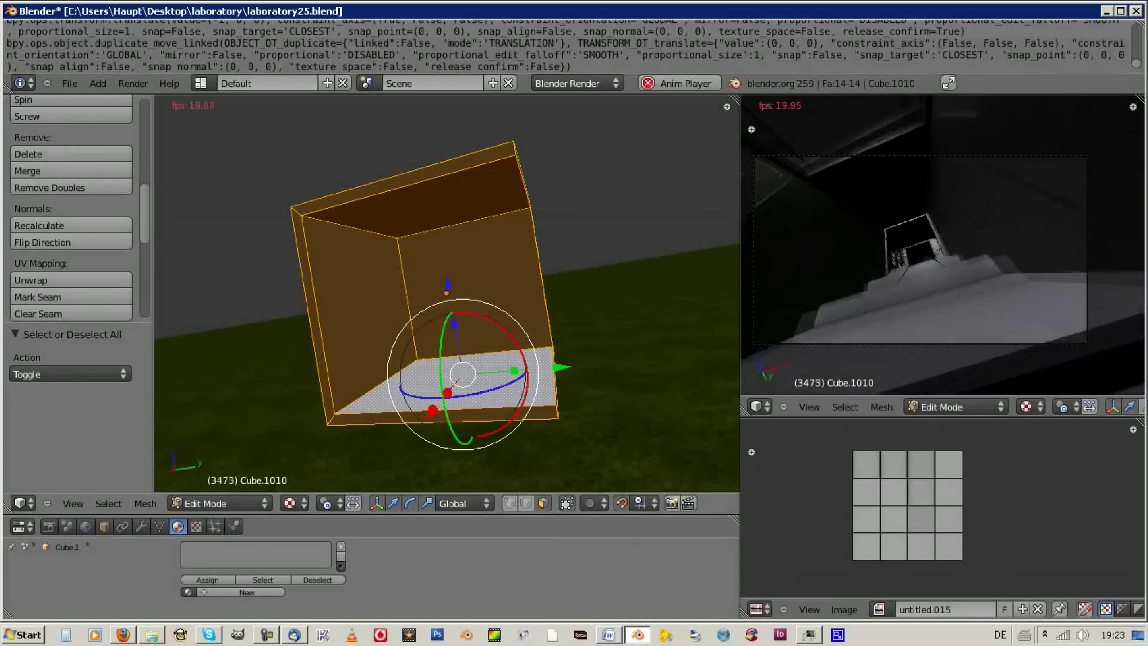
{"action": "left_click", "coordinate": [306, 385]}
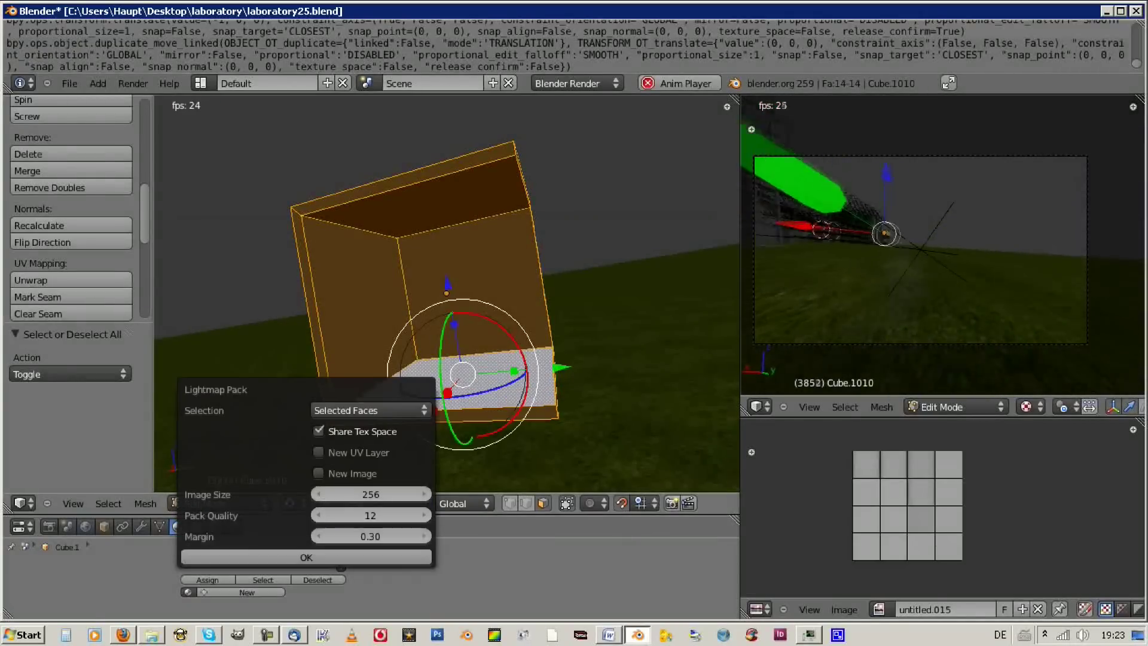
{"action": "key", "text": "Return"}
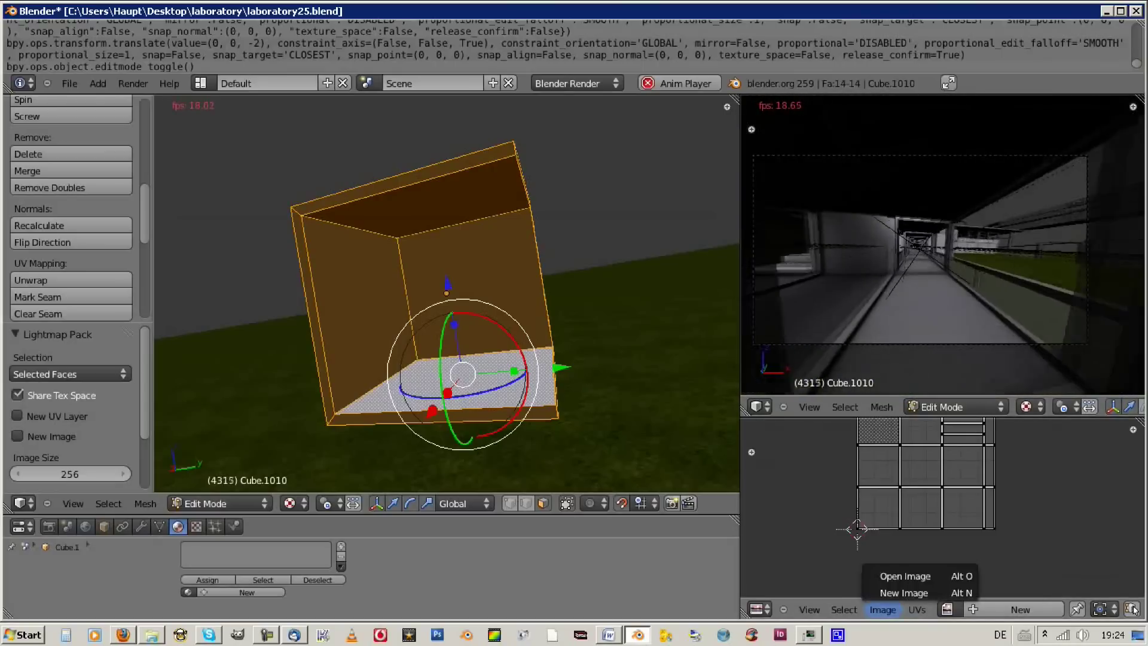
Bake the cube's ambient occlusion into new image untitled.024 and save it as Bake_24.jpg
{"action": "left_click", "coordinate": [903, 593]}
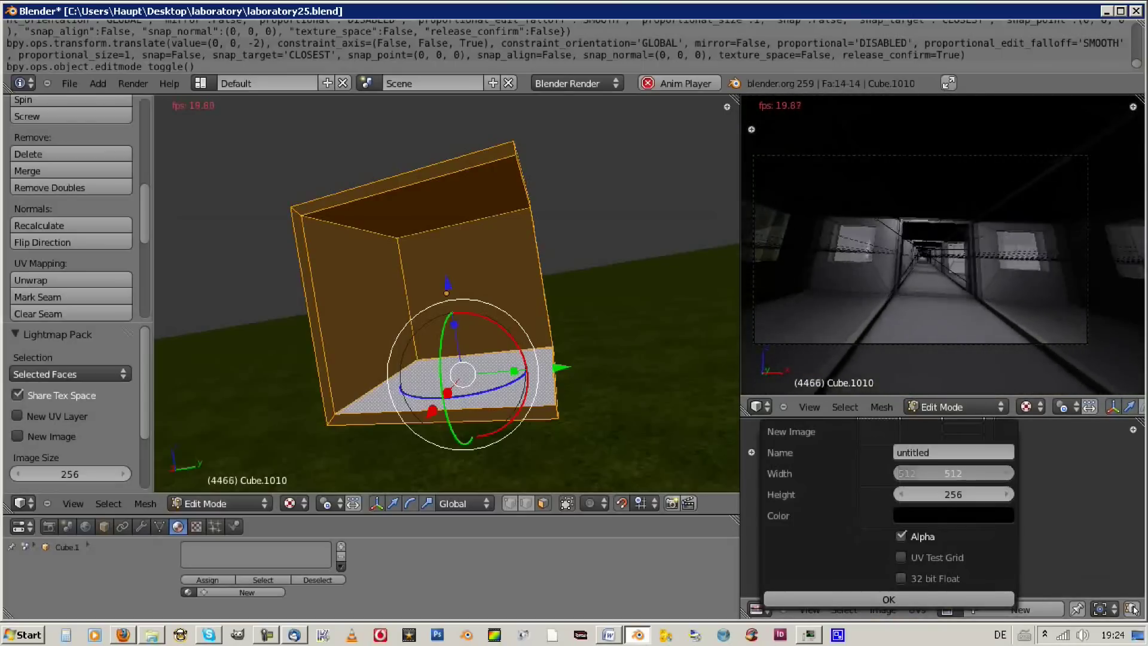
{"action": "key", "text": "Return"}
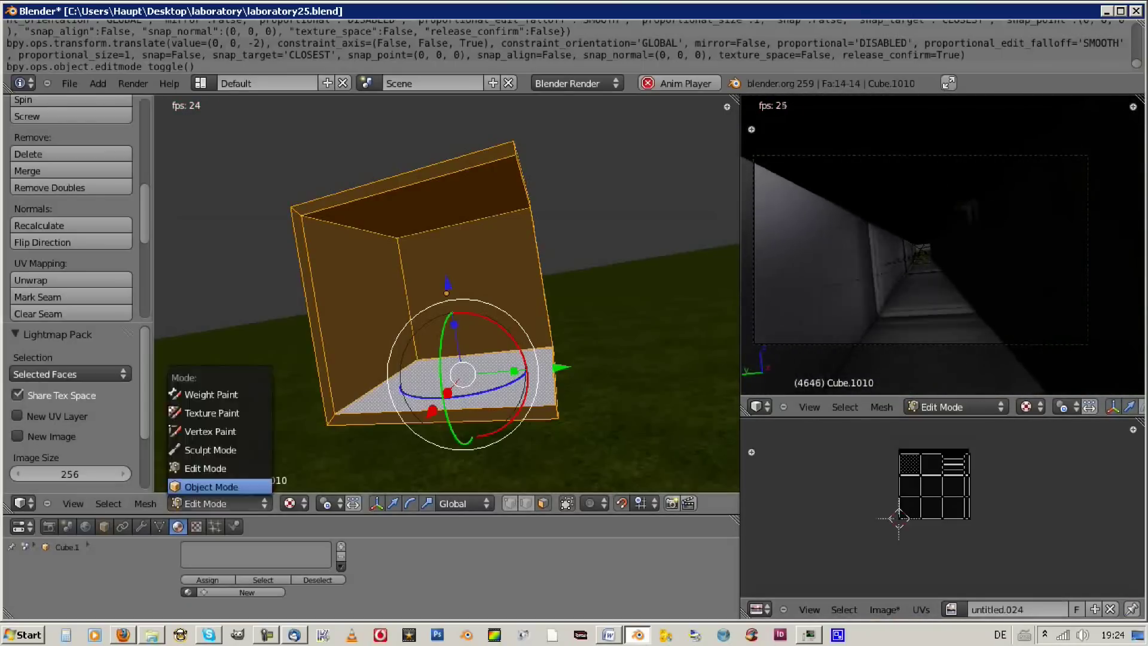
{"action": "left_click", "coordinate": [211, 487]}
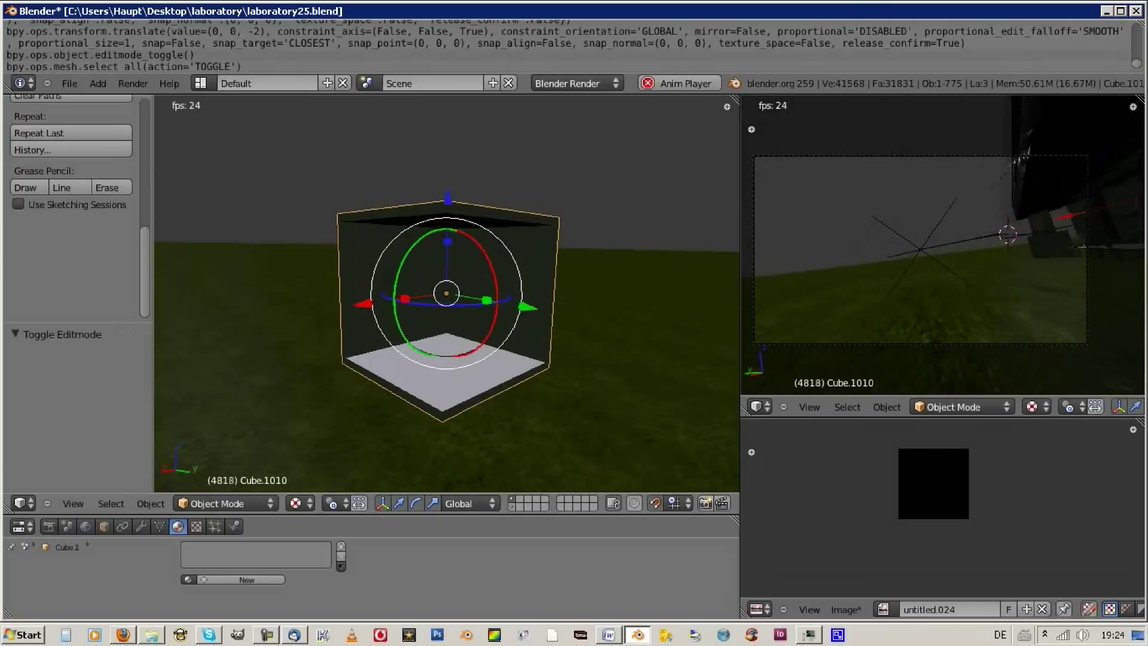
{"action": "left_click", "coordinate": [49, 526]}
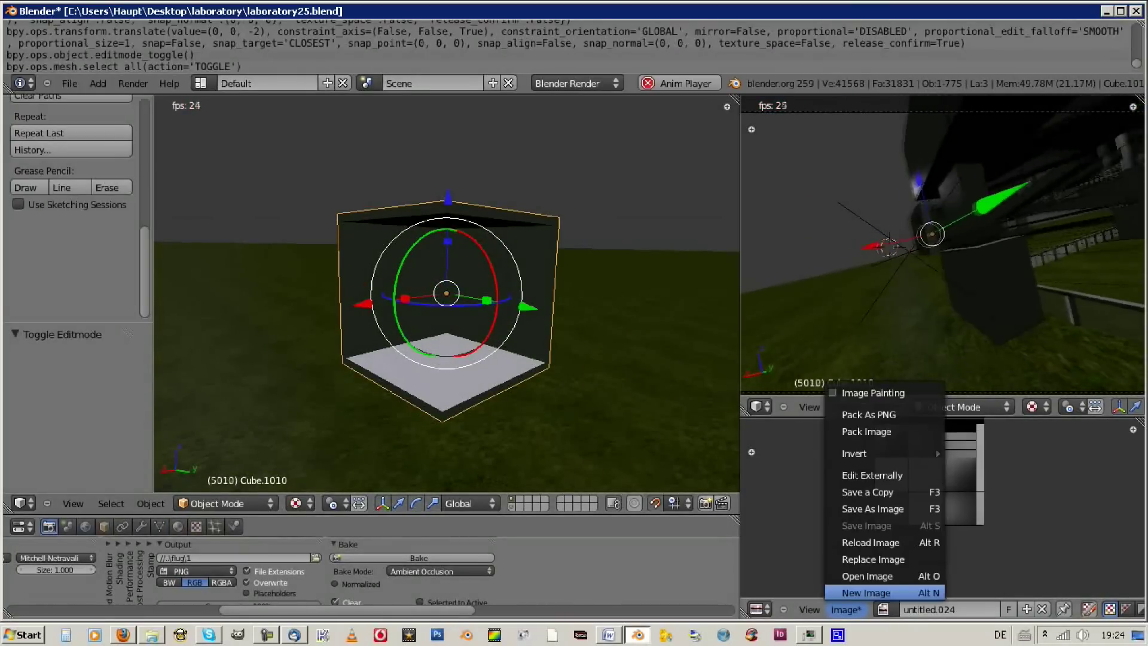
{"action": "left_click", "coordinate": [873, 508]}
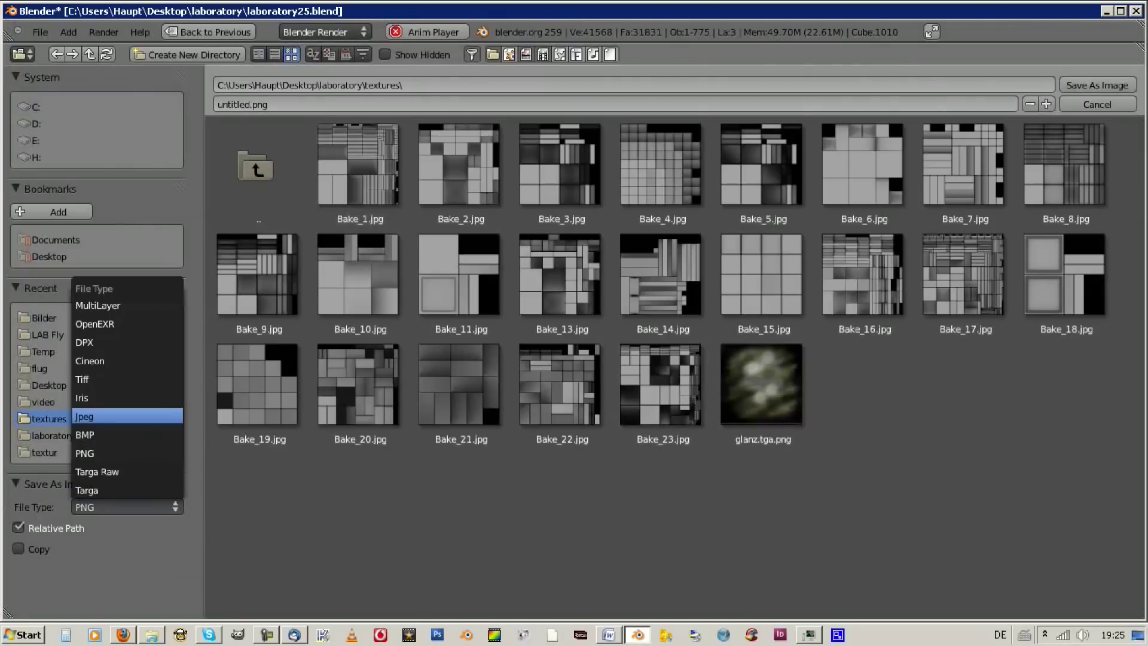
{"action": "key", "text": "Return"}
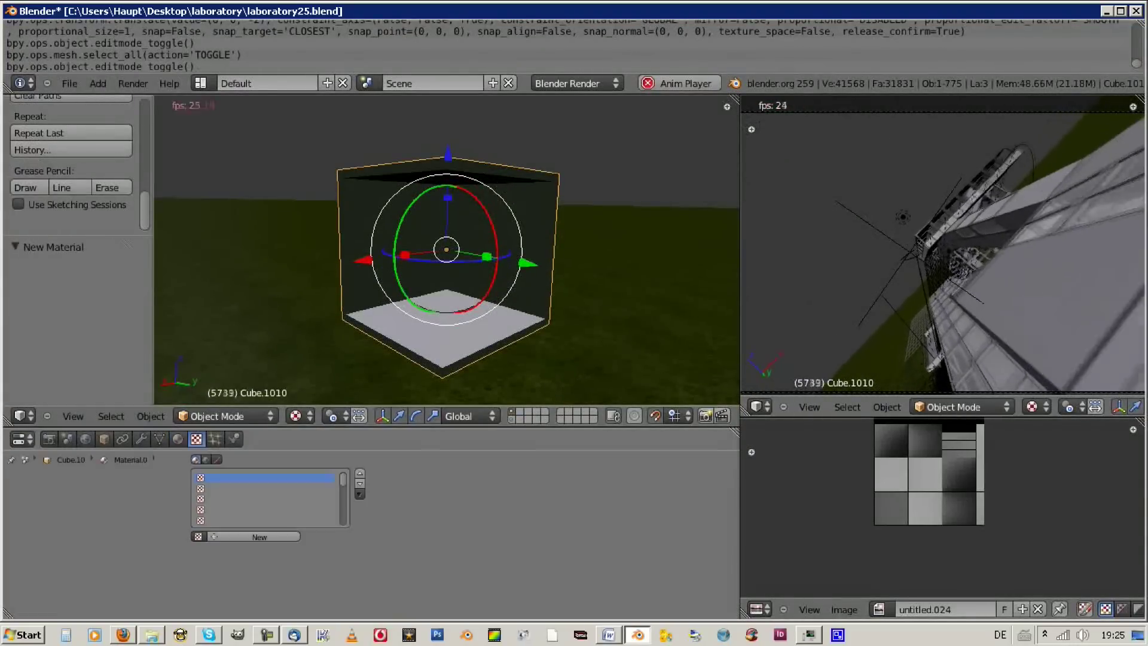
Add an Image texture using untitled.024 with UV mapping coordinates to the cube's material
{"action": "left_click", "coordinate": [259, 537]}
{"action": "left_click", "coordinate": [297, 550]}
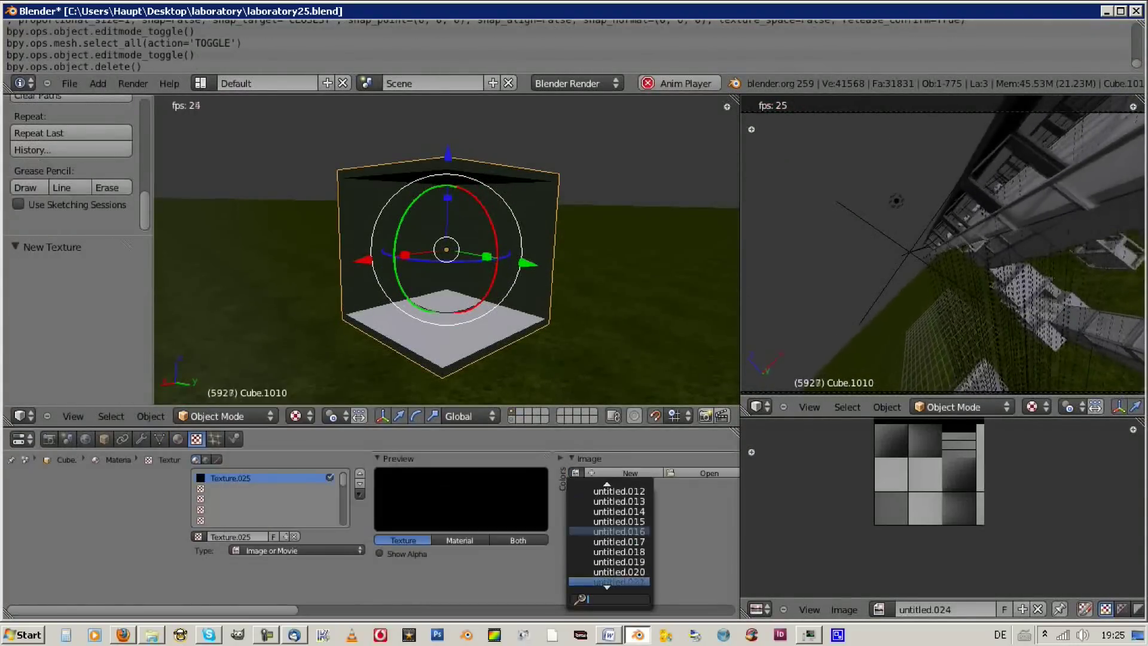
{"action": "left_click", "coordinate": [619, 581]}
{"action": "scroll", "coordinate": [419, 508], "scroll_direction": "right", "scroll_amount": 5, "text": "ctrl"}
{"action": "left_click", "coordinate": [589, 472]}
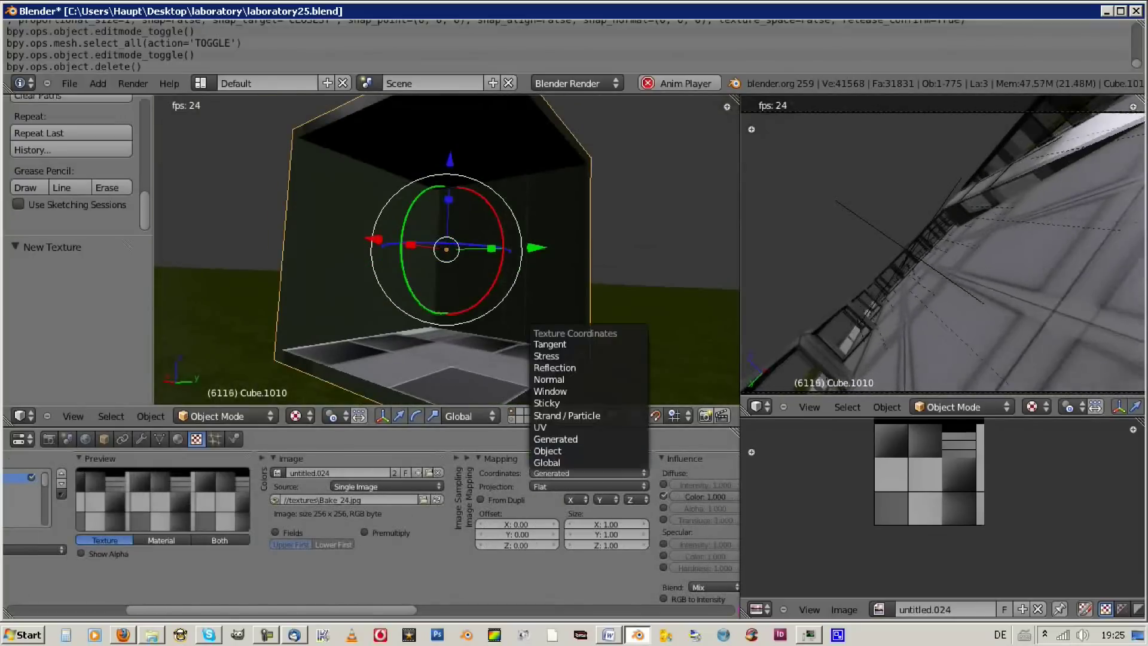
{"action": "left_click", "coordinate": [589, 449]}
Reload the baked image from disk and maximize the 3D viewport
{"action": "left_click", "coordinate": [844, 609]}
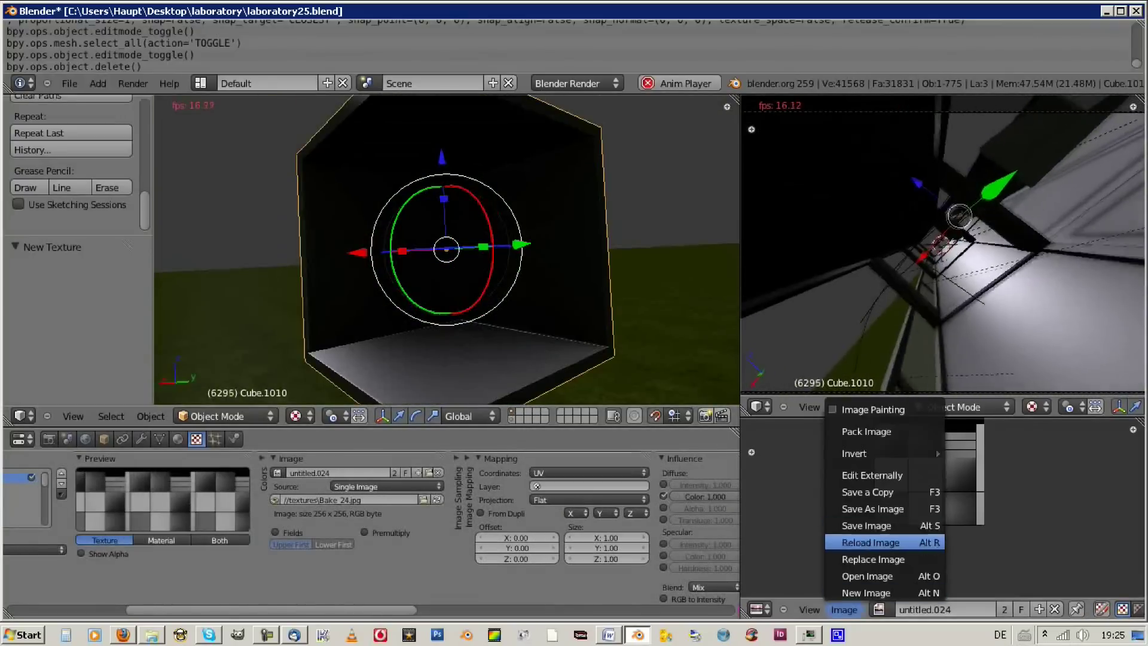
{"action": "left_click", "coordinate": [870, 542]}
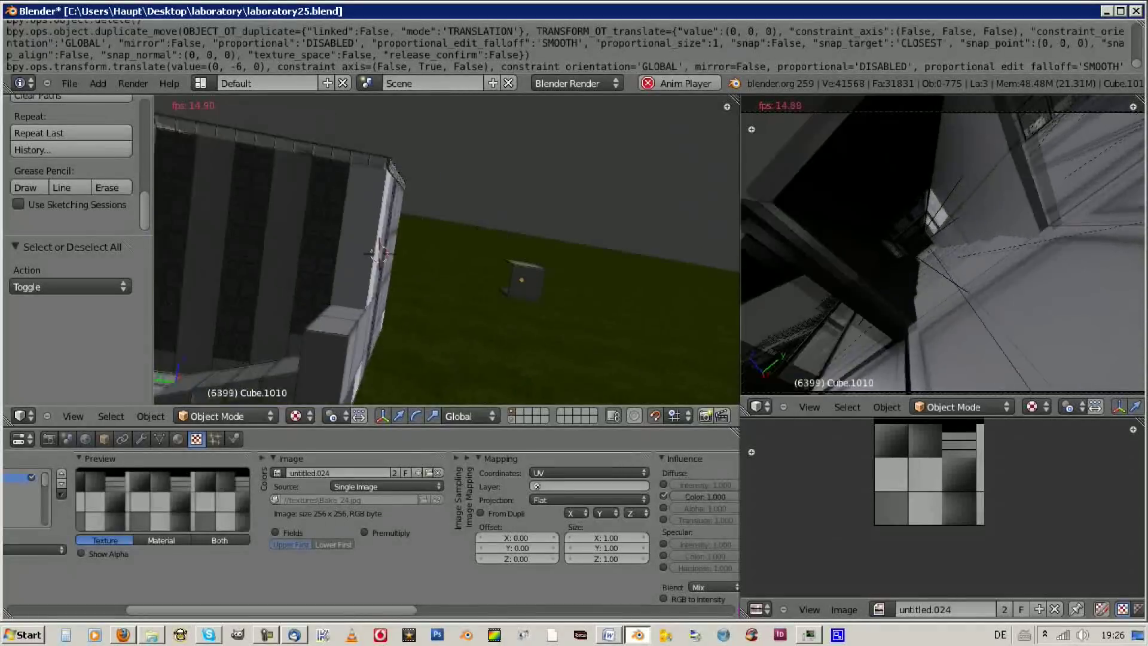
{"action": "key", "text": "Tab"}
{"action": "key", "text": "Tab"}
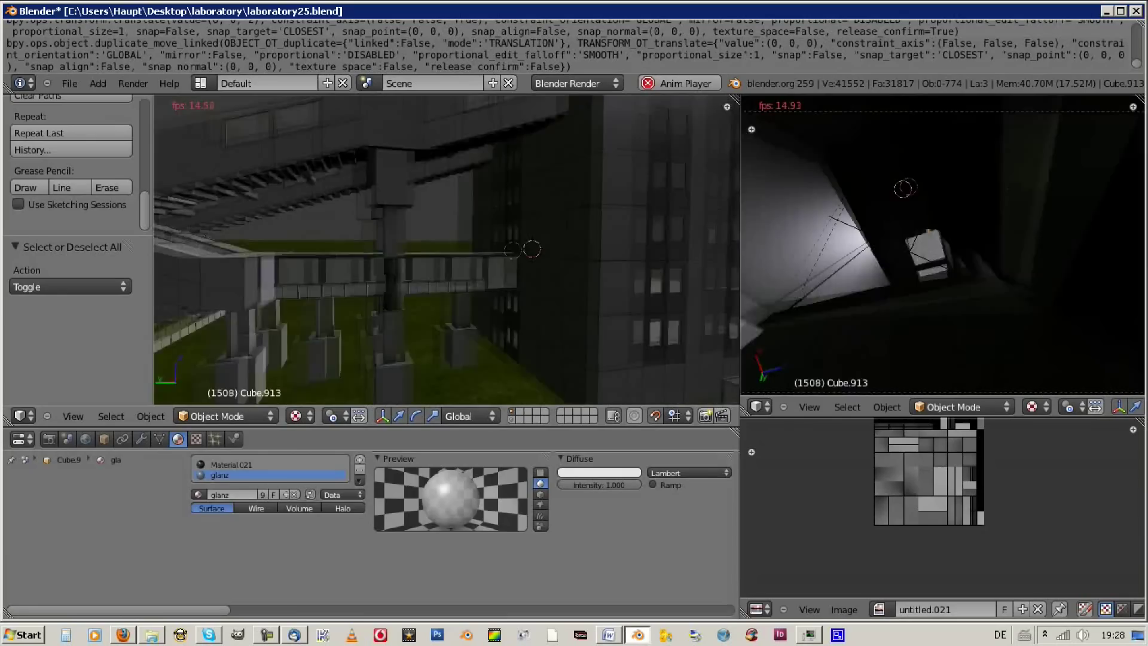
{"action": "key", "text": "ctrl+Up"}
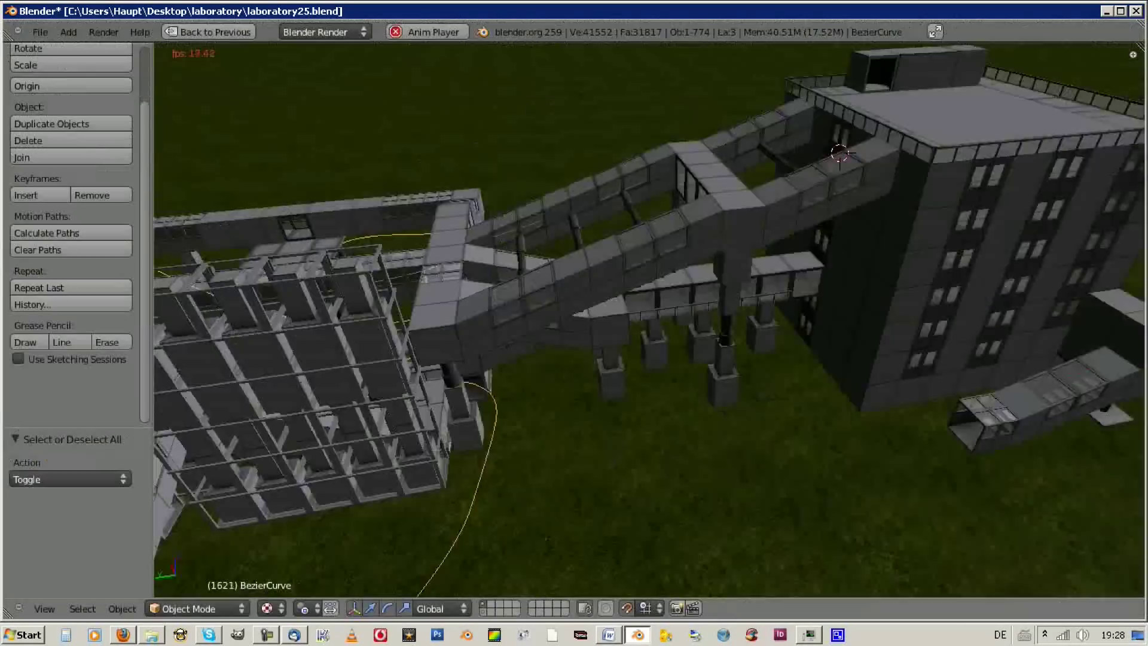
{"action": "key", "text": "Tab"}
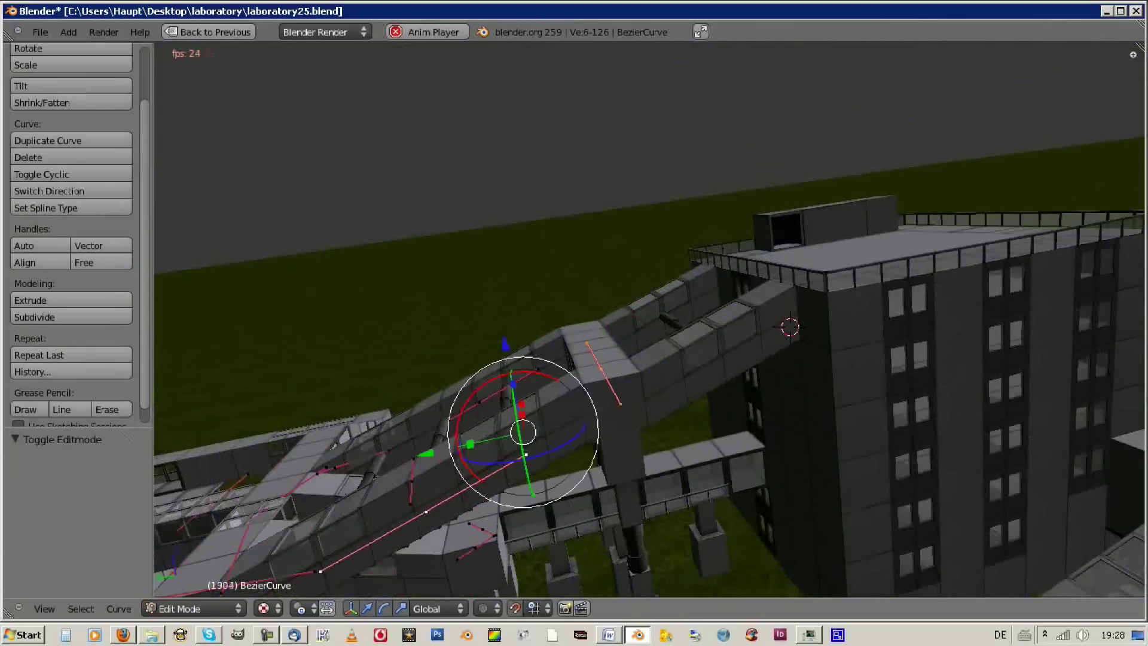
Move the bridge curve's points and bring up the Render bake settings for Cube.1030
{"action": "key", "text": "Return"}
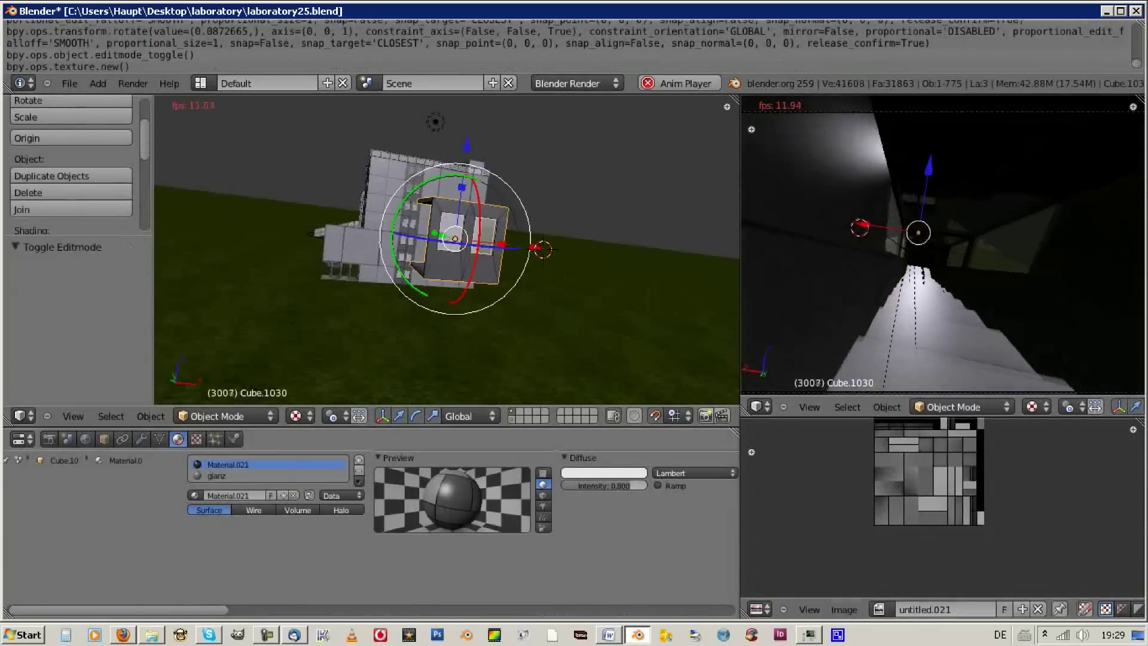
{"action": "left_click", "coordinate": [49, 439]}
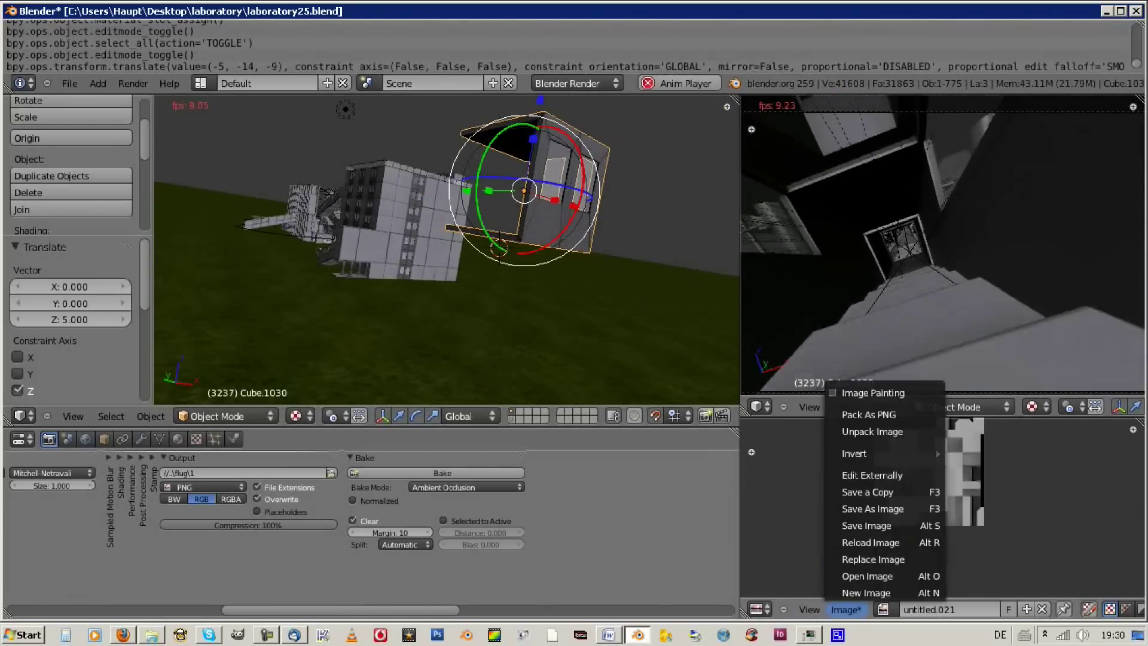
Save the baked image, delete the enlarged box, and toggle the maximized 3D view back
{"action": "key", "text": "alt+s"}
{"action": "key", "text": "Delete"}
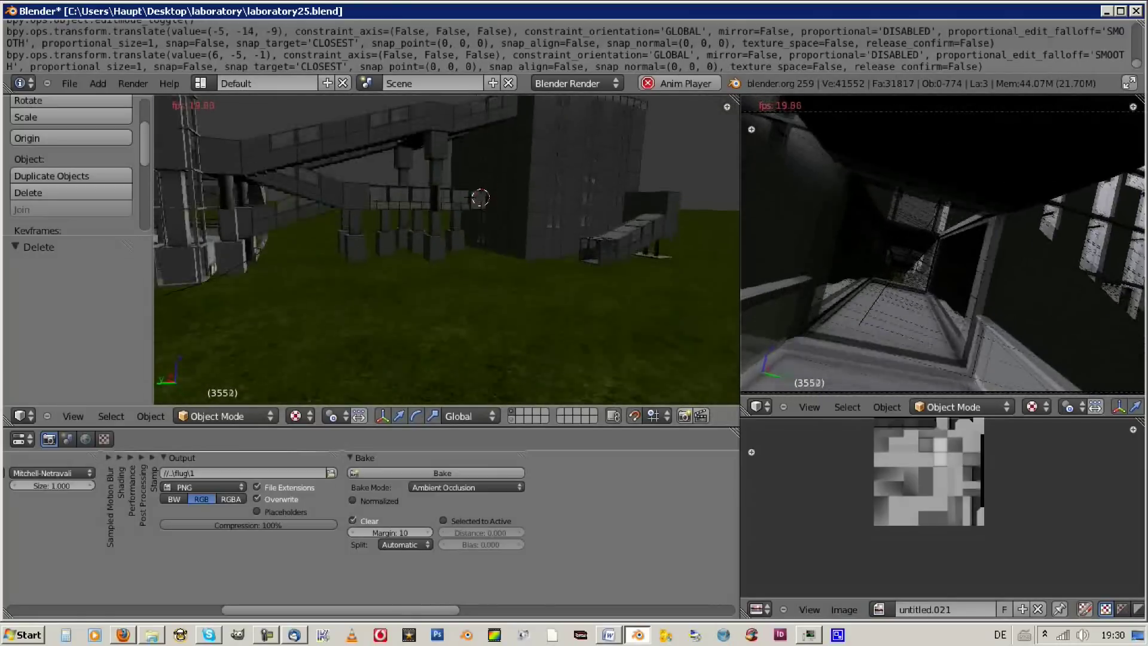
{"action": "key", "text": "ctrl+Up"}
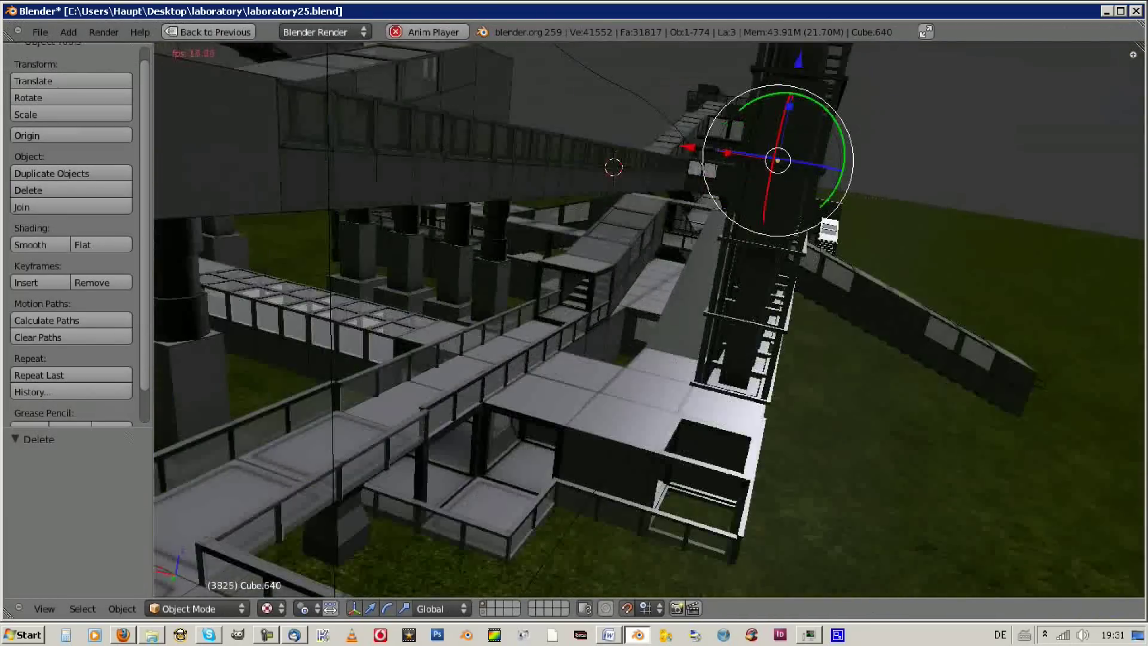
{"action": "key", "text": "ctrl+Up"}
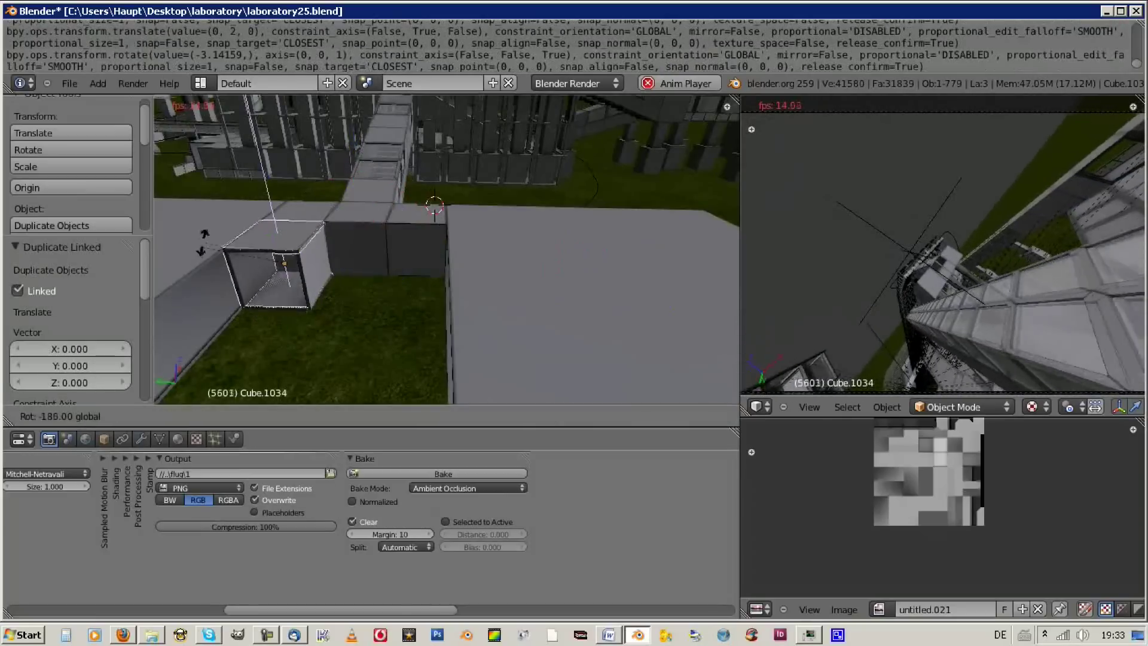
Place a turned box copy, delete unwanted pieces, and add a wing copy turned 90° about Z
{"action": "left_click", "coordinate": [203, 242]}
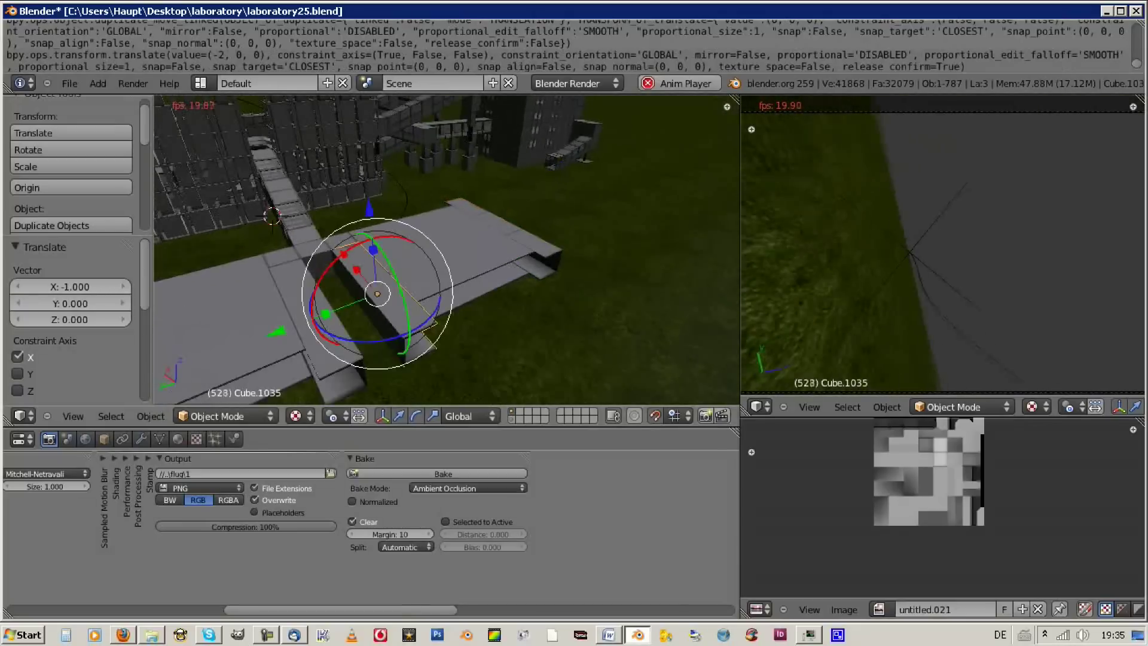
{"action": "key", "text": "x"}
{"action": "left_click", "coordinate": [409, 294]}
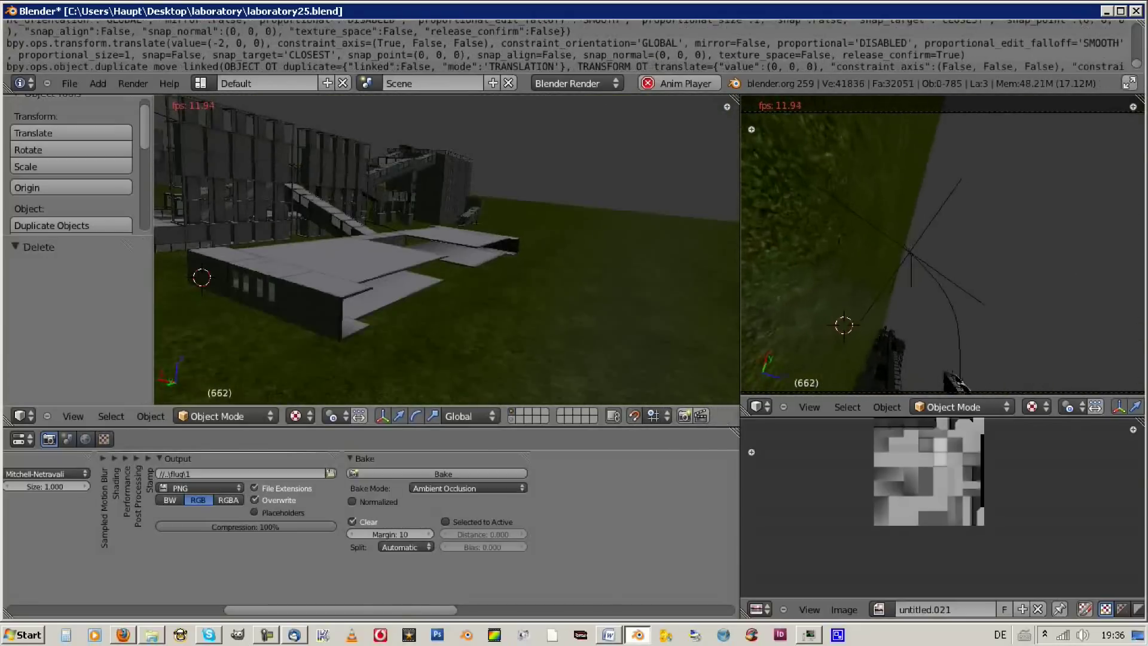
{"action": "left_click", "coordinate": [167, 260]}
{"action": "key", "text": "alt+Tab"}
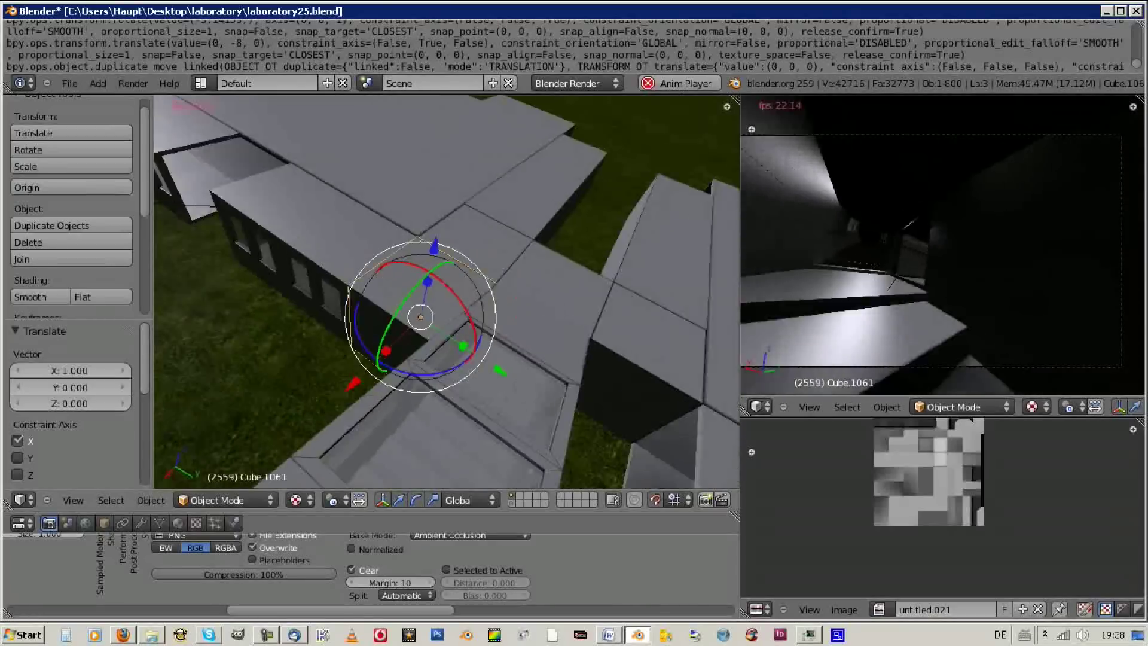
{"action": "key", "text": "alt+d"}
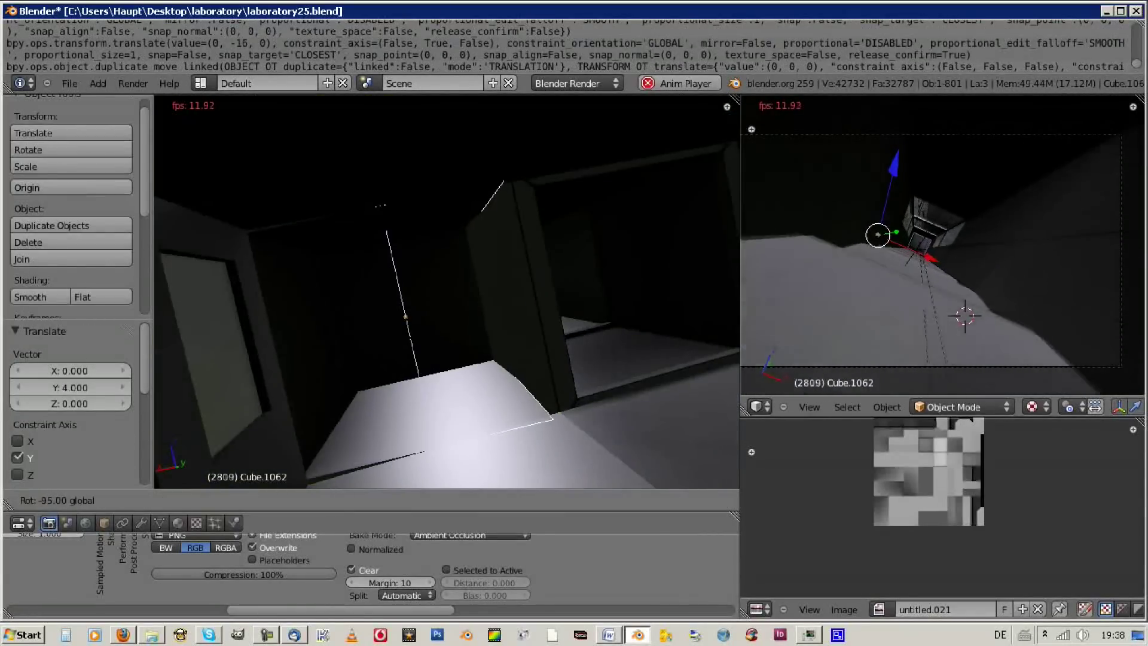
{"action": "key", "text": "Return"}
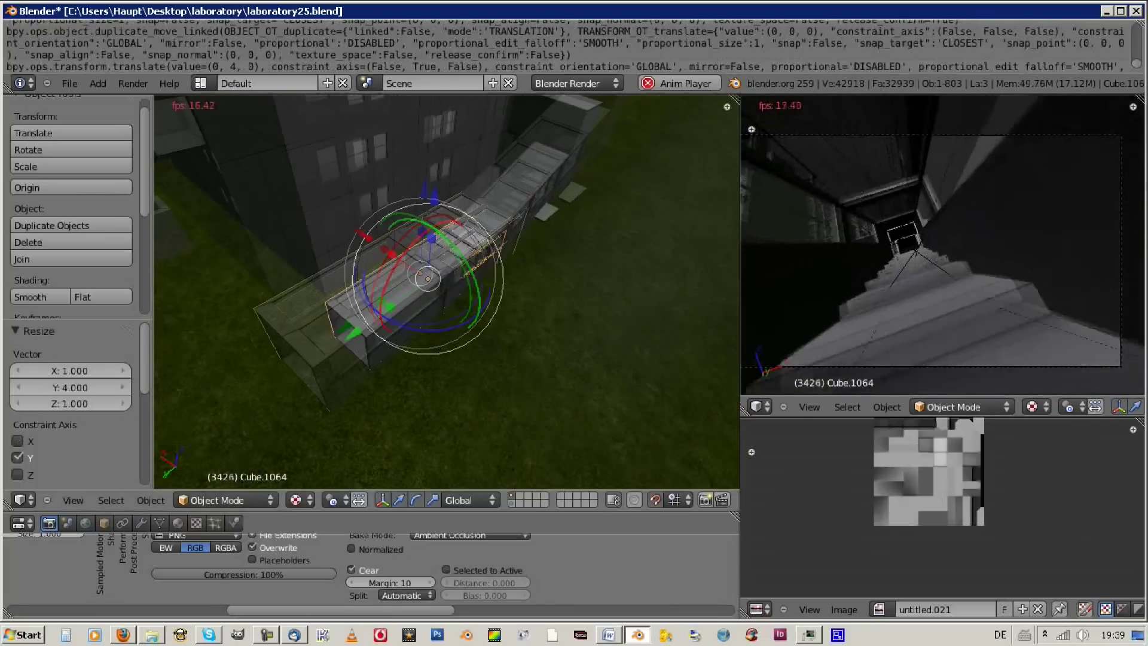
Make a linked copy of the corridor piece and turn it -180 degrees about Z
{"action": "key", "text": "a"}
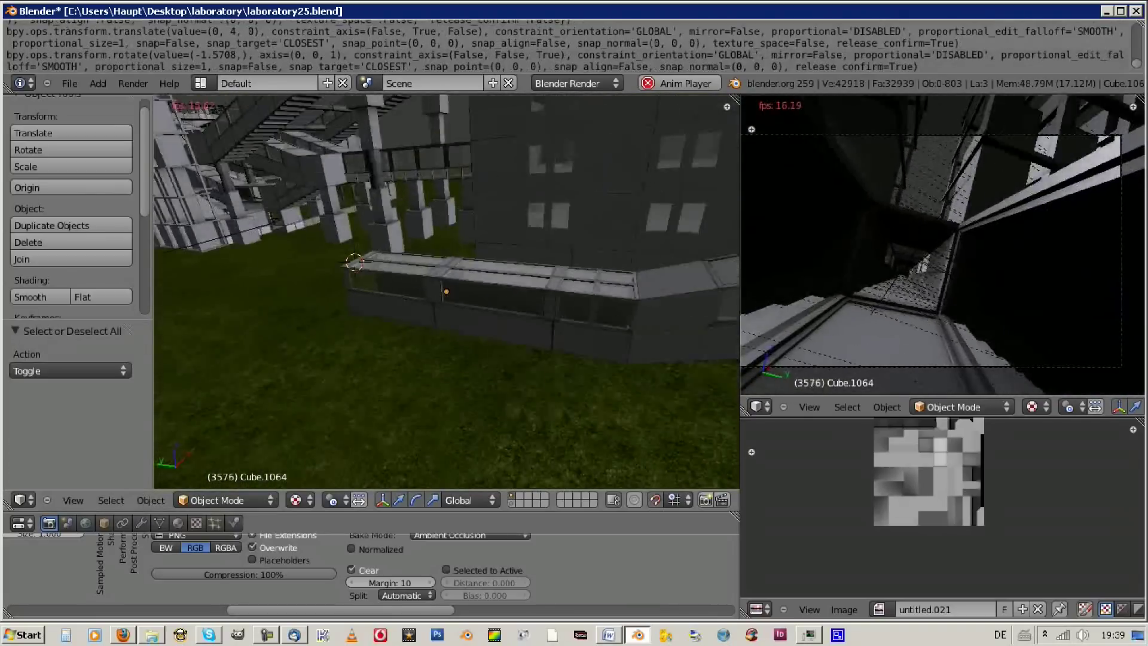
{"action": "key", "text": "alt+d"}
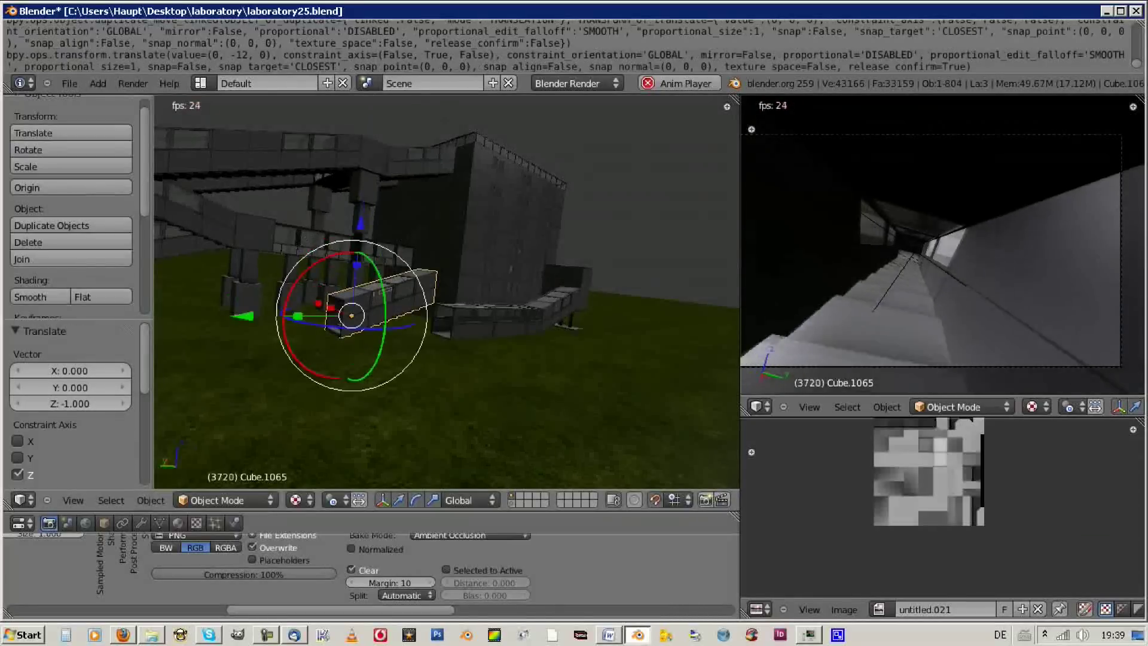
{"action": "key", "text": "r"}
{"action": "key", "text": "z"}
{"action": "key", "text": "minus"}
{"action": "key", "text": "1"}
{"action": "key", "text": "8"}
{"action": "key", "text": "0"}
{"action": "key", "text": "Return"}
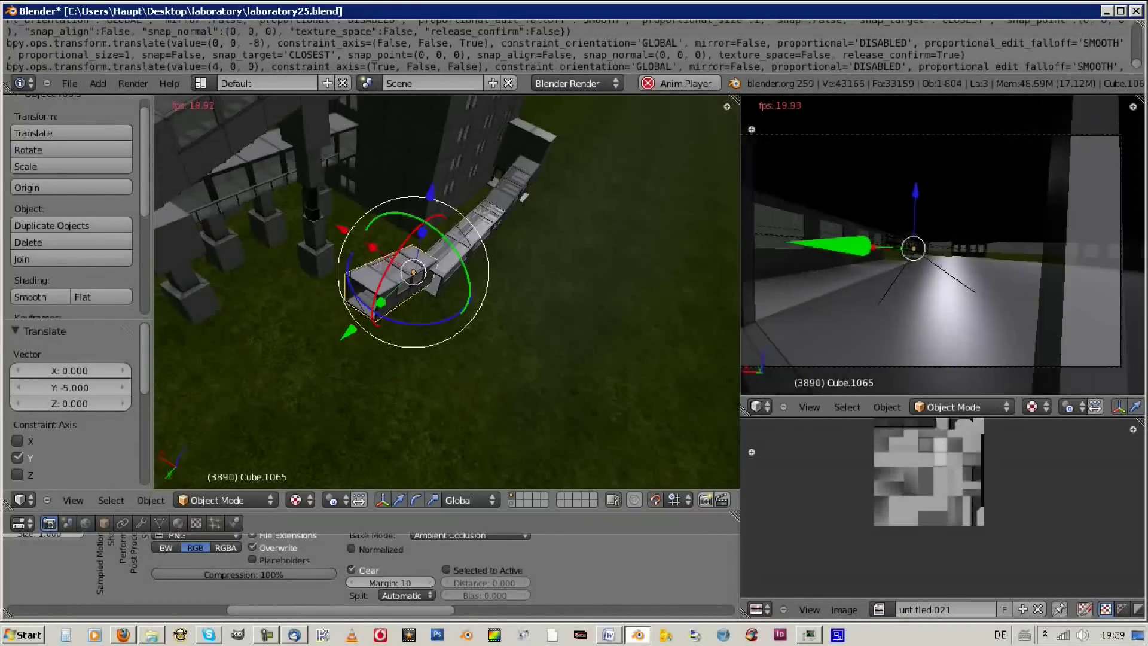
Shift the corridor piece -1 unit along X
{"action": "key", "text": "g"}
{"action": "key", "text": "x"}
{"action": "key", "text": "minus"}
{"action": "key", "text": "1"}
{"action": "key", "text": "Return"}
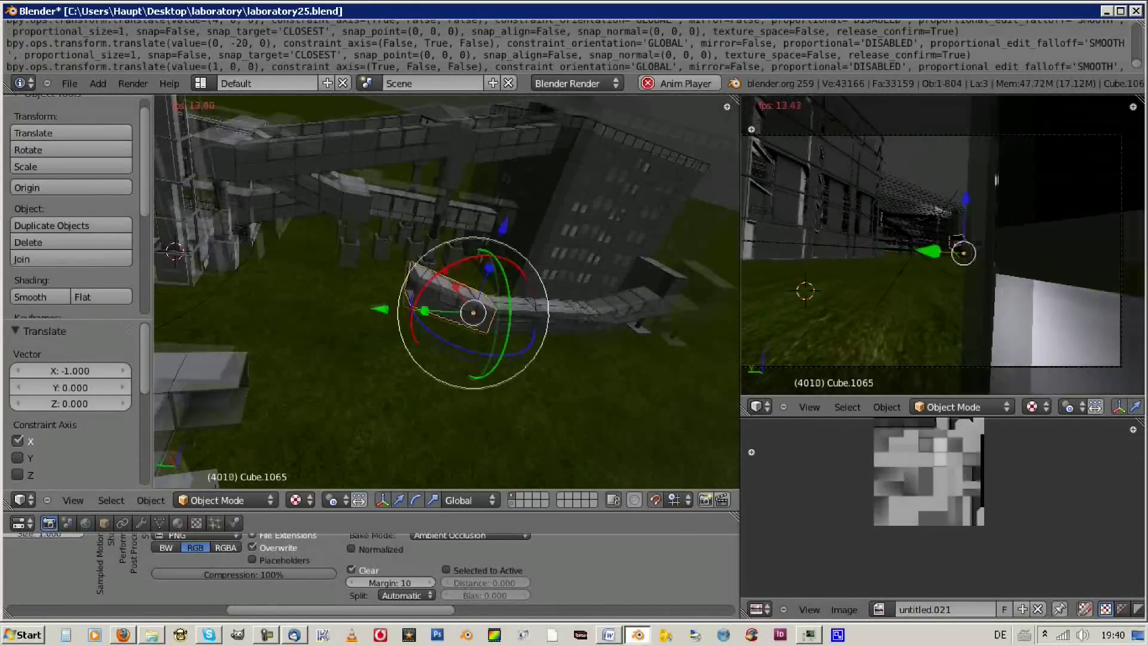
Add a linked copy of the corridor piece placed 2 units along Y
{"action": "key", "text": "alt+d"}
{"action": "key", "text": "Escape"}
{"action": "key", "text": "g"}
{"action": "key", "text": "y"}
{"action": "key", "text": "2"}
{"action": "key", "text": "Return"}
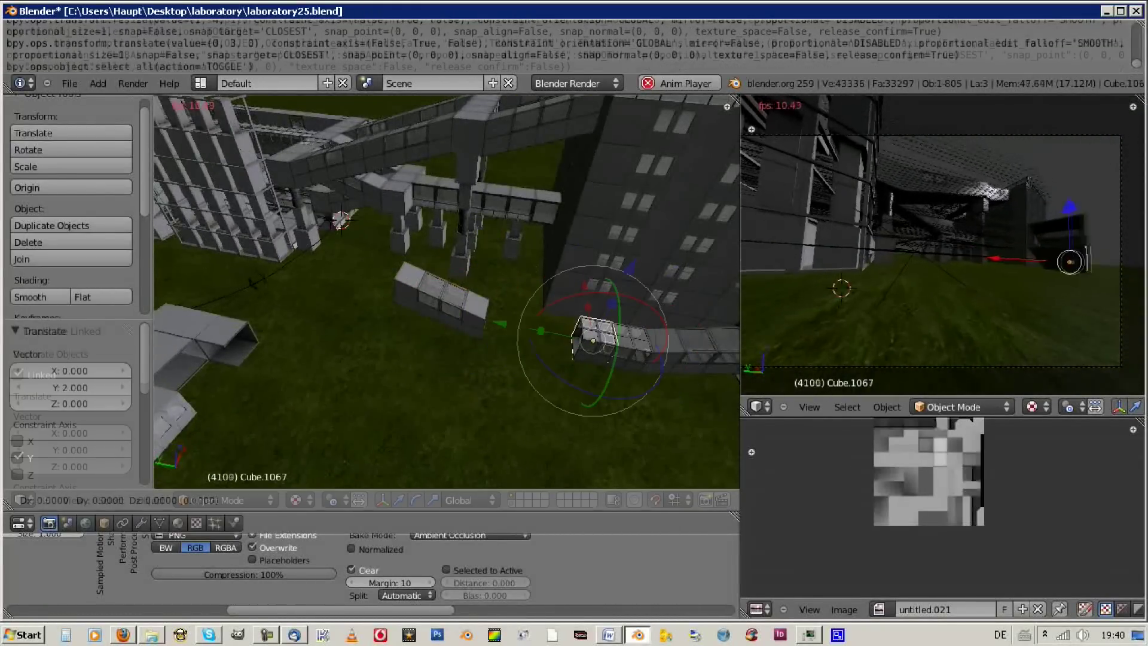
Add three more linked corridor copies stepped 4, 2 and 2 units along Y
{"action": "key", "text": "alt+d"}
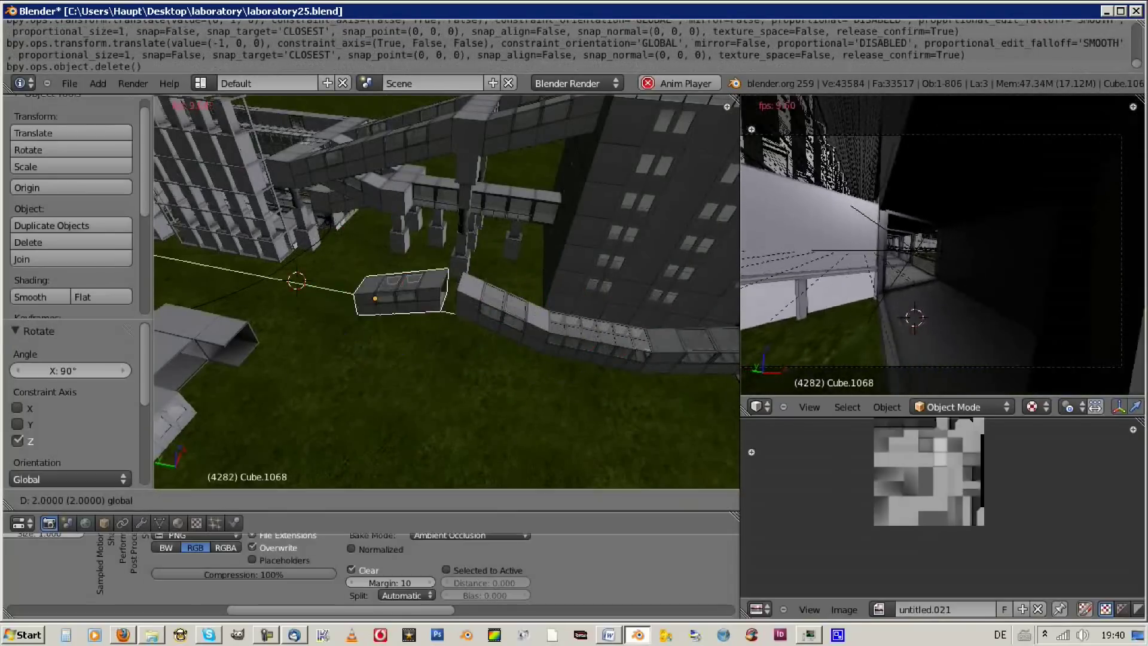
{"action": "key", "text": "y"}
{"action": "key", "text": "4"}
{"action": "key", "text": "Return"}
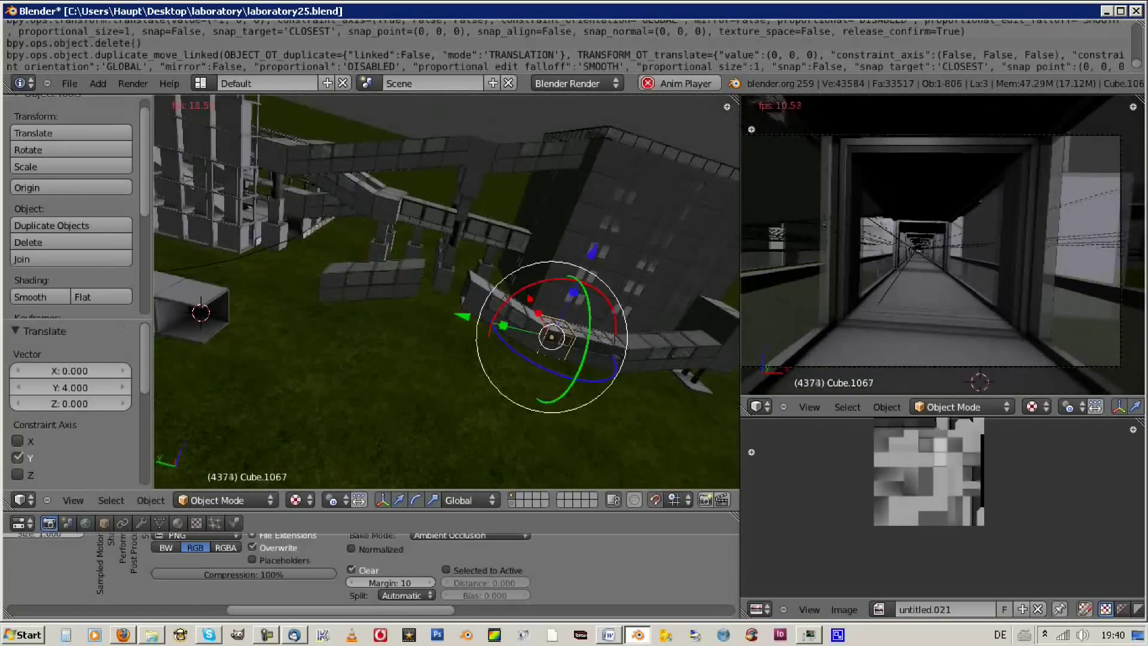
{"action": "key", "text": "alt+d"}
{"action": "key", "text": "y"}
{"action": "key", "text": "2"}
{"action": "key", "text": "Return"}
{"action": "key", "text": "alt+d"}
{"action": "key", "text": "y"}
{"action": "key", "text": "2"}
{"action": "key", "text": "Return"}
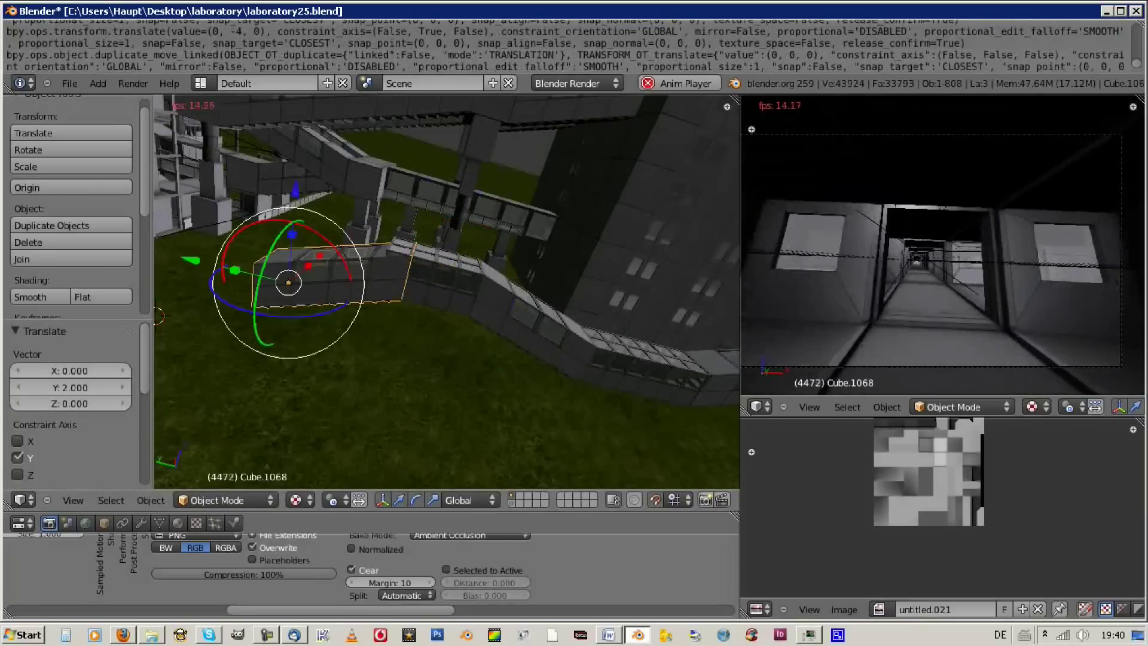
Delete a misplaced copy, undo that, and shift the piece 4 units along X
{"action": "key", "text": "Delete"}
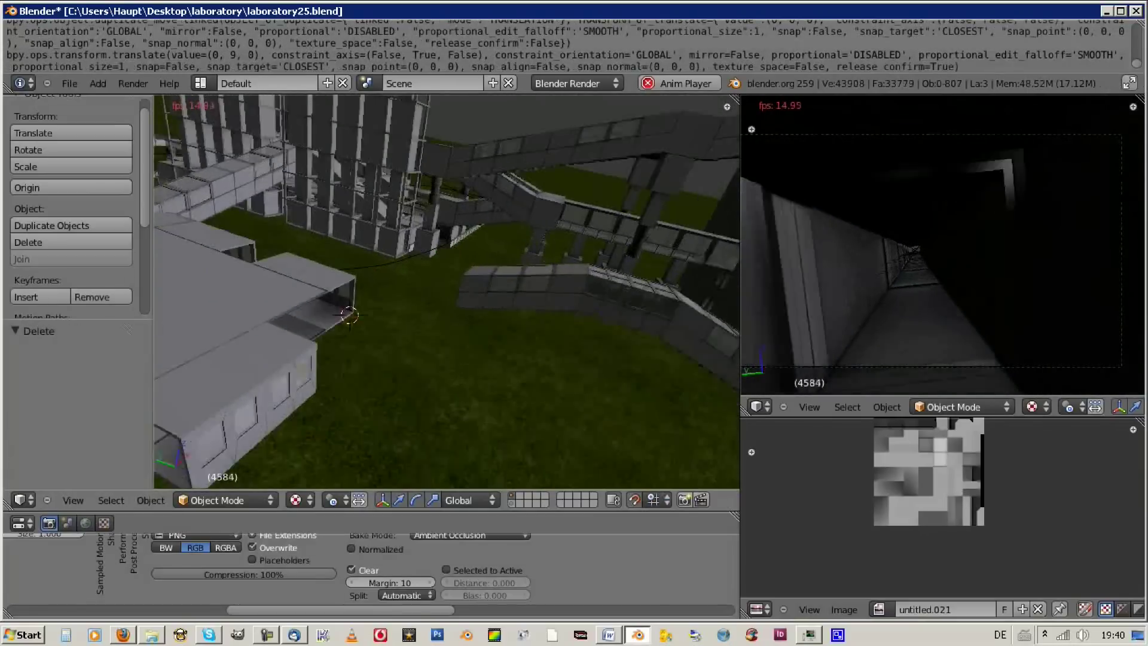
{"action": "key", "text": "ctrl+z"}
{"action": "key", "text": "x"}
{"action": "key", "text": "4"}
{"action": "key", "text": "Return"}
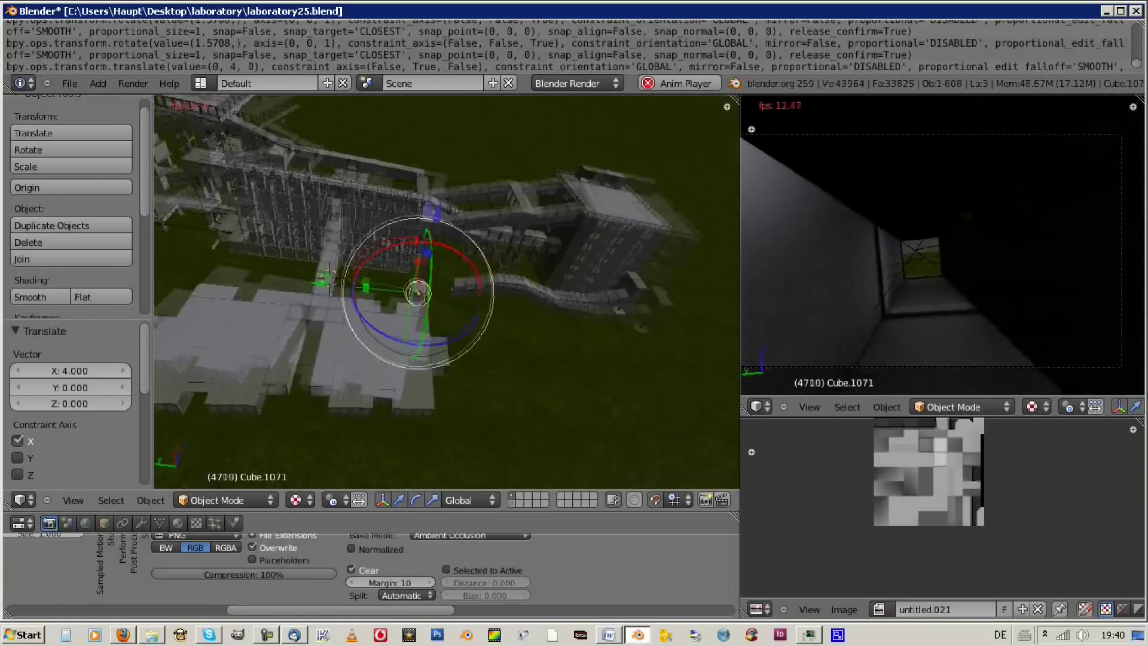
Move a piece 8 units along Y, then delete the unwanted corridor piece
{"action": "key", "text": "g"}
{"action": "key", "text": "y"}
{"action": "key", "text": "8"}
{"action": "key", "text": "Return"}
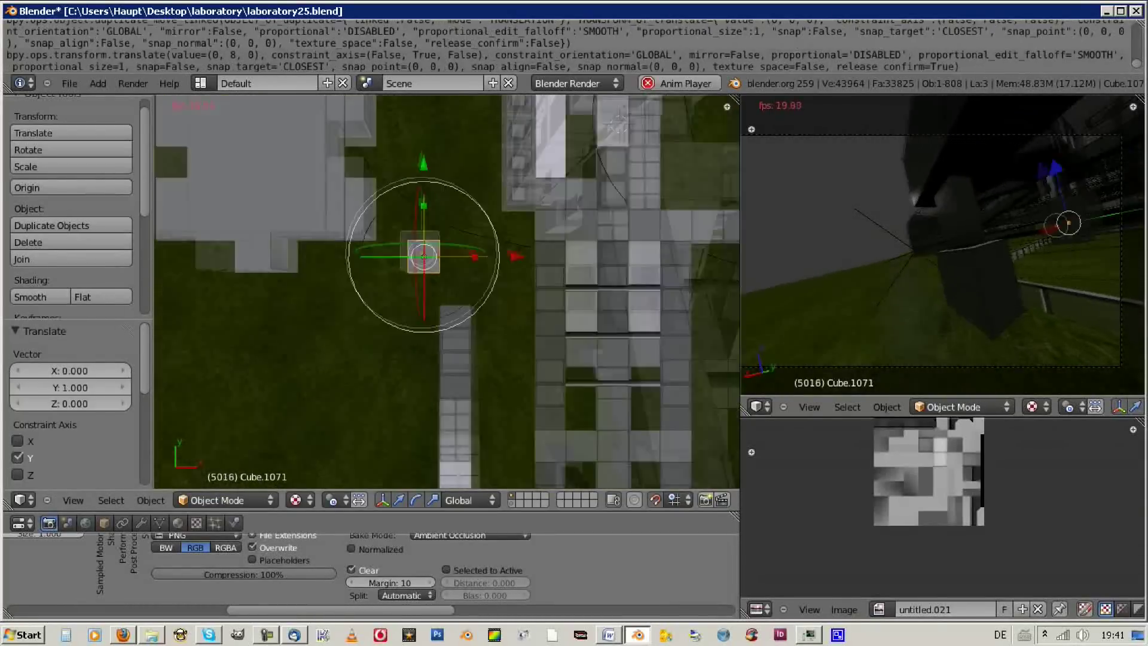
{"action": "key", "text": "x"}
{"action": "key", "text": "Return"}
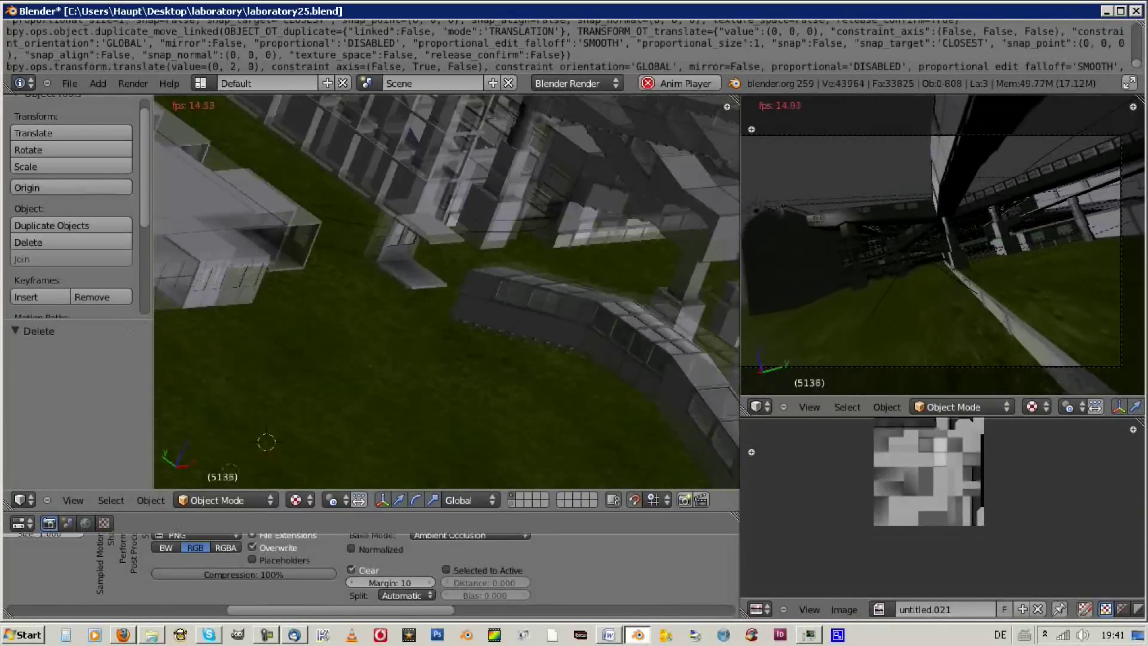
Make linked copies of the wing module and move one 10 units along X
{"action": "middle_click_drag", "start_coordinate": [446, 293], "coordinate": [504, 302]}
{"action": "key", "text": "alt+d"}
{"action": "key", "text": "alt+d"}
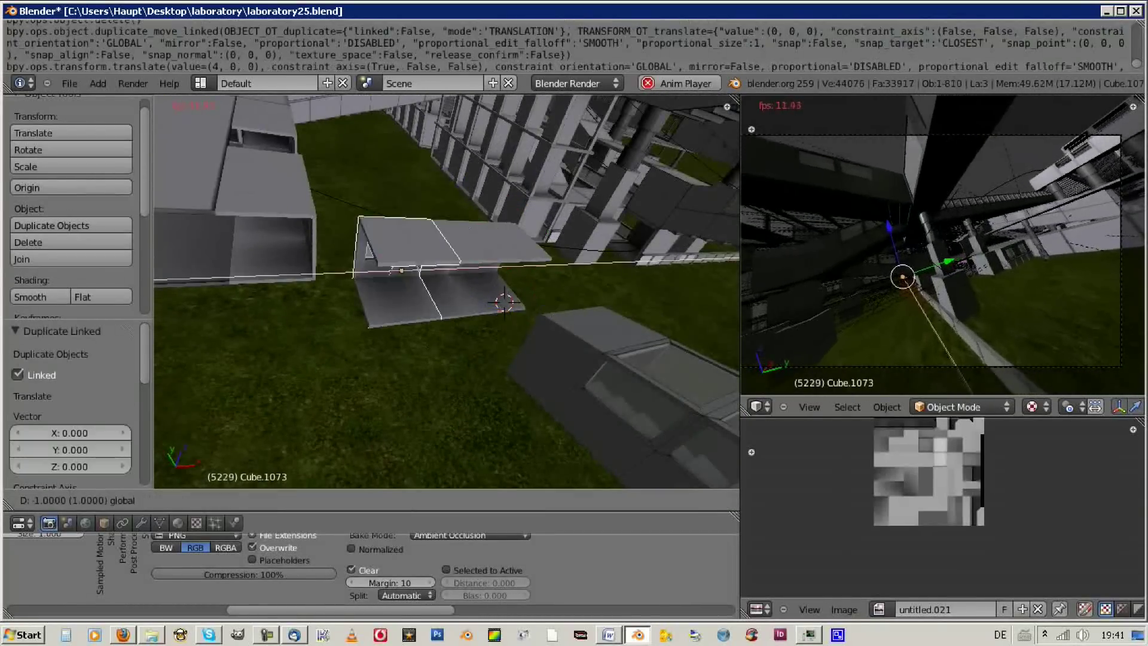
{"action": "key", "text": "alt+d"}
{"action": "key", "text": "Return"}
{"action": "mouse_move", "coordinate": [446, 293]}
{"action": "middle_mouse_down"}
{"action": "mouse_move", "coordinate": [490, 281]}
{"action": "mouse_move", "coordinate": [418, 281]}
{"action": "middle_mouse_up"}
Add another linked module copy shifted 2 units back along X
{"action": "key", "text": "alt+d"}
{"action": "key", "text": "x"}
{"action": "key", "text": "1"}
{"action": "key", "text": "0"}
{"action": "key", "text": "Return"}
Place a copy 6 units along X, clear a module's scale, and move it 10 along X
{"action": "key", "text": "alt+d"}
{"action": "key", "text": "Escape"}
{"action": "key", "text": "g"}
{"action": "key", "text": "x"}
{"action": "key", "text": "minus"}
{"action": "key", "text": "2"}
{"action": "key", "text": "Return"}
Make a linked copy of the box and shift it back along Y
{"action": "key", "text": "alt+d"}
{"action": "key", "text": "alt+d"}
{"action": "key", "text": "x"}
{"action": "key", "text": "6"}
{"action": "key", "text": "Return"}
{"action": "key", "text": "g"}
{"action": "key", "text": "Return"}
{"action": "key", "text": "alt+s"}
{"action": "key", "text": "g"}
{"action": "key", "text": "x"}
{"action": "key", "text": "1"}
{"action": "key", "text": "0"}
{"action": "key", "text": "Return"}
Select another wing box and move it 3 units along Y
{"action": "mouse_move", "coordinate": [496, 315]}
{"action": "middle_mouse_down"}
{"action": "mouse_move", "coordinate": [436, 329]}
{"action": "mouse_move", "coordinate": [419, 269]}
{"action": "middle_mouse_up"}
{"action": "right_click", "coordinate": [437, 328]}
{"action": "key", "text": "g"}
{"action": "key", "text": "y"}
{"action": "key", "text": "3"}
{"action": "key", "text": "Return"}
{"action": "key", "text": "alt+d"}
{"action": "key", "text": "Escape"}
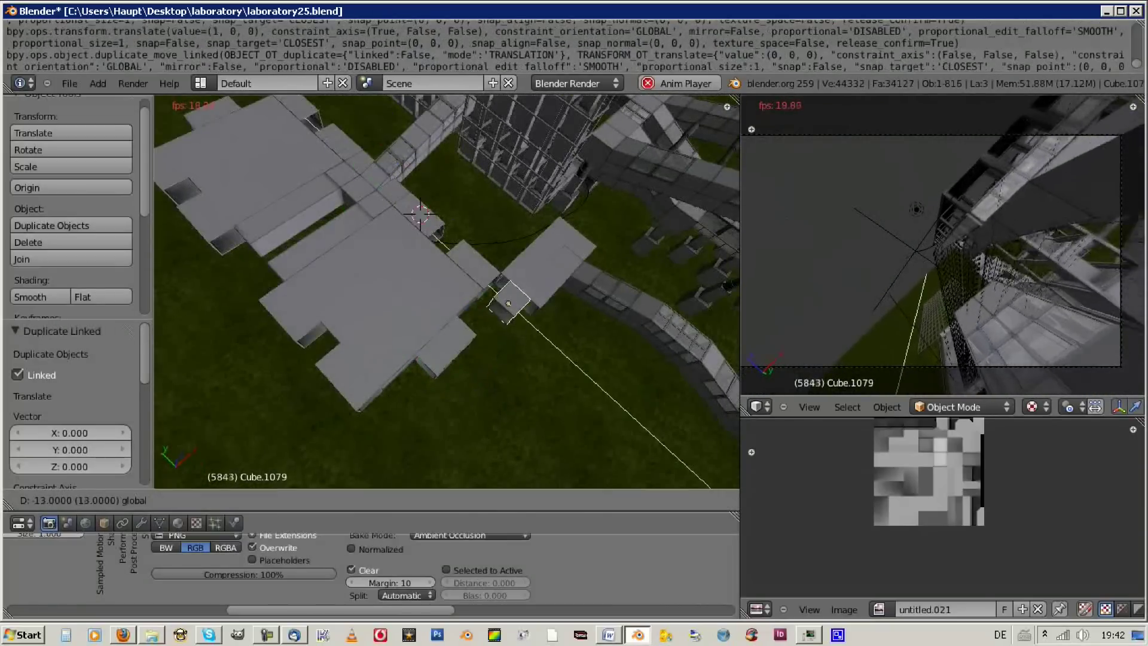
{"action": "key", "text": "BackSpace"}
{"action": "type", "text": "2"}
{"action": "key", "text": "Return"}
{"action": "scroll", "coordinate": [543, 292], "scroll_direction": "up", "scroll_amount": 4}
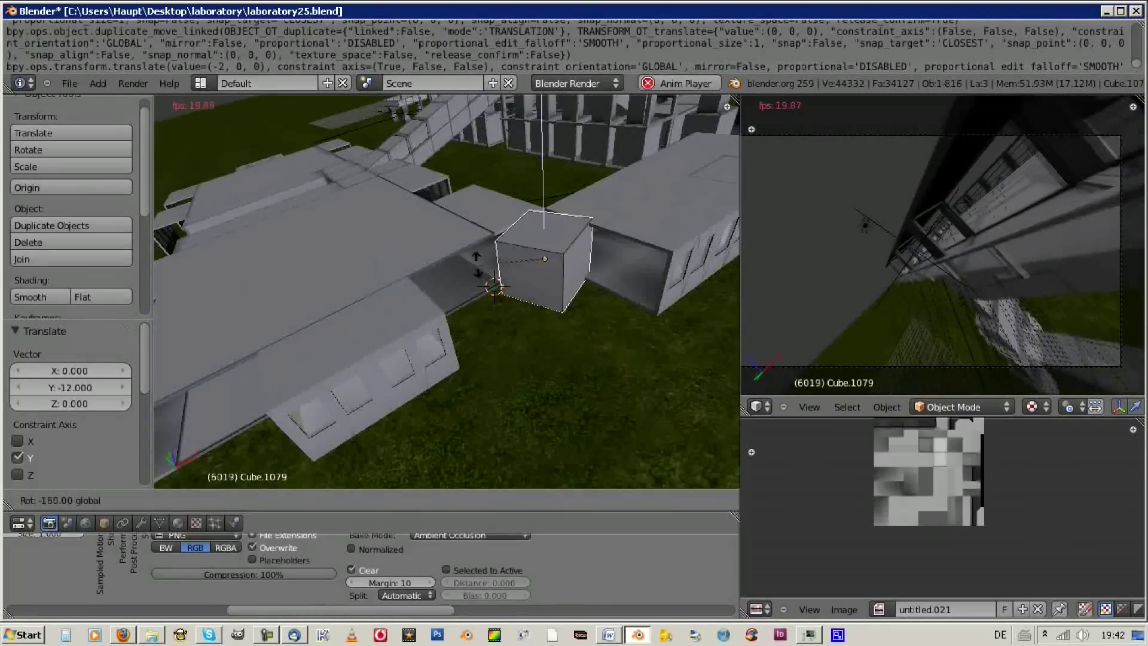
{"action": "key", "text": "Escape"}
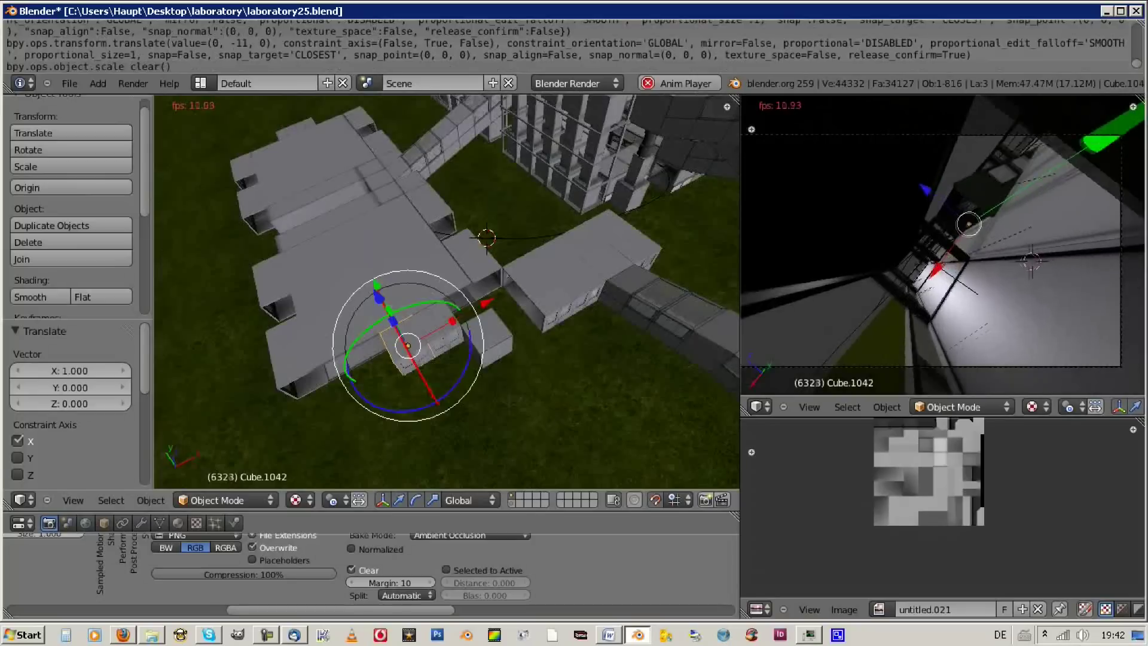
Add linked copies rotated -180° and 90°, shifted -2 and -4 along Y and -1 along X
{"action": "key", "text": "alt+d"}
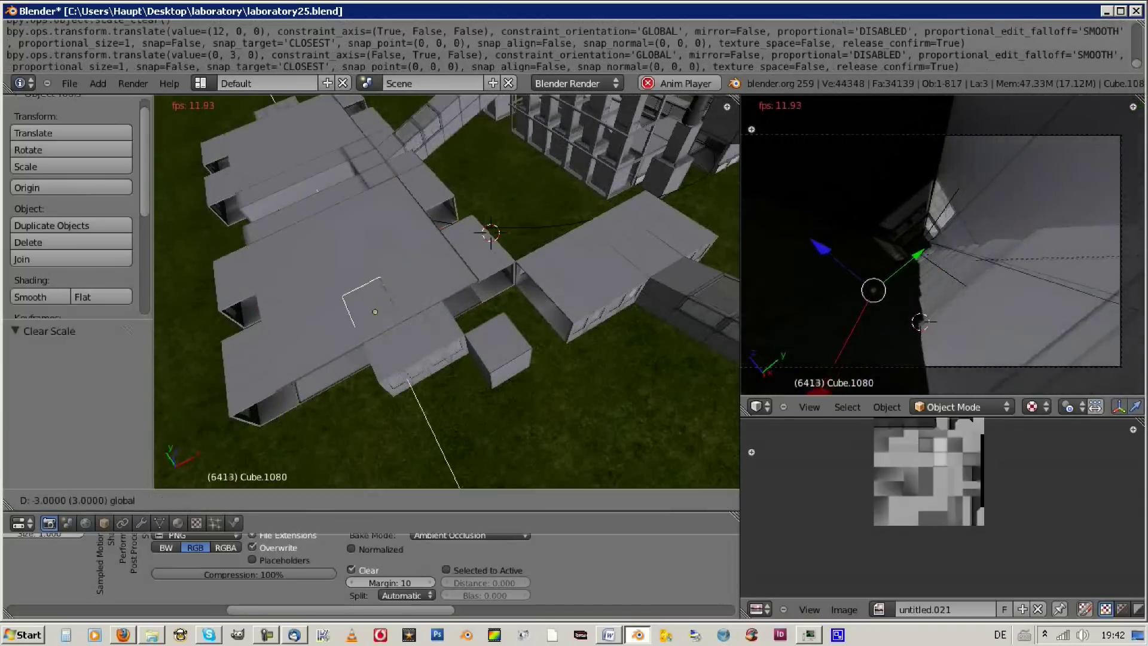
{"action": "type", "text": "rz-180"}
{"action": "key", "text": "Return"}
{"action": "type", "text": "gy-2"}
{"action": "key", "text": "Return"}
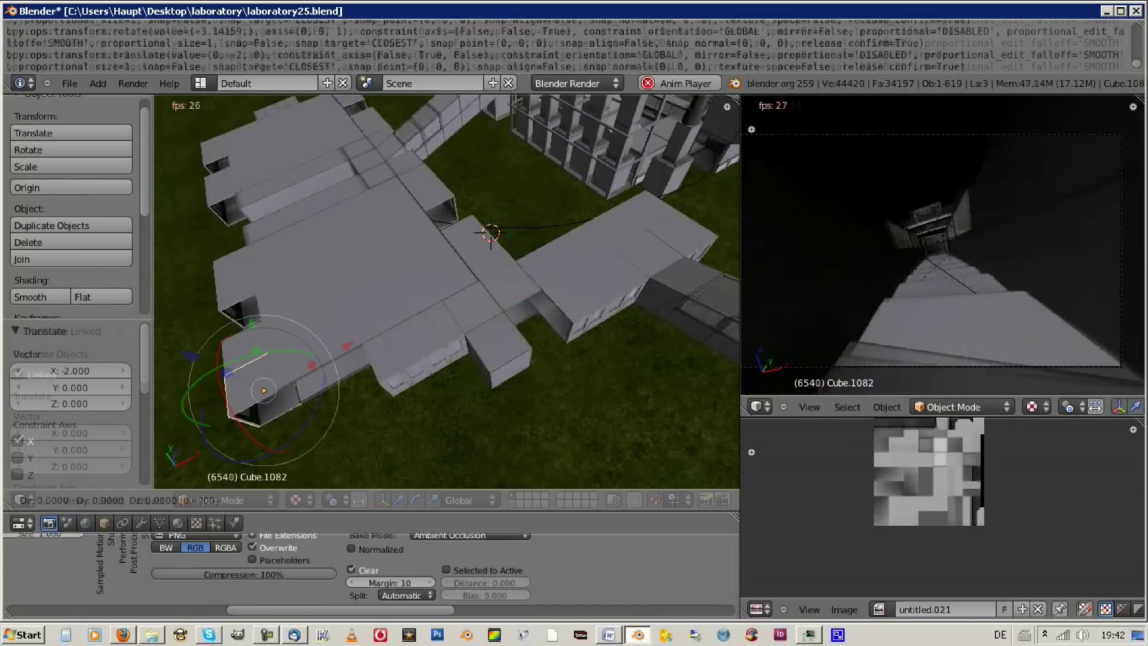
{"action": "key", "text": "alt+d"}
{"action": "type", "text": "x-1"}
{"action": "key", "text": "Return"}
{"action": "type", "text": "r90gy-4"}
{"action": "key", "text": "Return"}
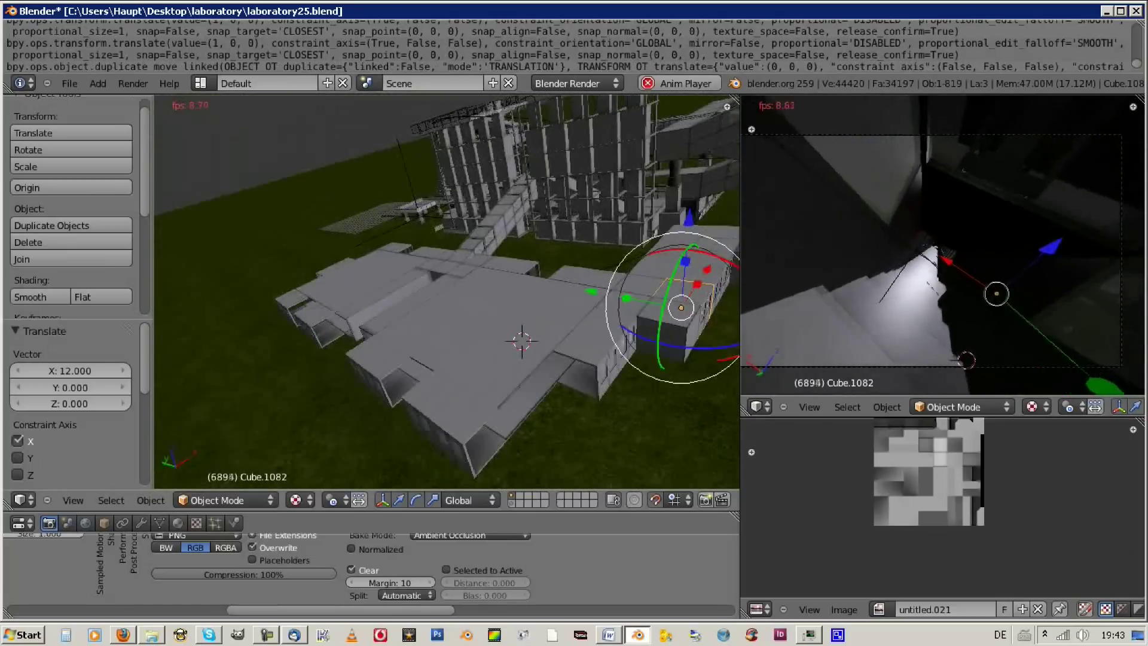
Add two linked copies of the module, moved 2 units and -3 units along Y
{"action": "key", "text": "shift+d"}
{"action": "key", "text": "Return"}
{"action": "key", "text": "g"}
{"action": "key", "text": "y"}
{"action": "key", "text": "2"}
{"action": "key", "text": "Return"}
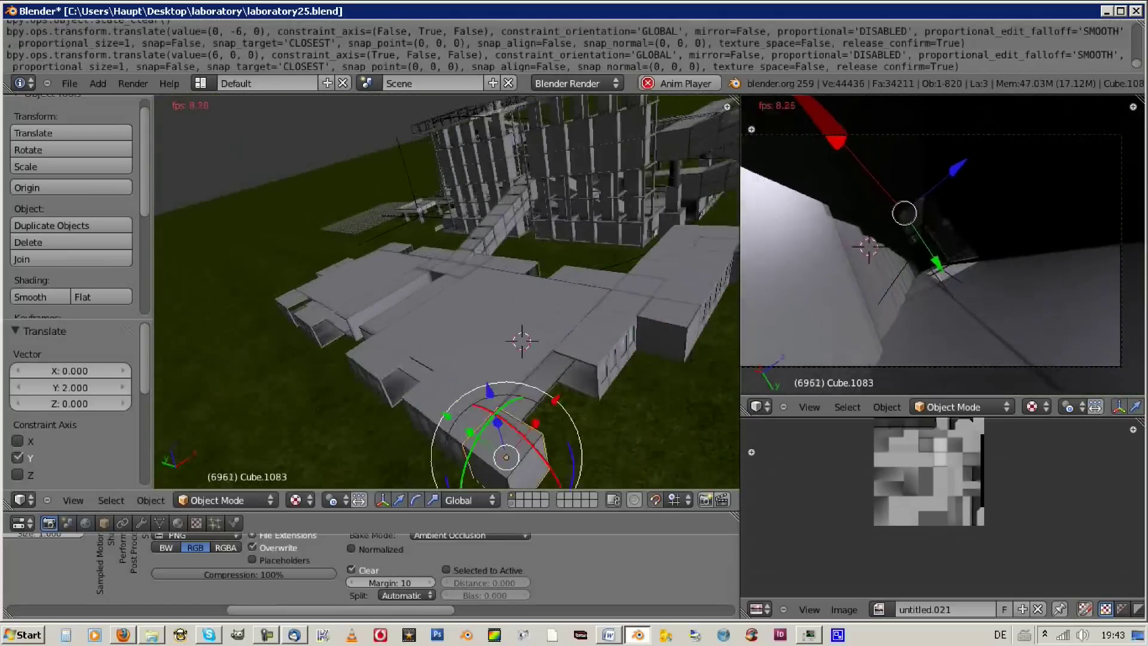
{"action": "key", "text": "alt+d"}
{"action": "key", "text": "y"}
{"action": "key", "text": "minus"}
{"action": "key", "text": "3"}
{"action": "key", "text": "Return"}
Add a linked copy turned 90° about Z, then another moved 12 units along Y
{"action": "key", "text": "alt+d"}
{"action": "key", "text": "Return"}
{"action": "key", "text": "r"}
{"action": "key", "text": "z"}
{"action": "key", "text": "9"}
{"action": "key", "text": "0"}
{"action": "key", "text": "Return"}
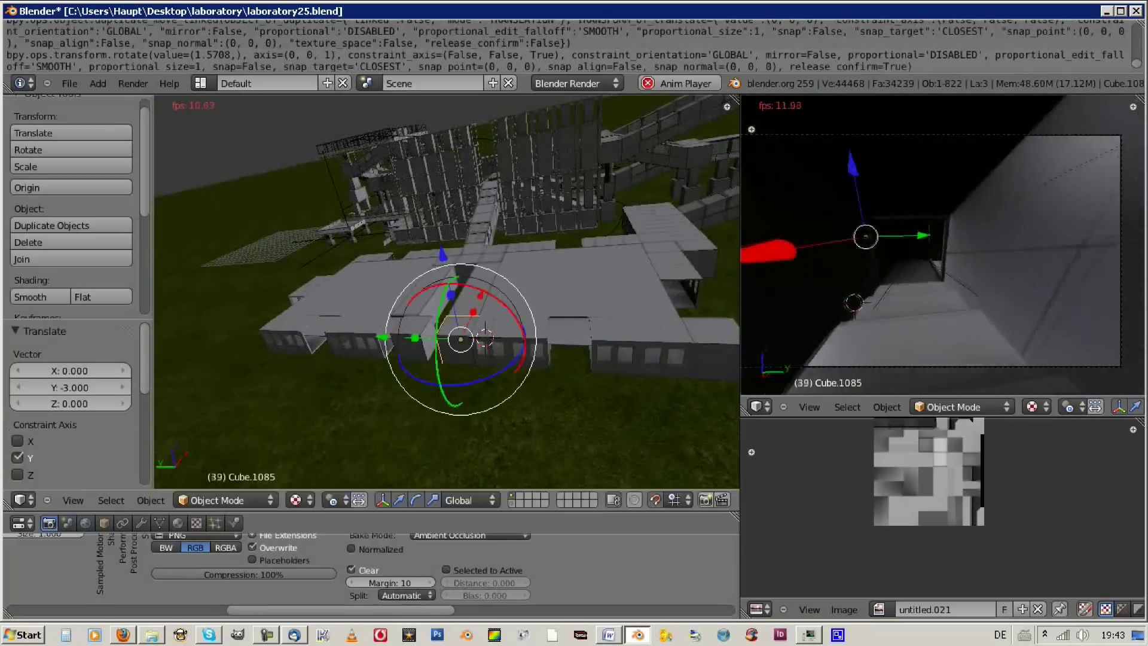
{"action": "key", "text": "alt+d"}
{"action": "key", "text": "y"}
{"action": "key", "text": "1"}
{"action": "key", "text": "2"}
{"action": "key", "text": "Return"}
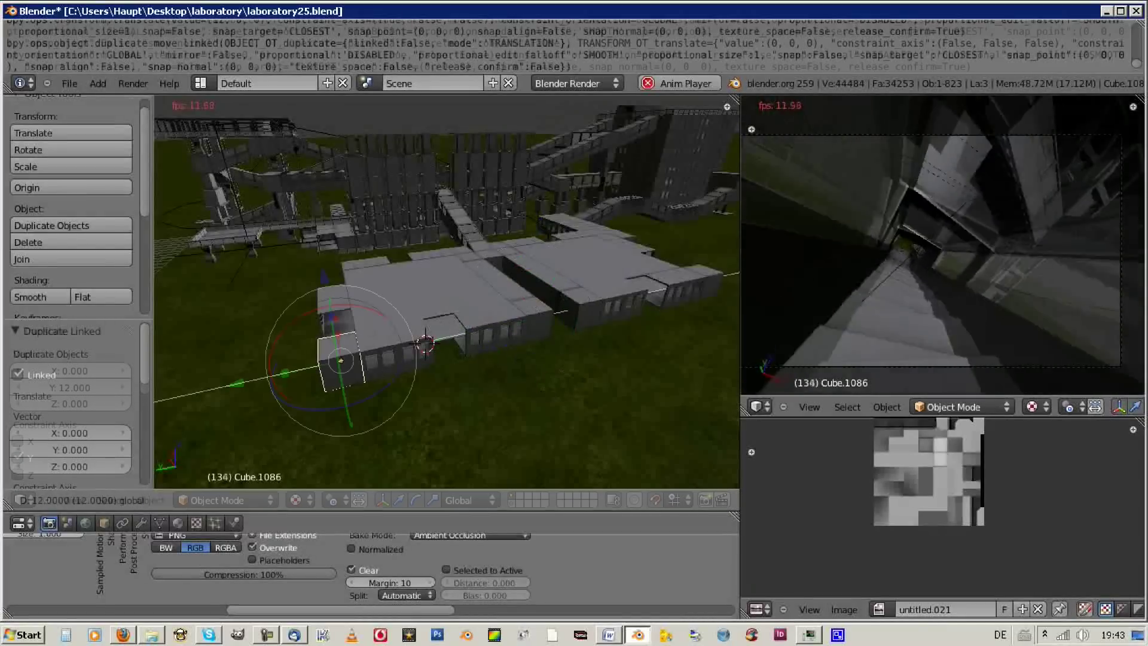
Add a linked copy with its scale reset, moved 6 units along Y
{"action": "key", "text": "Return"}
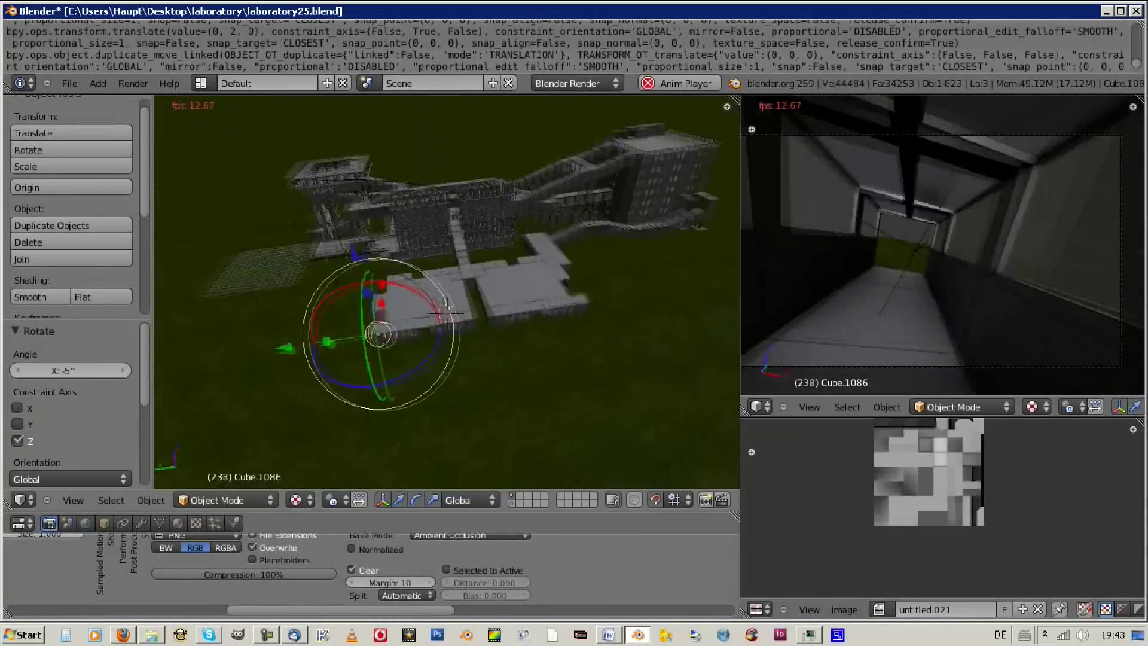
{"action": "key", "text": "alt+d"}
{"action": "key", "text": "Return"}
{"action": "key", "text": "alt+s"}
{"action": "key", "text": "g"}
{"action": "key", "text": "y"}
{"action": "key", "text": "6"}
{"action": "key", "text": "Return"}
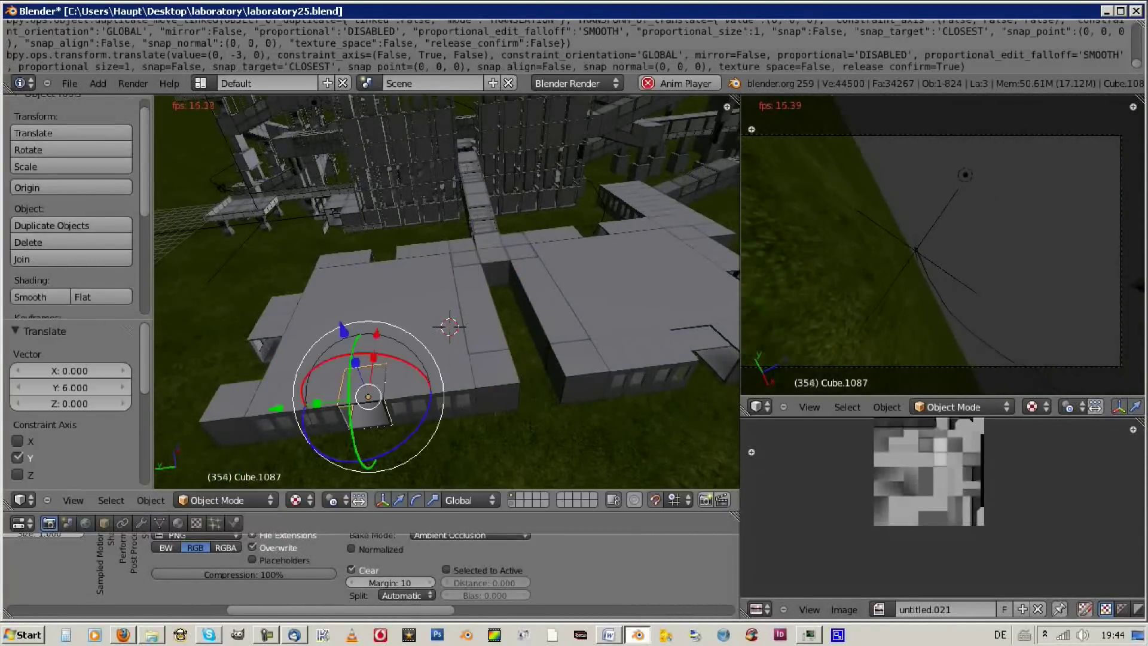
Add a linked copy moved 16 units back along Y
{"action": "key", "text": "alt+d"}
{"action": "key", "text": "y"}
{"action": "key", "text": "minus"}
{"action": "key", "text": "1"}
{"action": "key", "text": "6"}
{"action": "key", "text": "Return"}
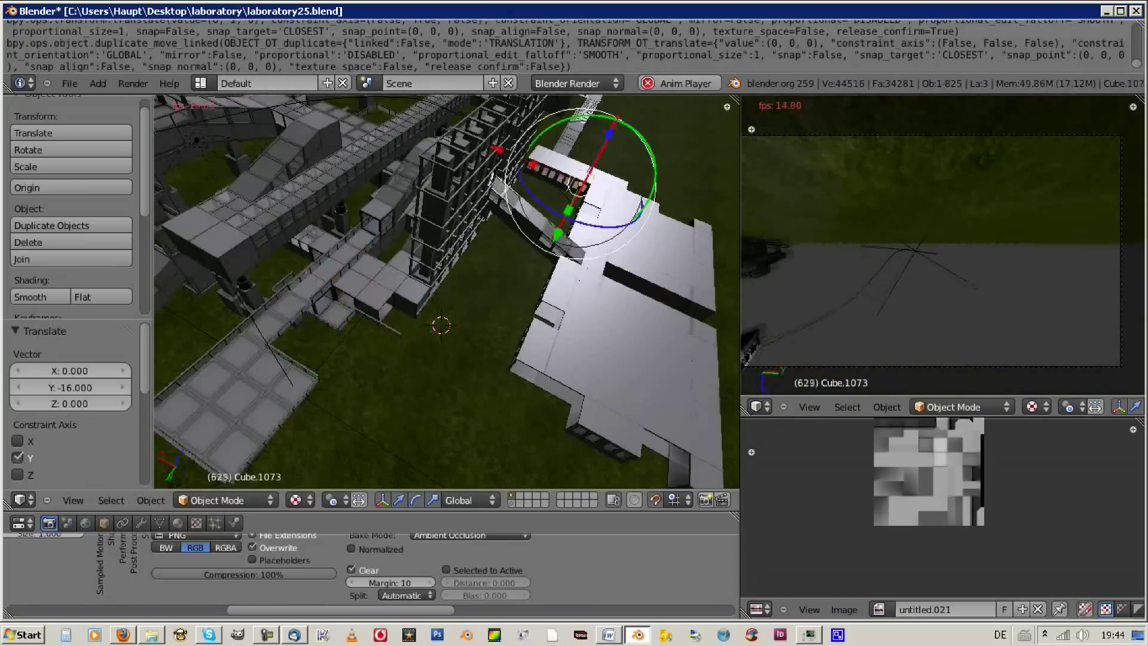
Add wing-piece copies moved 14 units along Y and 3 units back along X
{"action": "key", "text": "alt+d"}
{"action": "key", "text": "y"}
{"action": "key", "text": "1"}
{"action": "key", "text": "4"}
{"action": "key", "text": "Return"}
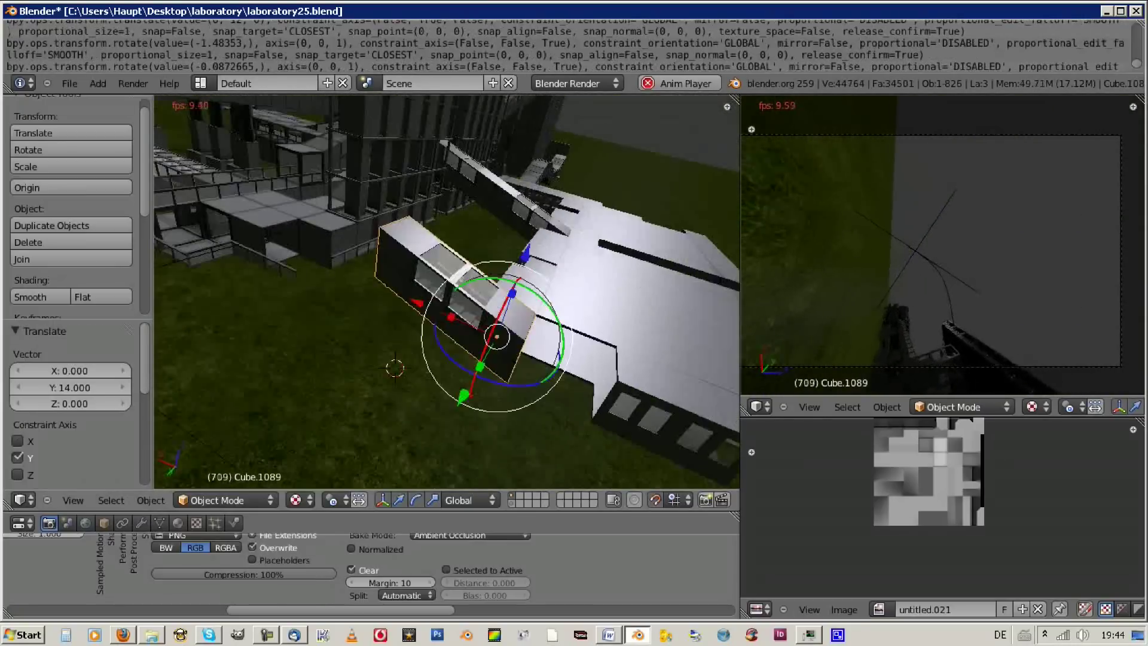
{"action": "key", "text": "alt+d"}
{"action": "key", "text": "x"}
{"action": "key", "text": "minus"}
{"action": "key", "text": "3"}
{"action": "key", "text": "Return"}
Reset the piece's scale, move it 5 units back along X, and delete an unwanted copy
{"action": "key", "text": "alt+s"}
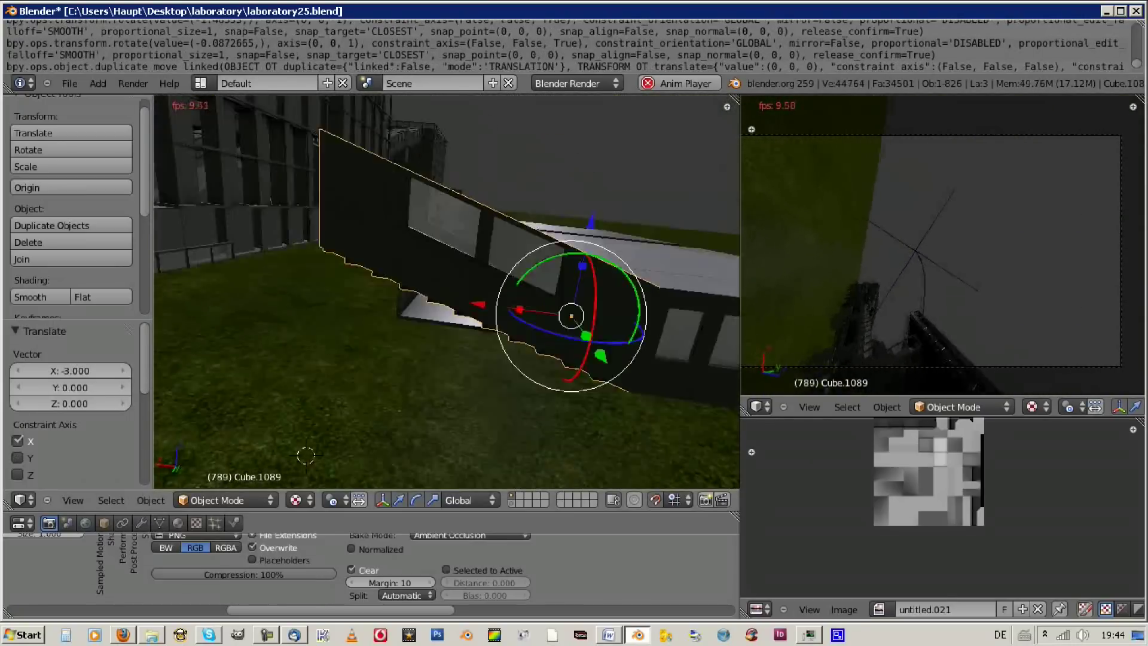
{"action": "key", "text": "g"}
{"action": "key", "text": "x"}
{"action": "key", "text": "minus"}
{"action": "key", "text": "5"}
{"action": "key", "text": "Return"}
{"action": "key", "text": "alt+d"}
{"action": "key", "text": "x"}
{"action": "key", "text": "8"}
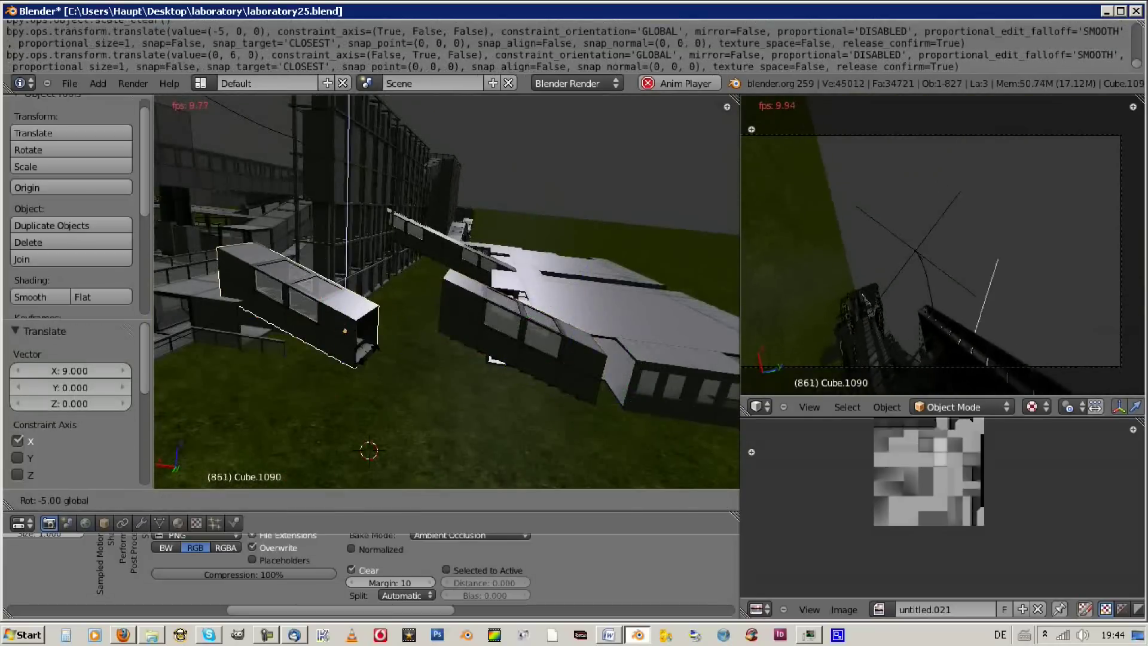
{"action": "key", "text": "Escape"}
{"action": "key", "text": "x"}
{"action": "key", "text": "Return"}
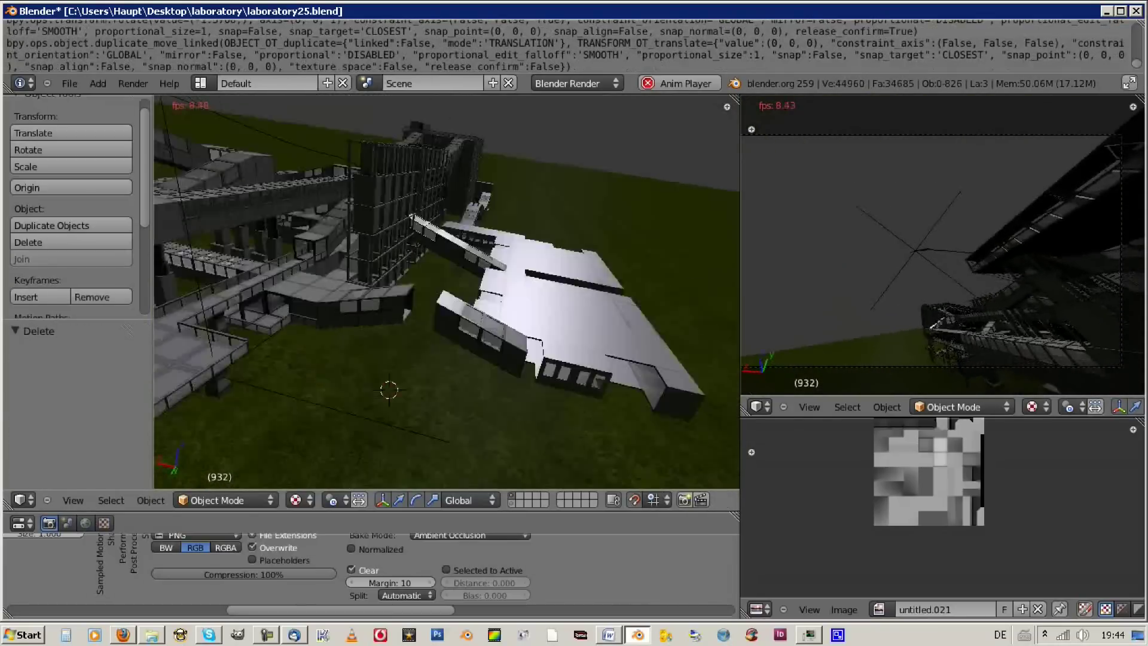
Move the piece 16 units back along Y and add a linked copy rotated 5°
{"action": "key", "text": "g"}
{"action": "key", "text": "y"}
{"action": "key", "text": "minus"}
{"action": "key", "text": "1"}
{"action": "key", "text": "6"}
{"action": "key", "text": "Return"}
{"action": "key", "text": "alt+d"}
Place the copy 14 units along Y and 3 units back along X
{"action": "key", "text": "Return"}
{"action": "key", "text": "r"}
{"action": "key", "text": "5"}
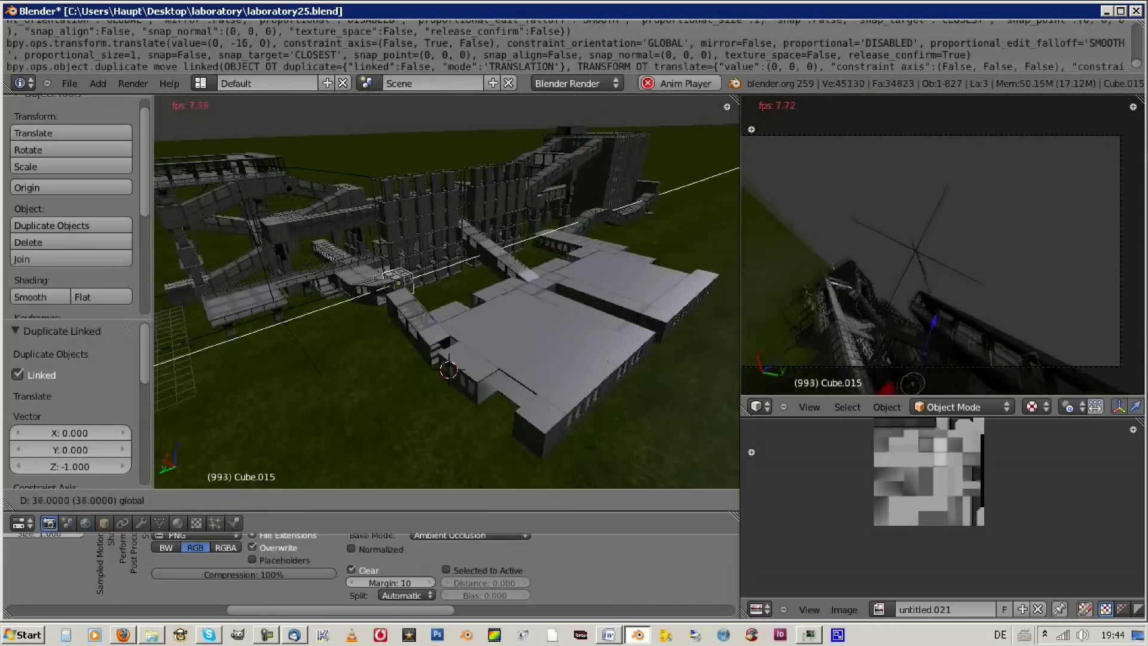
{"action": "key", "text": "g"}
{"action": "key", "text": "y"}
{"action": "key", "text": "1"}
{"action": "key", "text": "4"}
{"action": "key", "text": "Return"}
{"action": "key", "text": "g"}
{"action": "key", "text": "x"}
{"action": "key", "text": "minus"}
{"action": "key", "text": "3"}
{"action": "key", "text": "Return"}
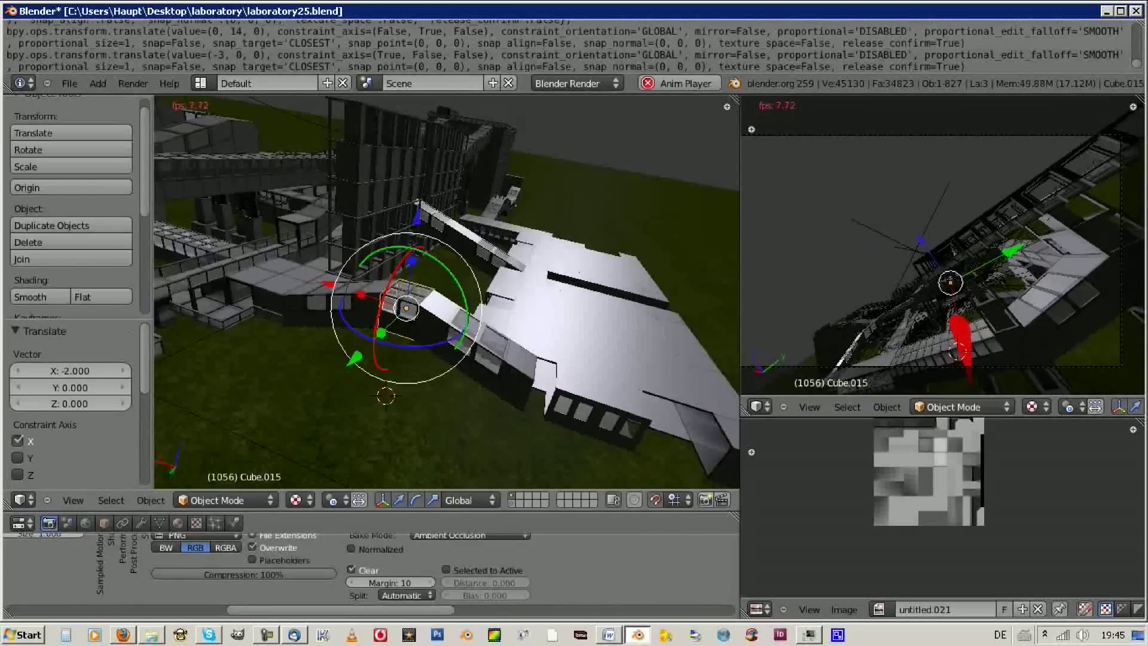
Add a linked copy moved 9 units along X
{"action": "key", "text": "Return"}
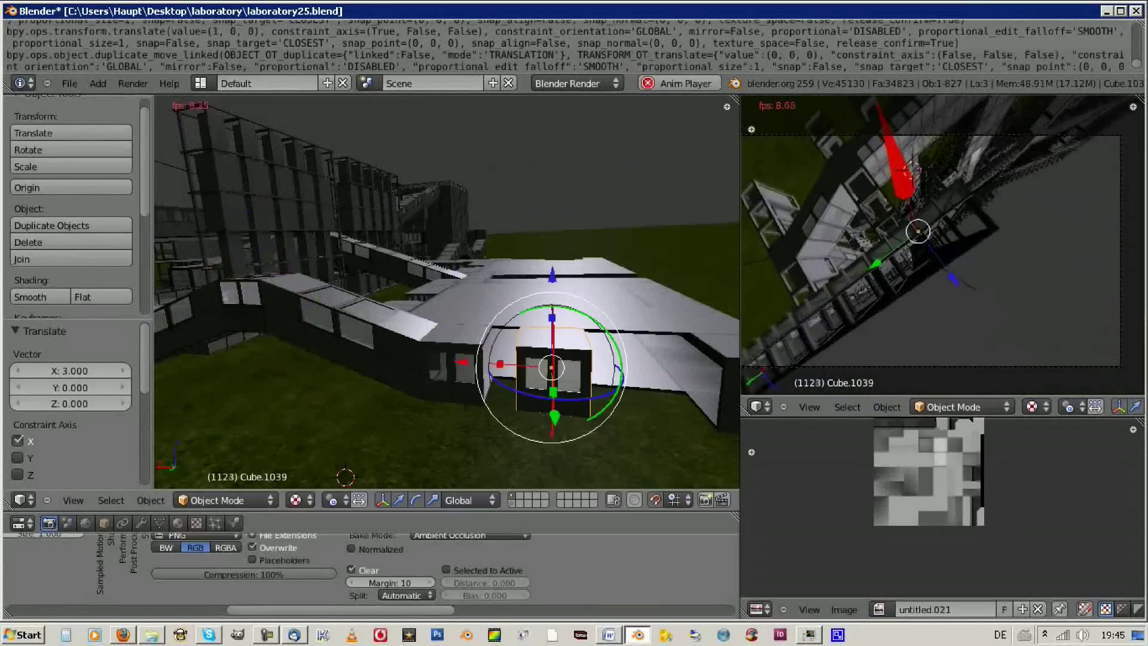
{"action": "key", "text": "alt+d"}
{"action": "key", "text": "Return"}
{"action": "key", "text": "g"}
{"action": "key", "text": "x"}
{"action": "key", "text": "9"}
{"action": "key", "text": "Return"}
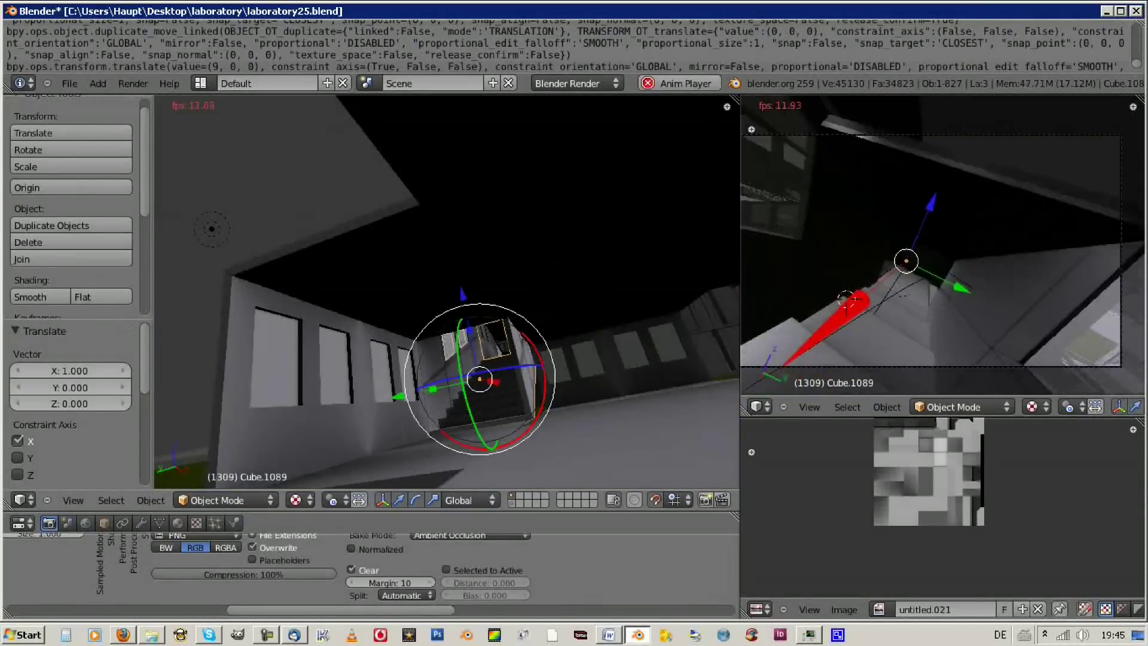
Turn the piece 180° about Z and shift it 2 units along Y
{"action": "key", "text": "r"}
{"action": "key", "text": "z"}
{"action": "key", "text": "1"}
{"action": "key", "text": "8"}
{"action": "key", "text": "0"}
{"action": "key", "text": "Return"}
{"action": "key", "text": "g"}
{"action": "key", "text": "y"}
{"action": "key", "text": "2"}
{"action": "key", "text": "Return"}
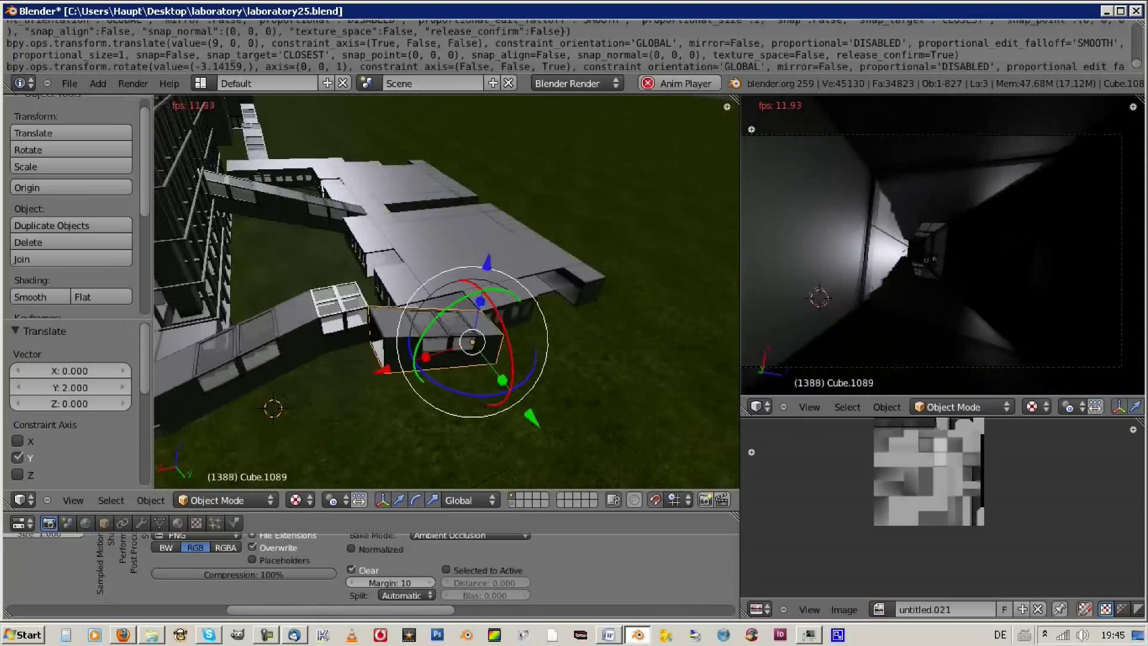
Add a linked copy raised 2 units on Z and give it a quarter turn
{"action": "left_click", "coordinate": [314, 317]}
{"action": "key", "text": "alt+d"}
{"action": "key", "text": "g"}
{"action": "key", "text": "z"}
{"action": "key", "text": "2"}
{"action": "key", "text": "Return"}
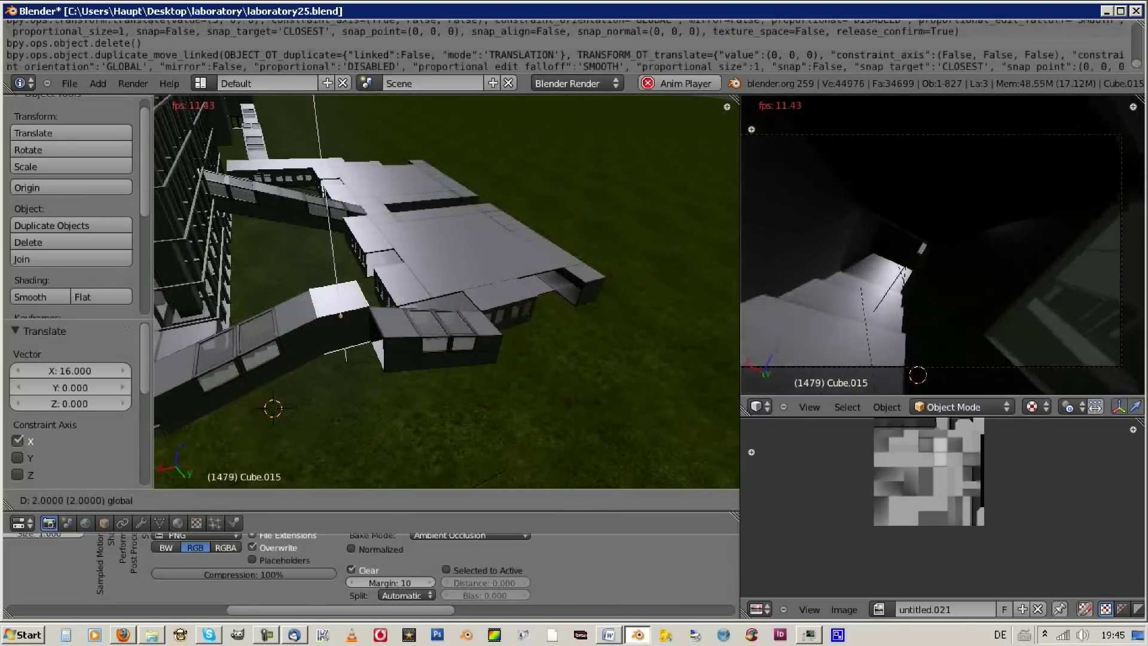
{"action": "key", "text": "r"}
{"action": "key", "text": "Return"}
Shift the piece 4 units back along X in two 2-unit moves
{"action": "key", "text": "g"}
{"action": "key", "text": "x"}
{"action": "key", "text": "minus"}
{"action": "key", "text": "2"}
{"action": "key", "text": "Return"}
{"action": "key", "text": "g"}
{"action": "key", "text": "x"}
{"action": "key", "text": "minus"}
{"action": "key", "text": "2"}
{"action": "key", "text": "Return"}
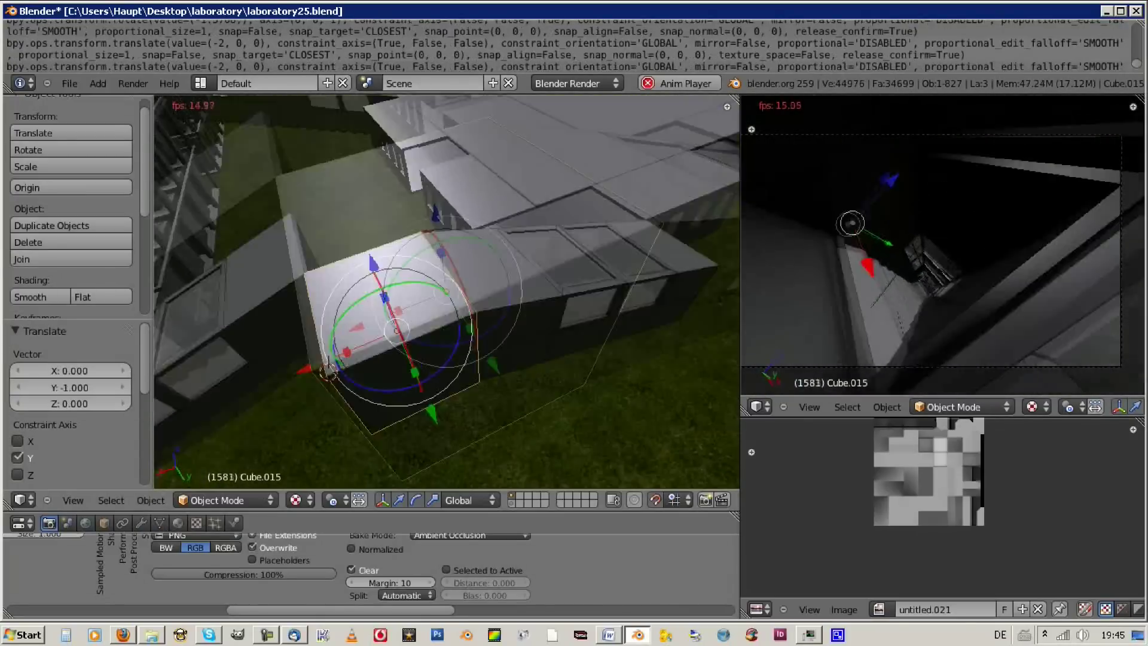
Move the piece 1 unit back along Y
{"action": "key", "text": "g"}
{"action": "key", "text": "y"}
{"action": "key", "text": "minus"}
{"action": "key", "text": "1"}
{"action": "key", "text": "Return"}
Add a linked corridor-box copy slid 4 units along X (3 then 1)
{"action": "key", "text": "alt+d"}
{"action": "key", "text": "g"}
{"action": "key", "text": "x"}
{"action": "key", "text": "3"}
{"action": "key", "text": "Return"}
{"action": "key", "text": "g"}
{"action": "key", "text": "x"}
{"action": "key", "text": "1"}
{"action": "key", "text": "Return"}
{"action": "key", "text": "g"}
Delete the misplaced box piece and select another corridor box segment
{"action": "key", "text": "y"}
{"action": "key", "text": "minus"}
{"action": "key", "text": "2"}
{"action": "key", "text": "Return"}
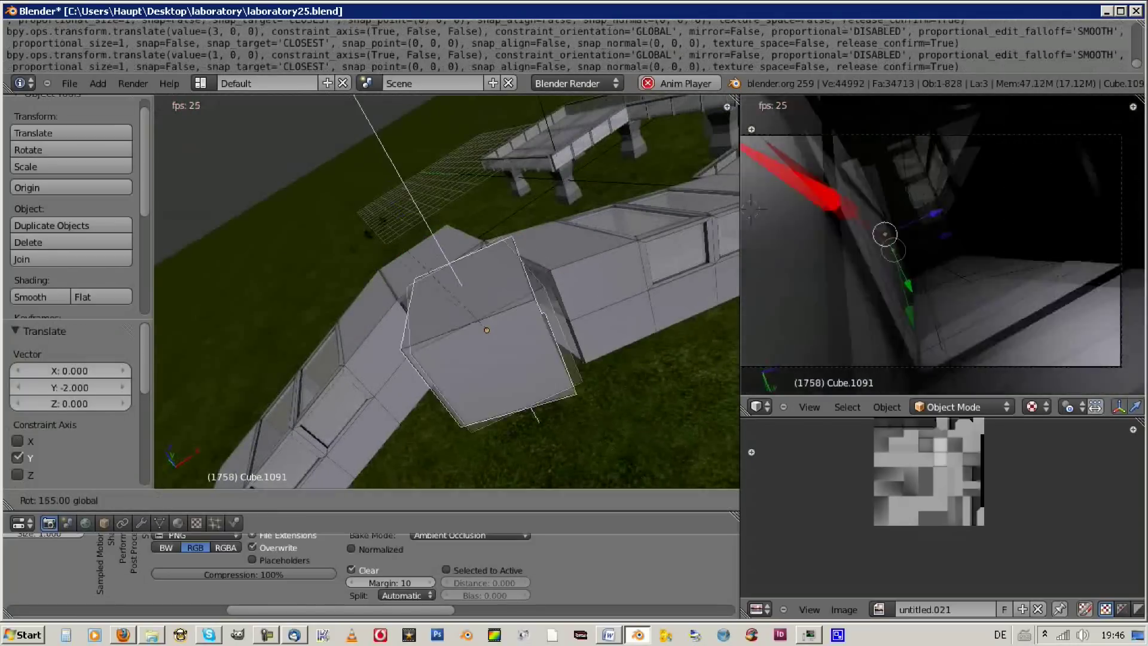
{"action": "key", "text": "Escape"}
{"action": "key", "text": "x"}
{"action": "key", "text": "Return"}
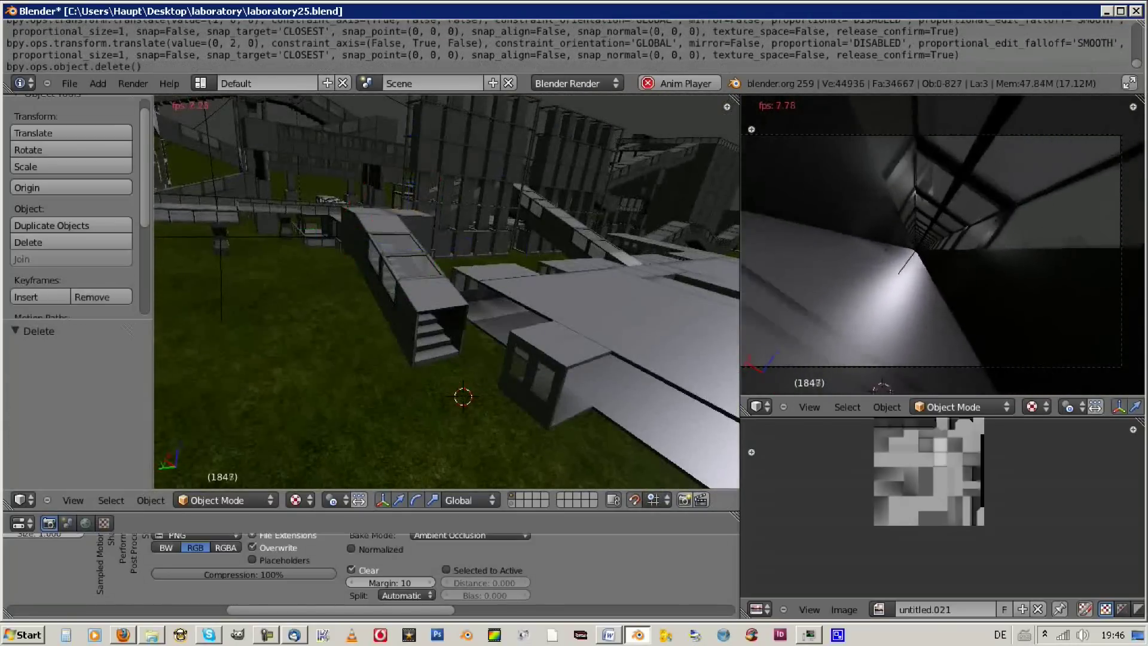
{"action": "right_click", "coordinate": [486, 323]}
{"action": "key", "text": "g"}
Add linked box copies, one turned -90° about Z and one shifted 4 units back along X
{"action": "key", "text": "Return"}
{"action": "key", "text": "alt+d"}
{"action": "key", "text": "Escape"}
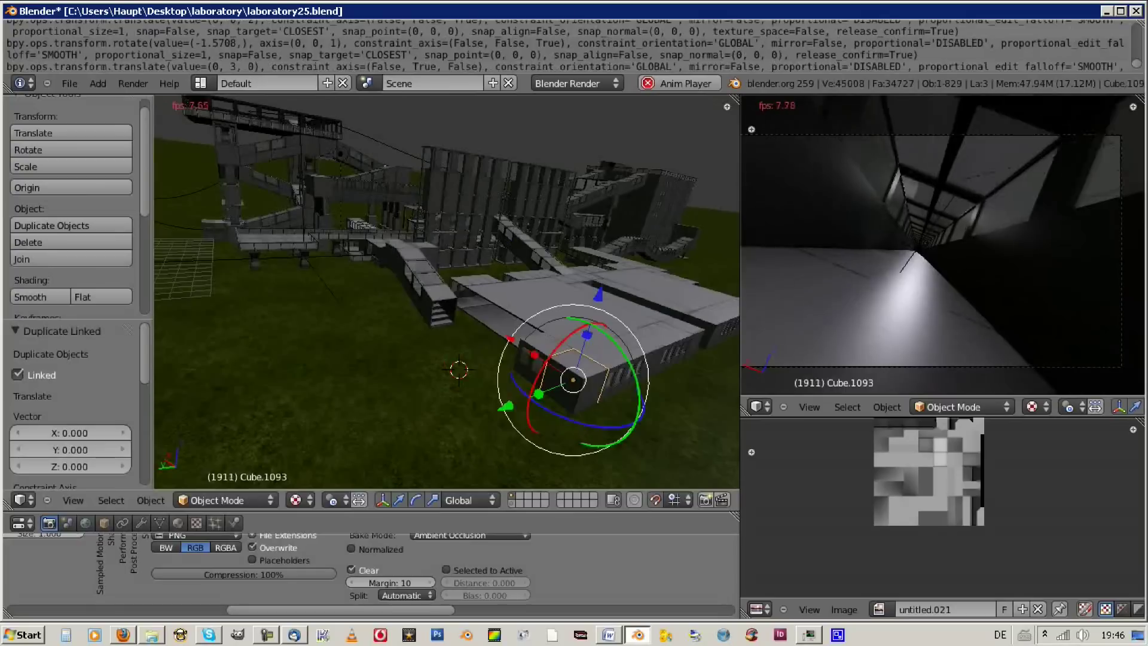
{"action": "key", "text": "Escape"}
{"action": "type", "text": "rz-90"}
{"action": "key", "text": "Return"}
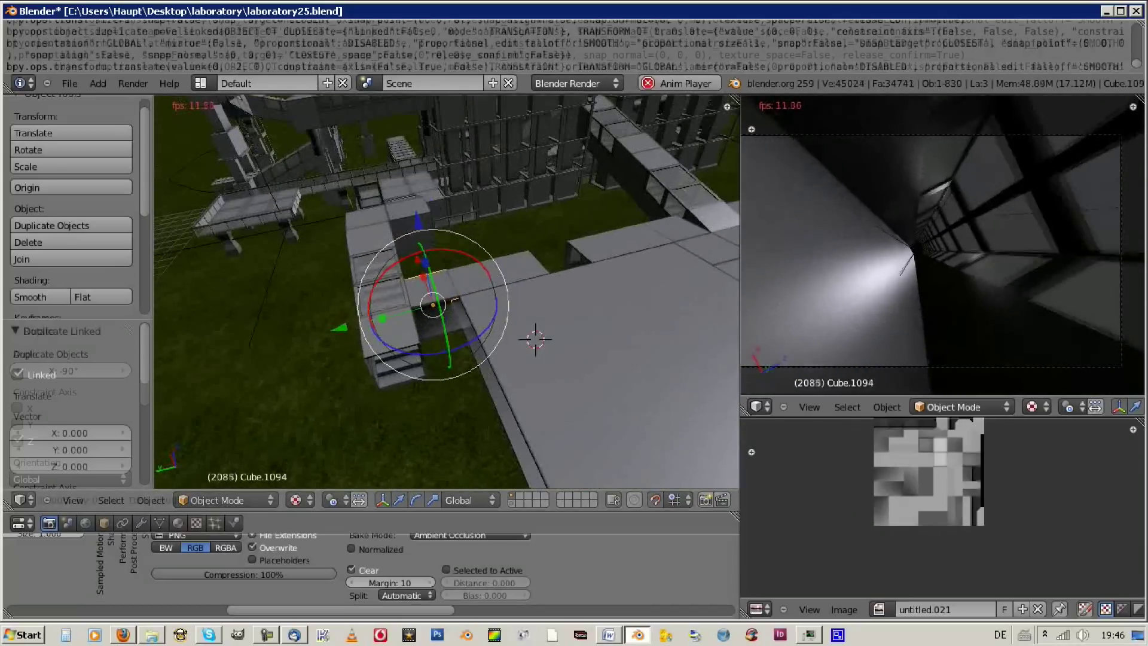
{"action": "key", "text": "alt+d"}
{"action": "type", "text": "x-4"}
{"action": "key", "text": "Return"}
Add more linked segment copies, turning one and sliding one 2 units along X
{"action": "key", "text": "Return"}
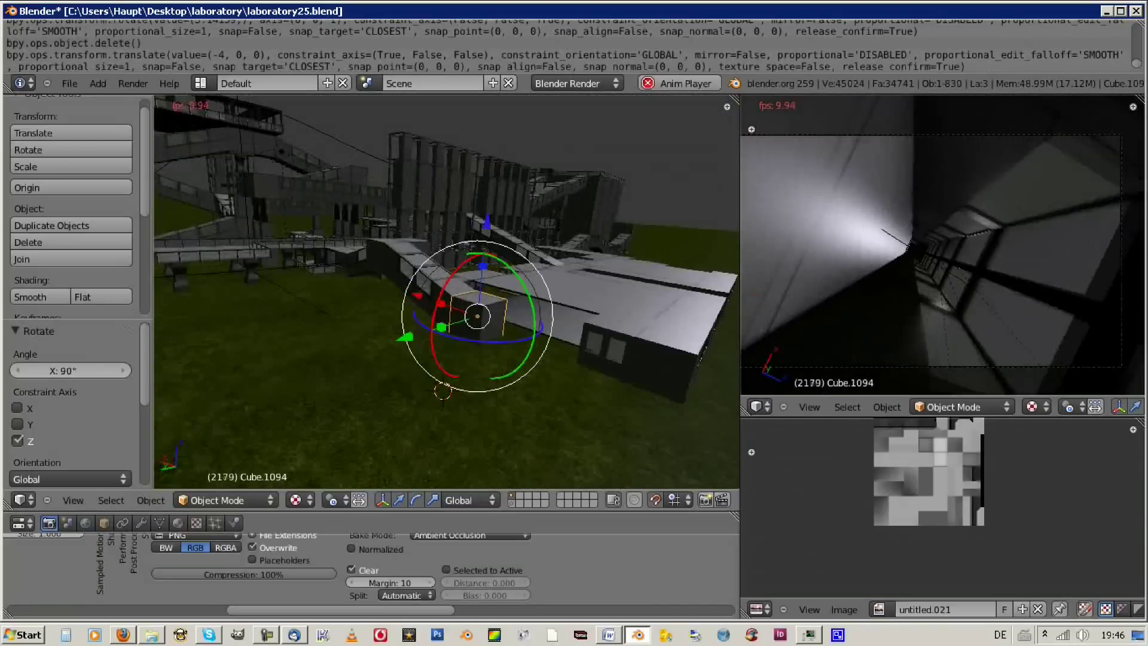
{"action": "key", "text": "alt+d"}
{"action": "key", "text": "Return"}
{"action": "key", "text": "r"}
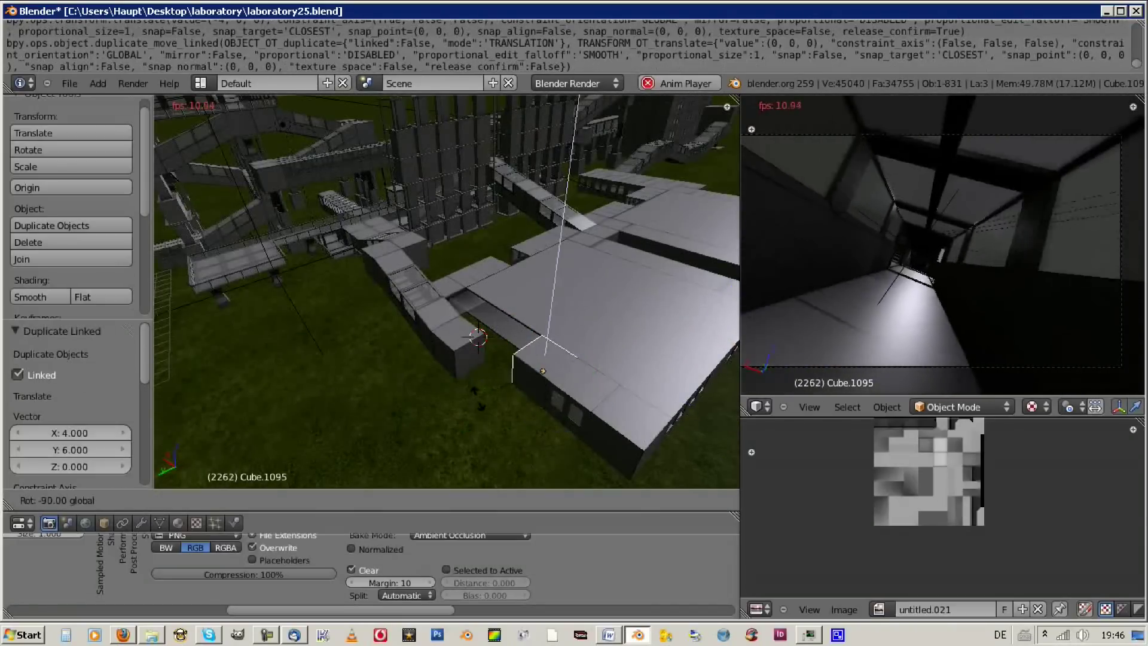
{"action": "key", "text": "Return"}
{"action": "key", "text": "alt+d"}
{"action": "key", "text": "Return"}
{"action": "type", "text": "gx2"}
{"action": "key", "text": "Return"}
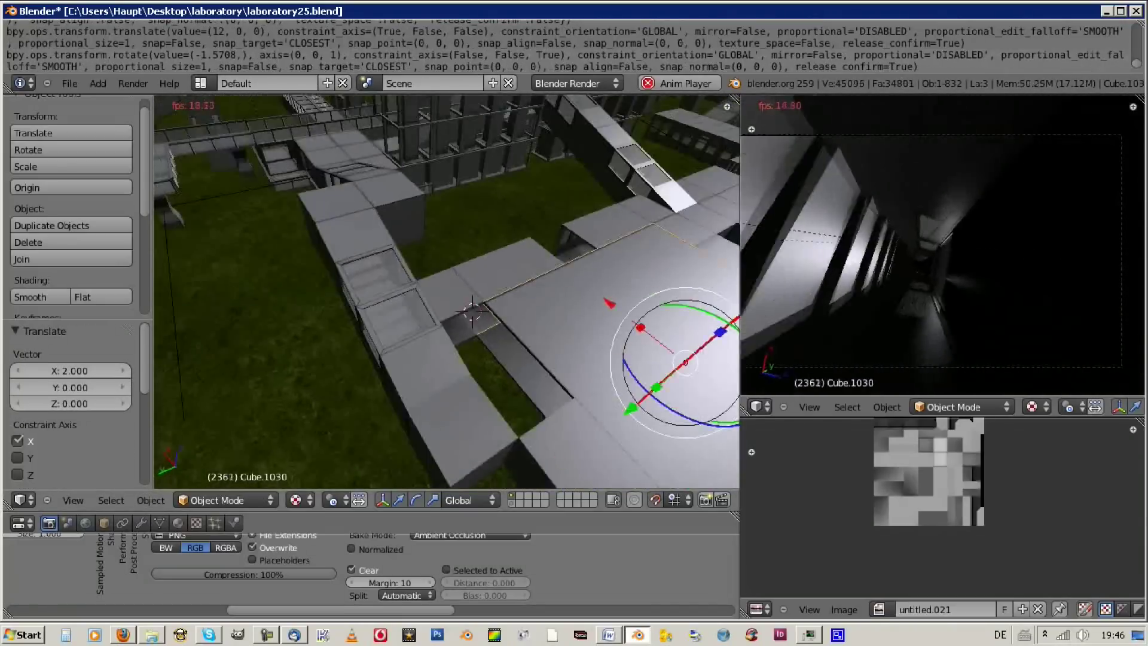
{"action": "key", "text": "alt+d"}
Step further linked copies along the corridor, moved -2 and +2 units along X
{"action": "key", "text": "Return"}
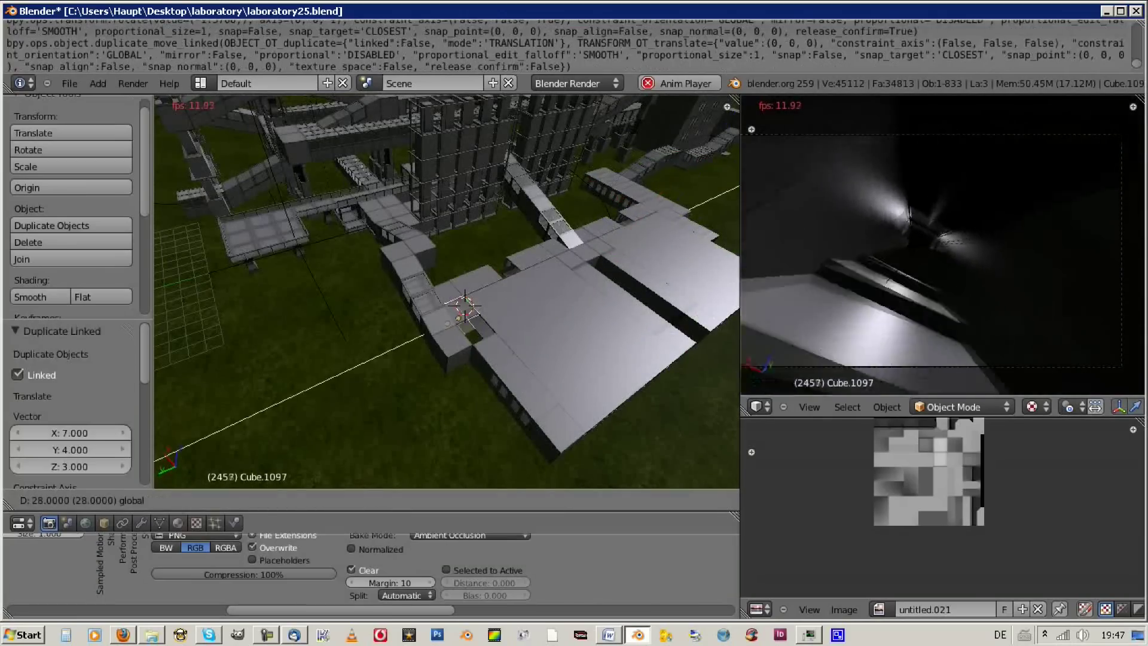
{"action": "key", "text": "Return"}
{"action": "key", "text": "alt+d"}
{"action": "key", "text": "Return"}
{"action": "type", "text": "gx-2"}
{"action": "key", "text": "Return"}
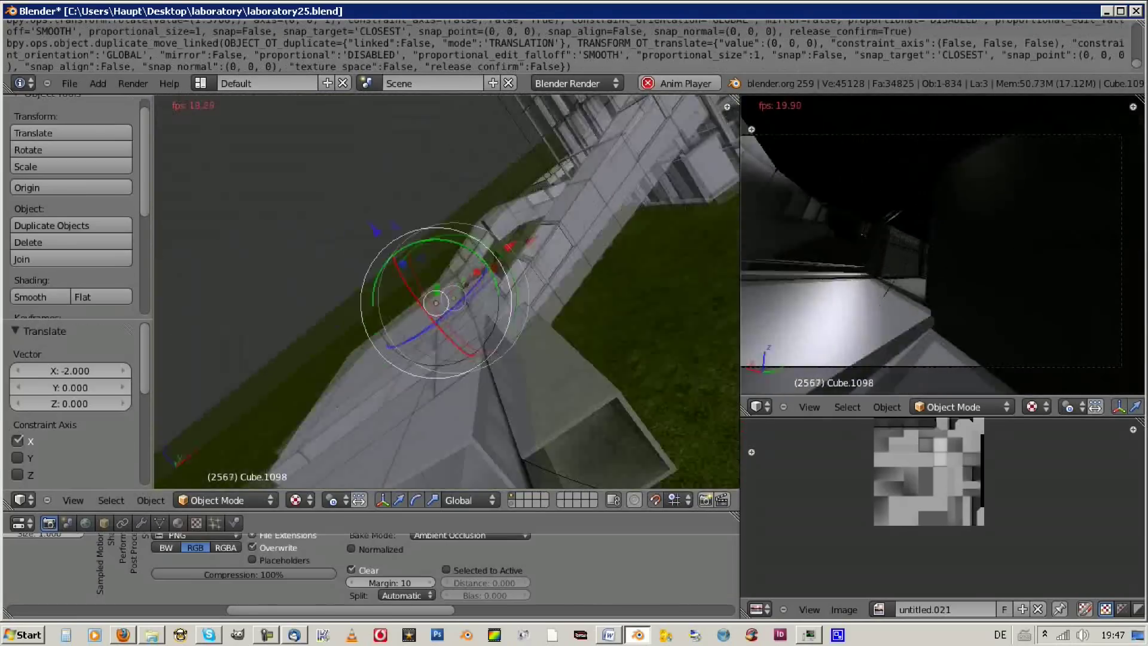
{"action": "key", "text": "alt+d"}
{"action": "key", "text": "Return"}
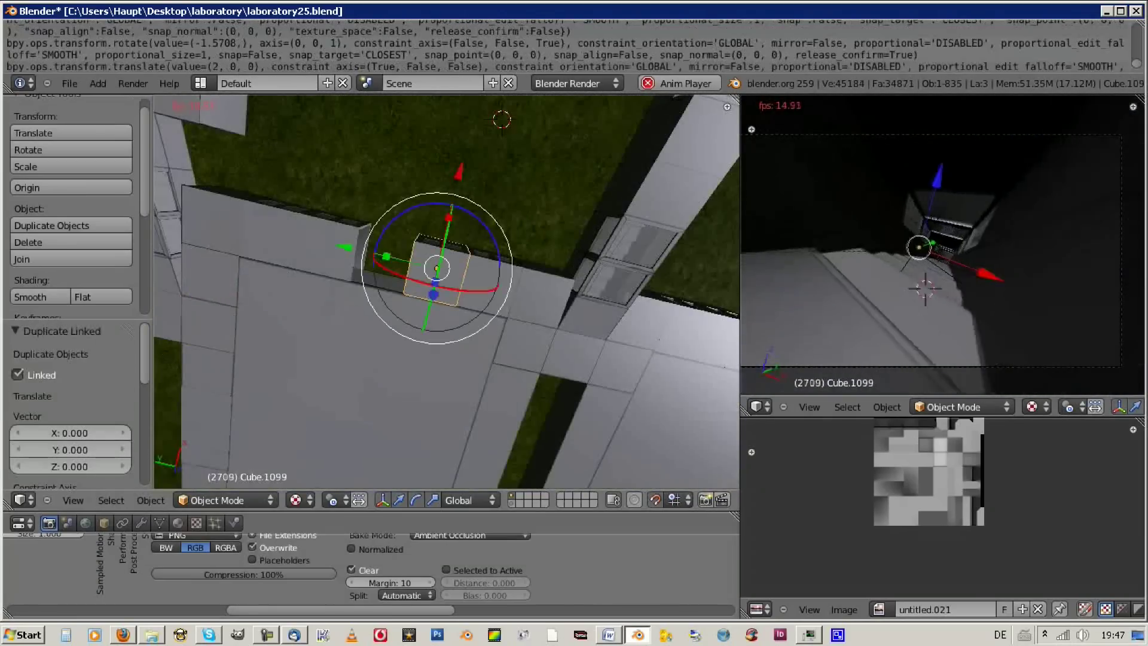
{"action": "key", "text": "g"}
{"action": "key", "text": "x"}
{"action": "key", "text": "2"}
{"action": "key", "text": "Return"}
{"action": "key", "text": "alt+d"}
Add copies moved 2 and 1 units back along Y, then deselect everything
{"action": "key", "text": "Return"}
{"action": "type", "text": "gy-2"}
{"action": "key", "text": "Return"}
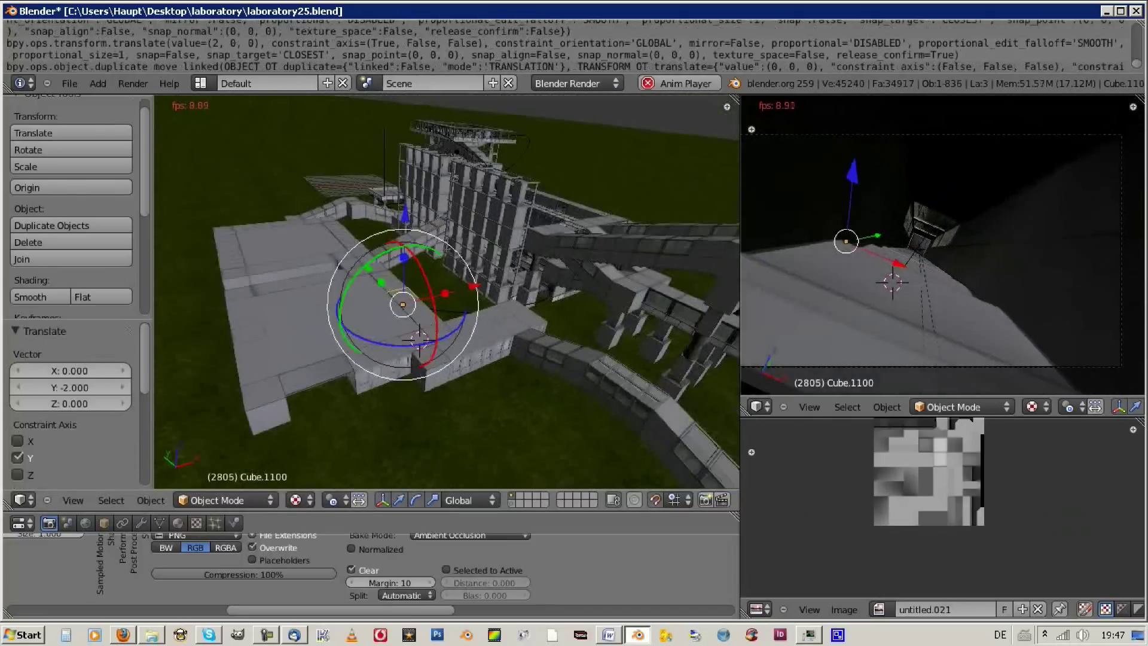
{"action": "key", "text": "alt+d"}
{"action": "key", "text": "Return"}
{"action": "type", "text": "gy-1"}
{"action": "key", "text": "Return"}
{"action": "key", "text": "a"}
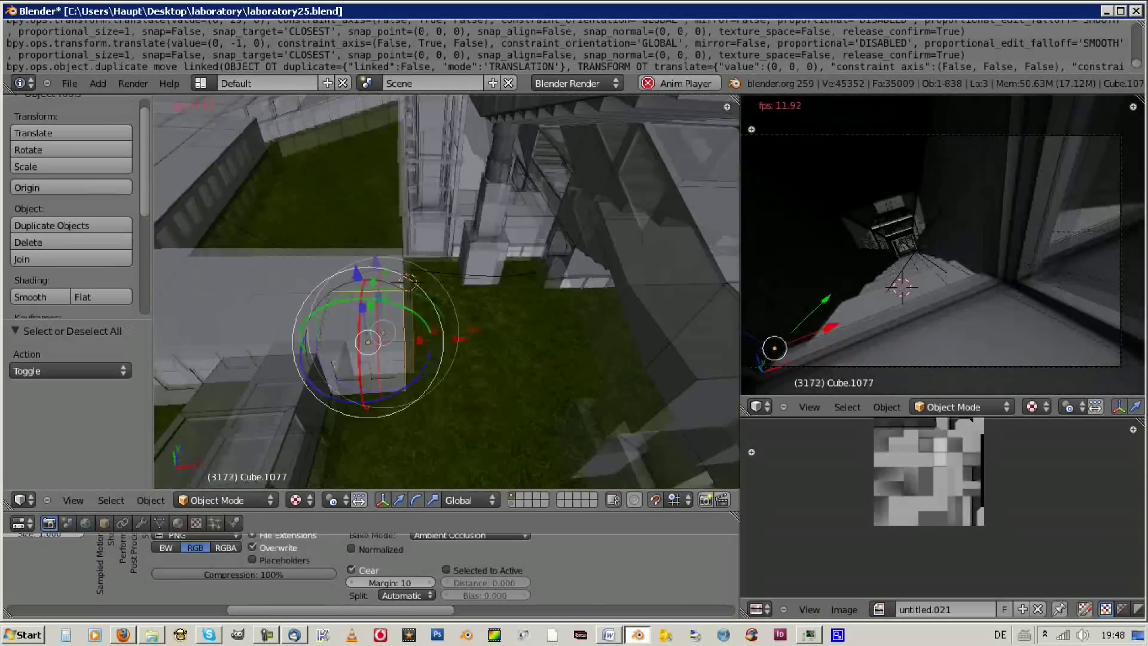
Try linked box copies shifted 2 units along X and dropped 8 units, then cancel the moves
{"action": "key", "text": "alt+d"}
{"action": "type", "text": "x2"}
{"action": "key", "text": "Return"}
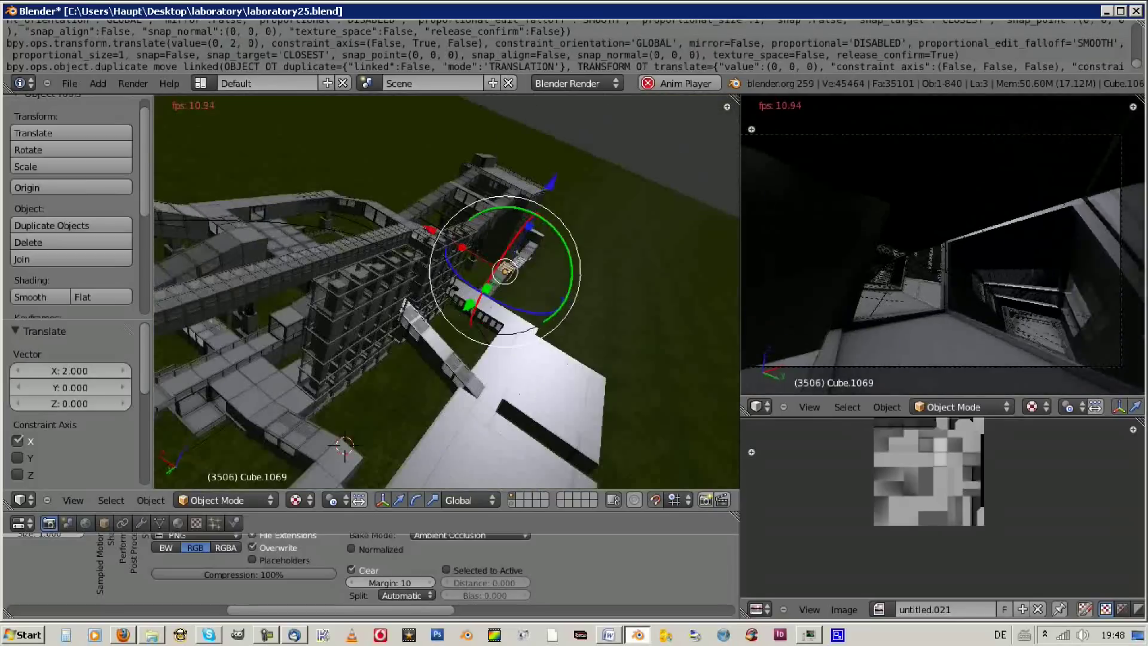
{"action": "key", "text": "Escape"}
{"action": "key", "text": "alt+d"}
{"action": "key", "text": "Return"}
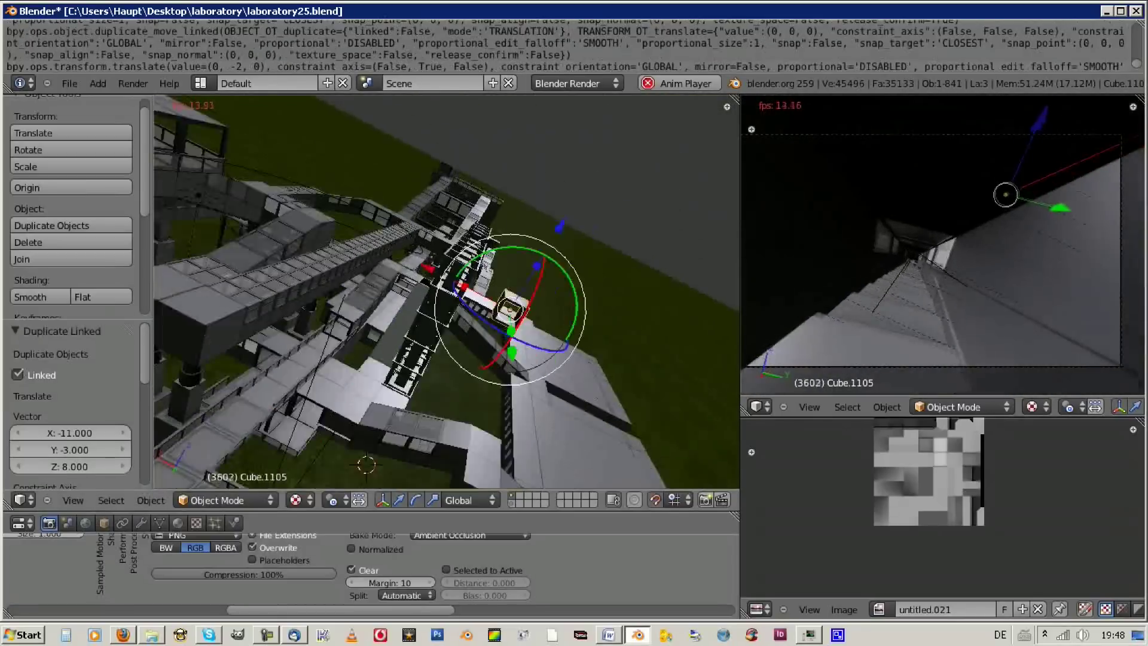
{"action": "key", "text": "Escape"}
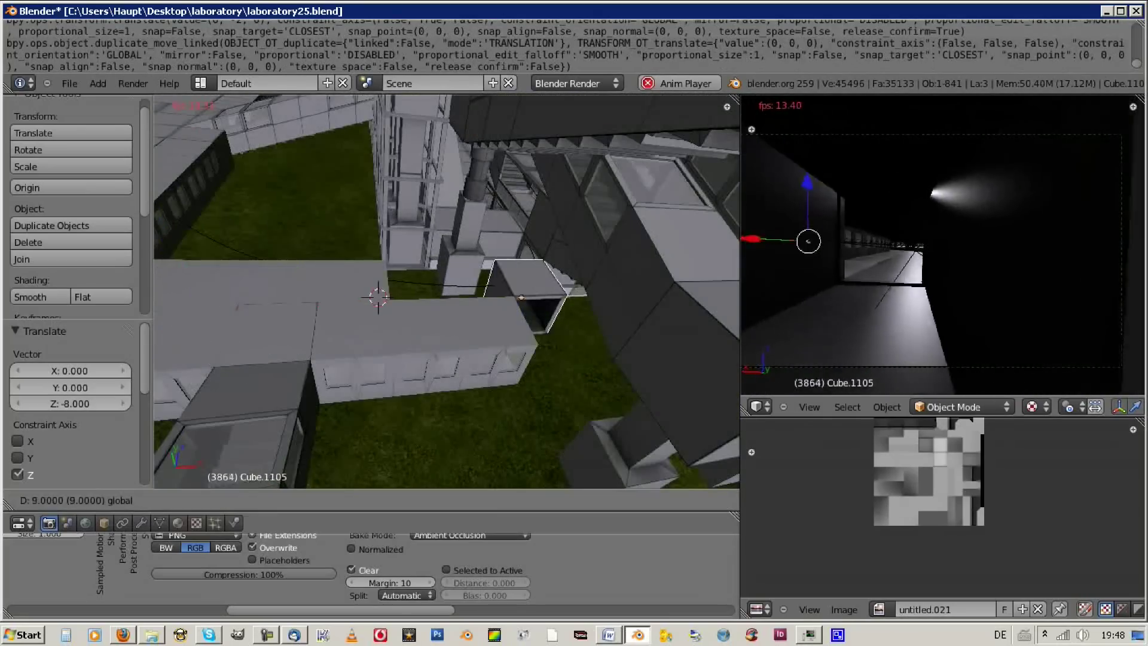
{"action": "key", "text": "Escape"}
Add a linked box copy 16 units along X and move it 4 units along Y
{"action": "key", "text": "a"}
{"action": "key", "text": "a"}
{"action": "key", "text": "alt+d"}
{"action": "type", "text": "x16"}
{"action": "key", "text": "Return"}
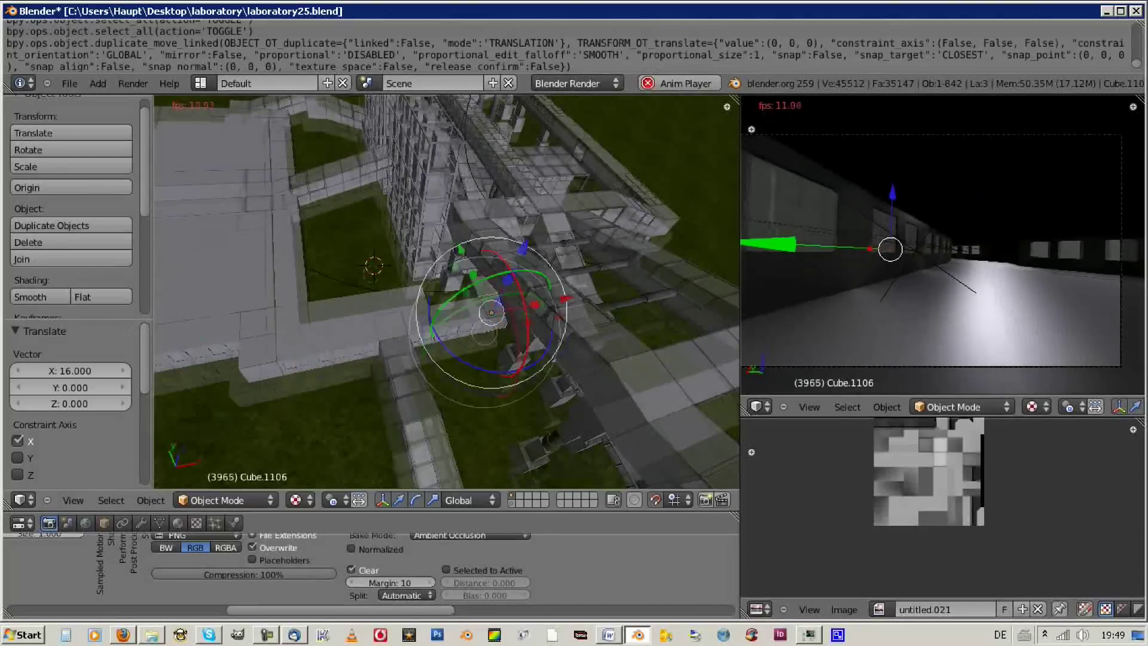
{"action": "type", "text": "gy4"}
{"action": "key", "text": "Return"}
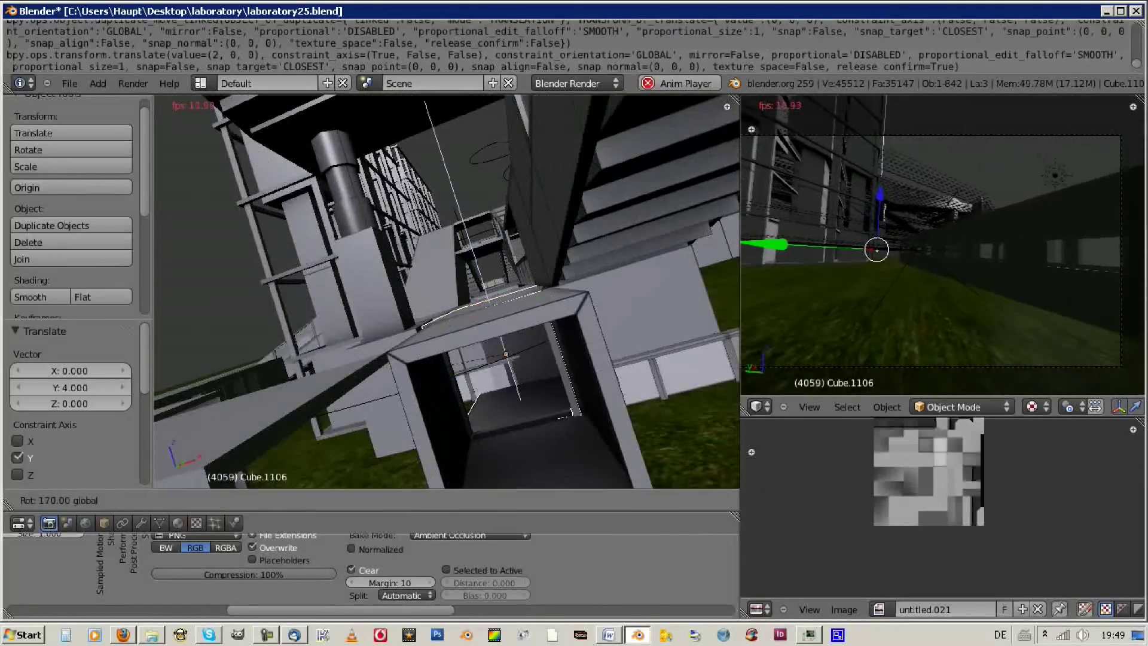
Add a linked copy 4 units back along Y, turn it -180° about Z, and inspect the complex
{"action": "key", "text": "alt+d"}
{"action": "key", "text": "Escape"}
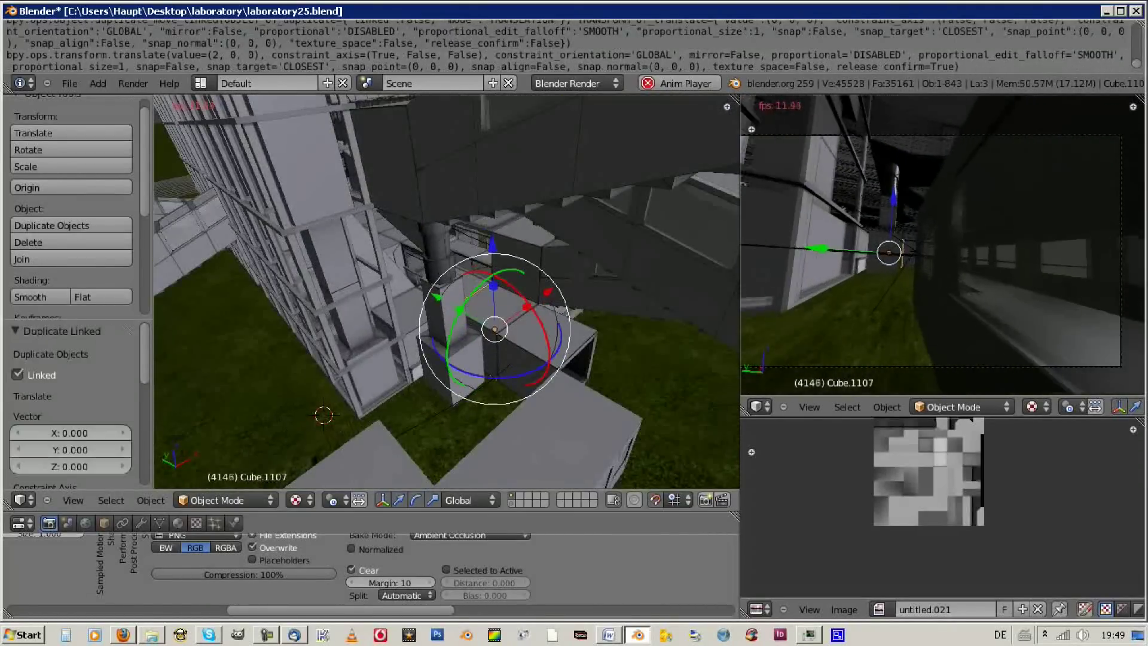
{"action": "type", "text": "gy-4"}
{"action": "key", "text": "Return"}
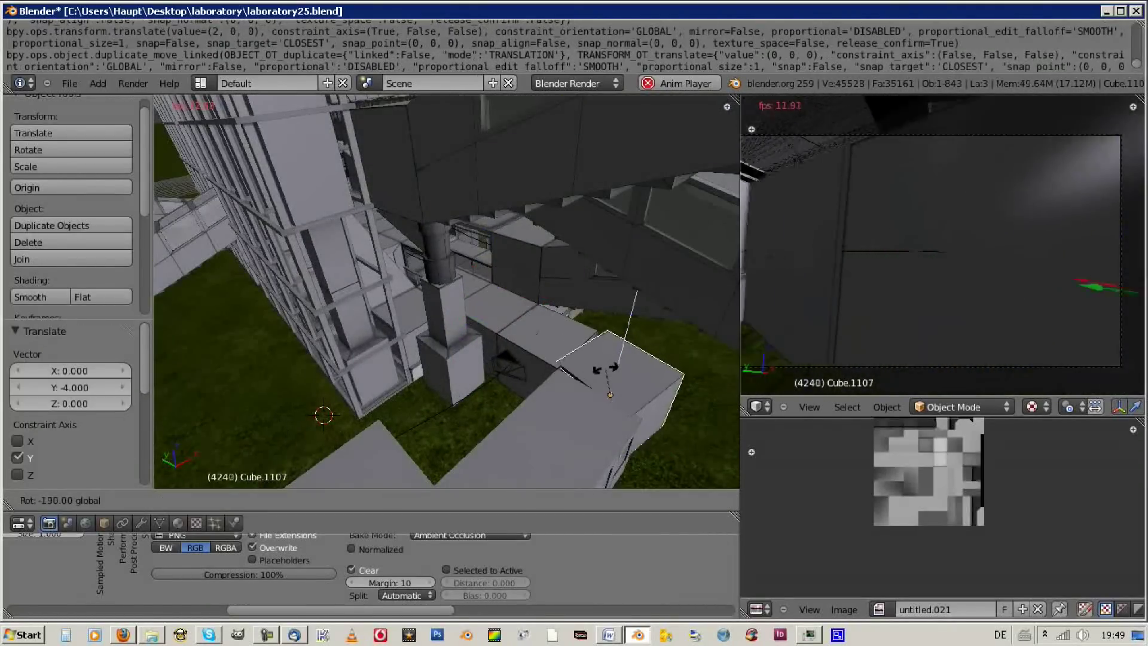
{"action": "key", "text": "Return"}
{"action": "mouse_move", "coordinate": [605, 369]}
{"action": "middle_mouse_down"}
{"action": "mouse_move", "coordinate": [478, 291]}
{"action": "mouse_move", "coordinate": [622, 311]}
{"action": "mouse_move", "coordinate": [502, 297]}
{"action": "middle_mouse_up"}
{"action": "scroll", "coordinate": [478, 291], "scroll_direction": "up", "scroll_amount": 8}
{"action": "scroll", "coordinate": [622, 310], "scroll_direction": "down", "scroll_amount": 5}
Place a linked corridor copy 6 units back along Y, shift it 2 along X, and delete a stray box
{"action": "key", "text": "alt+d"}
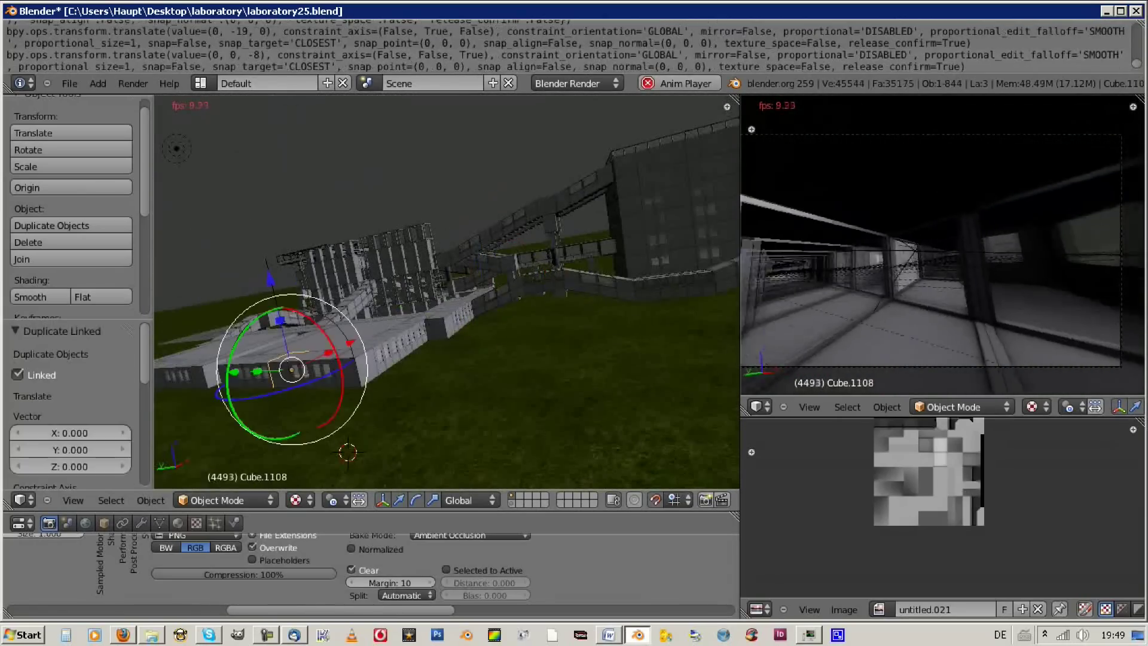
{"action": "middle_click_drag", "start_coordinate": [454, 334], "coordinate": [361, 479]}
{"action": "type", "text": "y-6"}
{"action": "key", "text": "Return"}
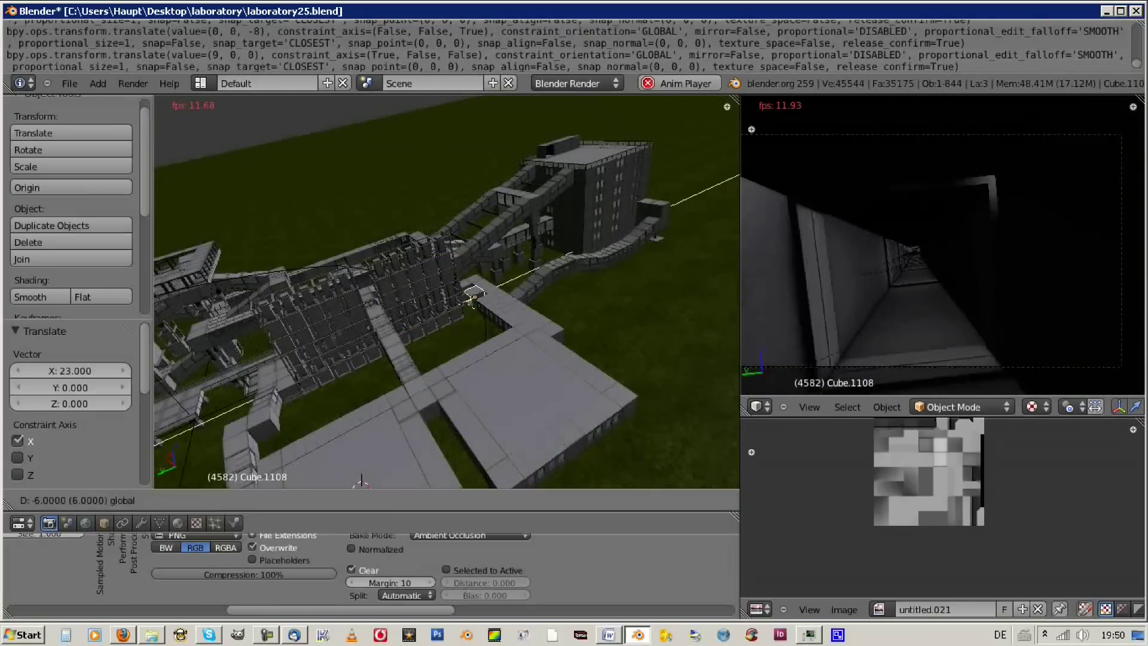
{"action": "key", "text": "KP_Decimal"}
{"action": "type", "text": "r-2"}
{"action": "key", "text": "Return"}
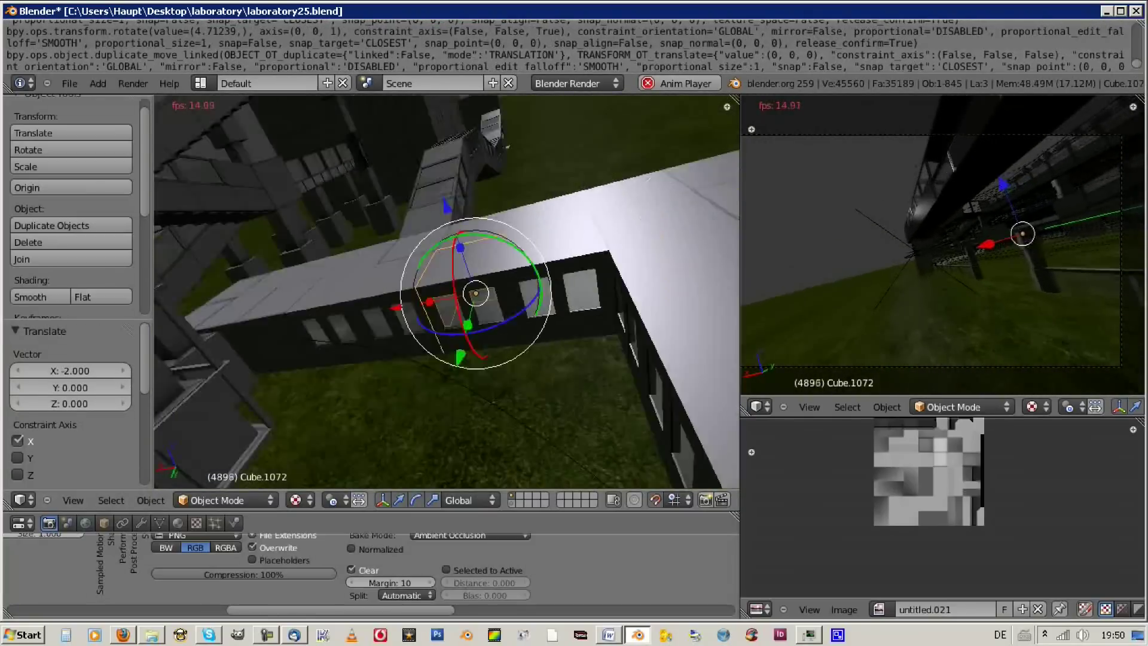
{"action": "key", "text": "Delete"}
Turn a wing piece -180° about Z and copy the pieces 2 units back along X
{"action": "key", "text": "alt+d"}
{"action": "key", "text": "Return"}
{"action": "type", "text": "rz-180"}
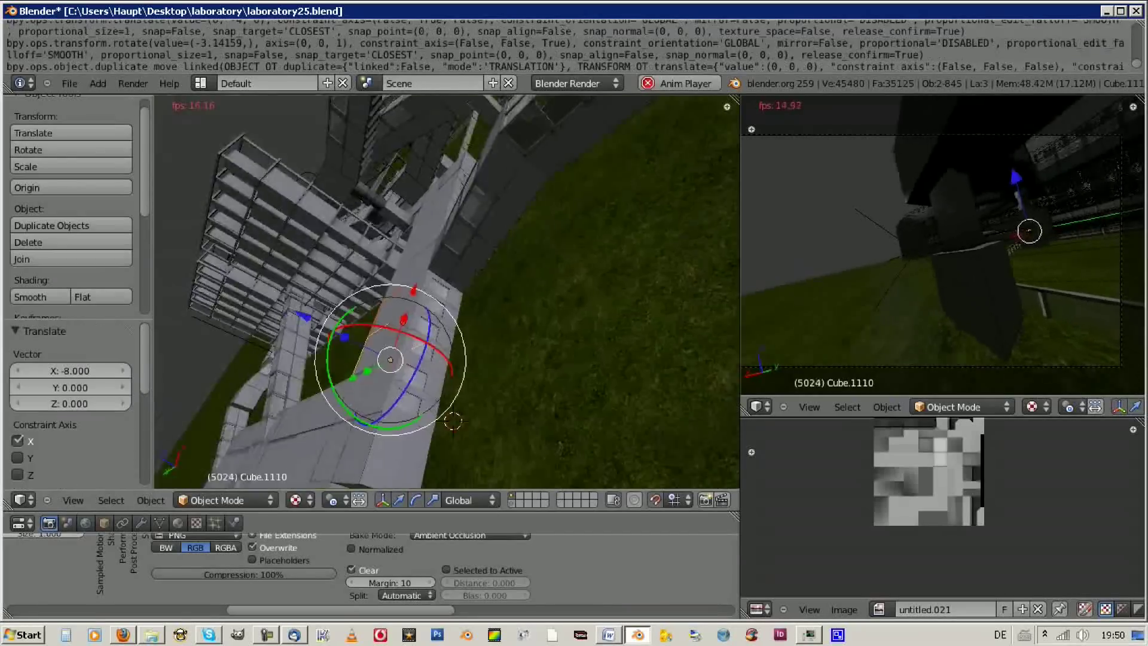
{"action": "key", "text": "Return"}
{"action": "key", "text": "shift+d"}
{"action": "type", "text": "x-2"}
{"action": "key", "text": "Return"}
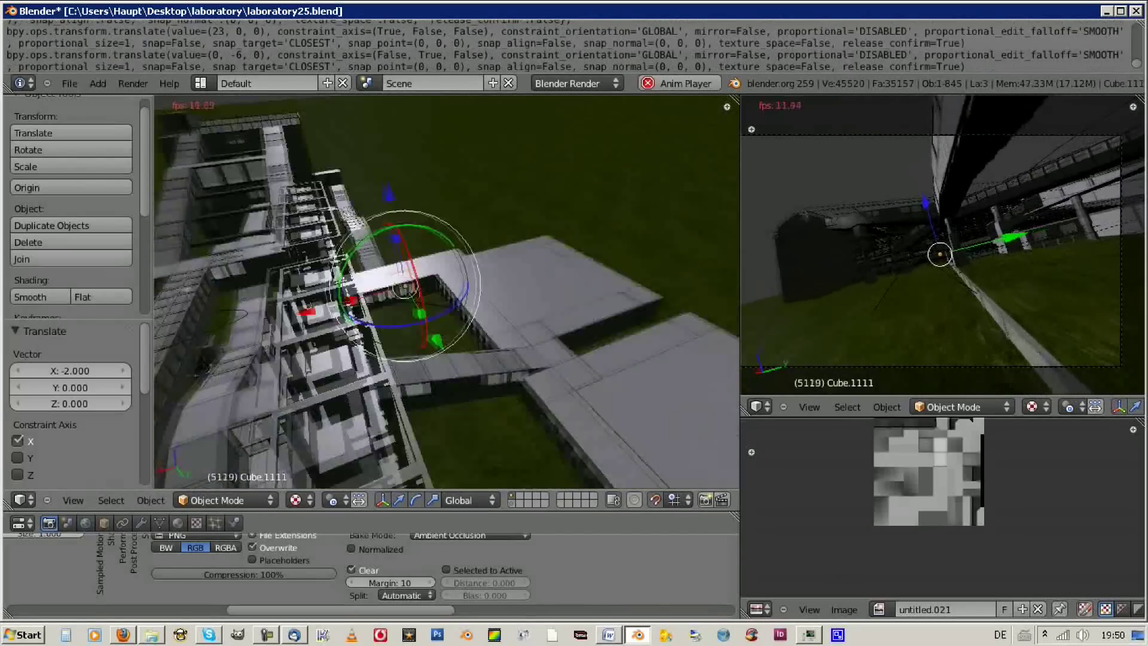
Add a linked segment 4 units along Y, move it 8 back along X, and replace extra pieces
{"action": "key", "text": "alt+d"}
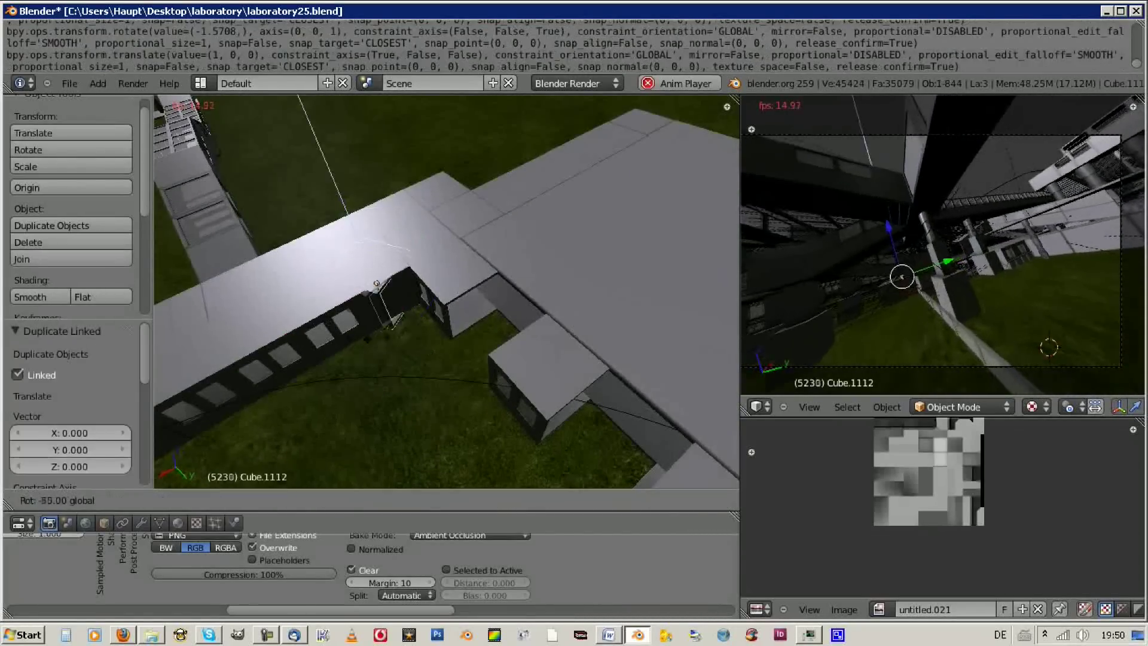
{"action": "type", "text": "y4"}
{"action": "key", "text": "Return"}
{"action": "type", "text": "gx-8"}
{"action": "key", "text": "Return"}
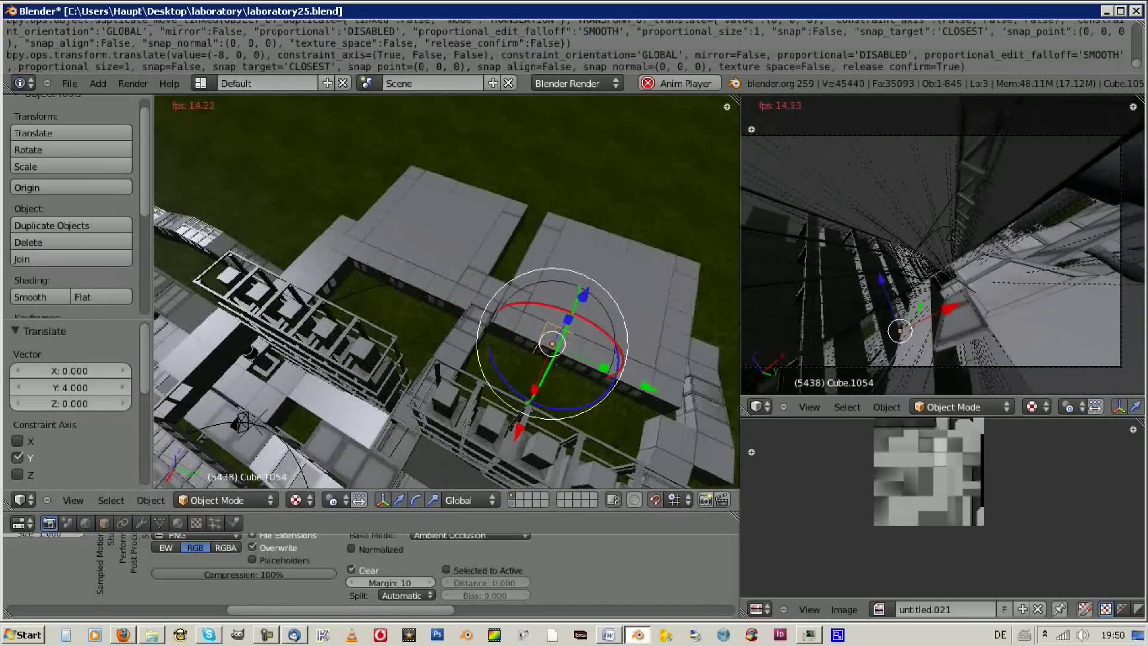
{"action": "key", "text": "Delete"}
{"action": "key", "text": "alt+d"}
{"action": "key", "text": "Escape"}
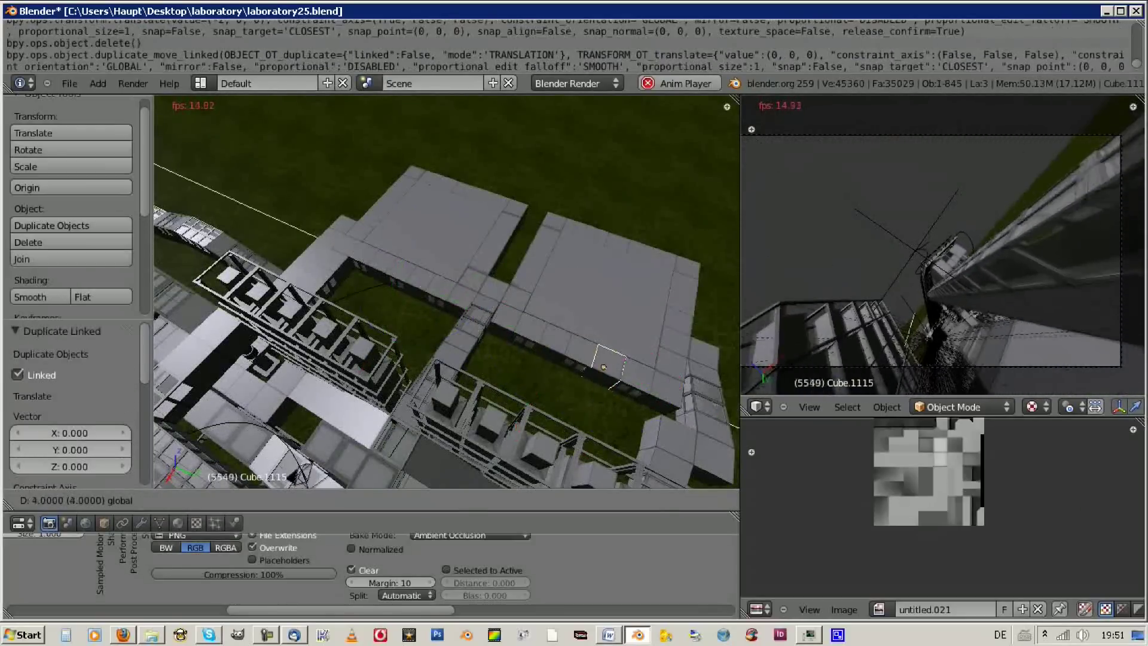
{"action": "key", "text": "Return"}
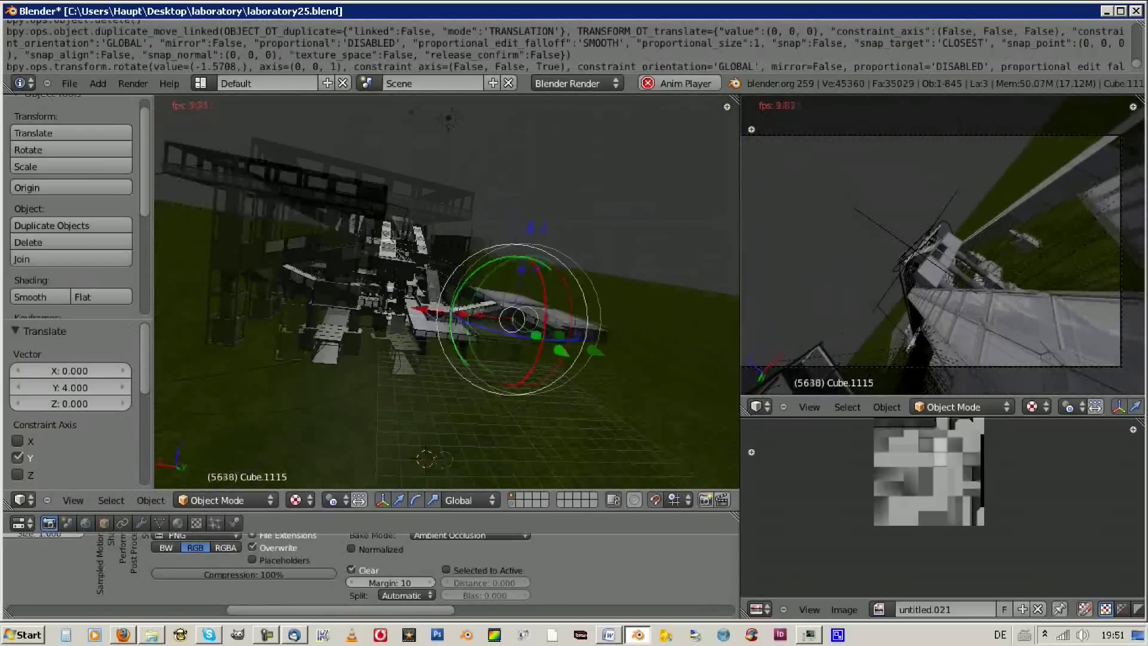
Delete a box piece and add a linked copy 25 units back along Y
{"action": "key", "text": "a"}
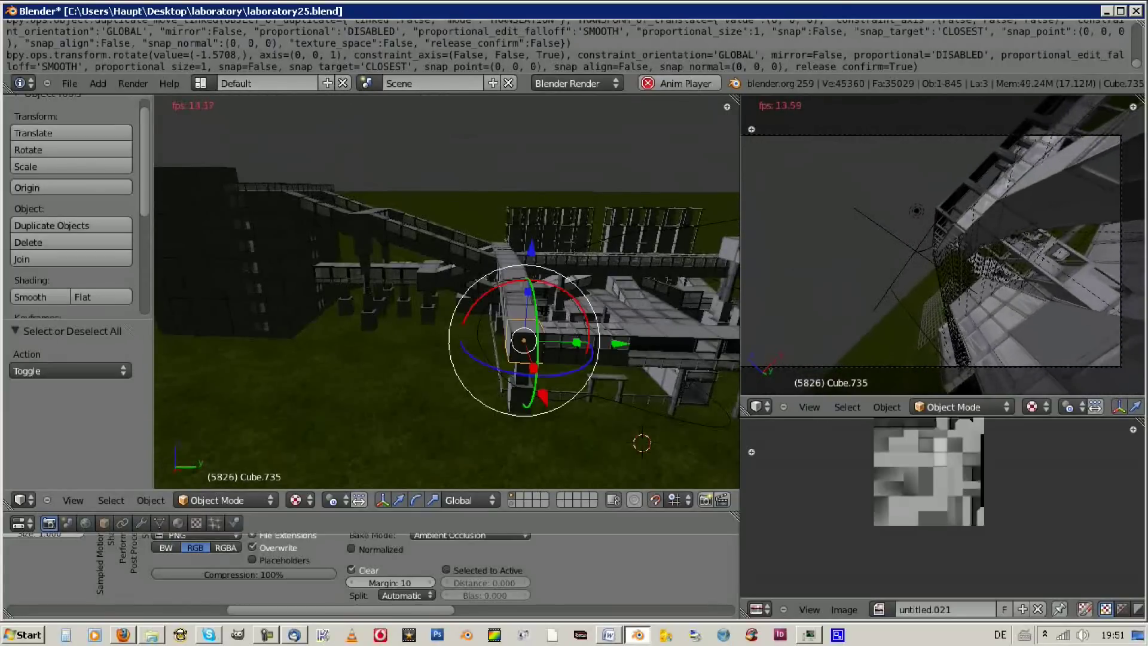
{"action": "key", "text": "x"}
{"action": "key", "text": "Return"}
{"action": "key", "text": "alt+d"}
{"action": "type", "text": "y-25"}
{"action": "key", "text": "Return"}
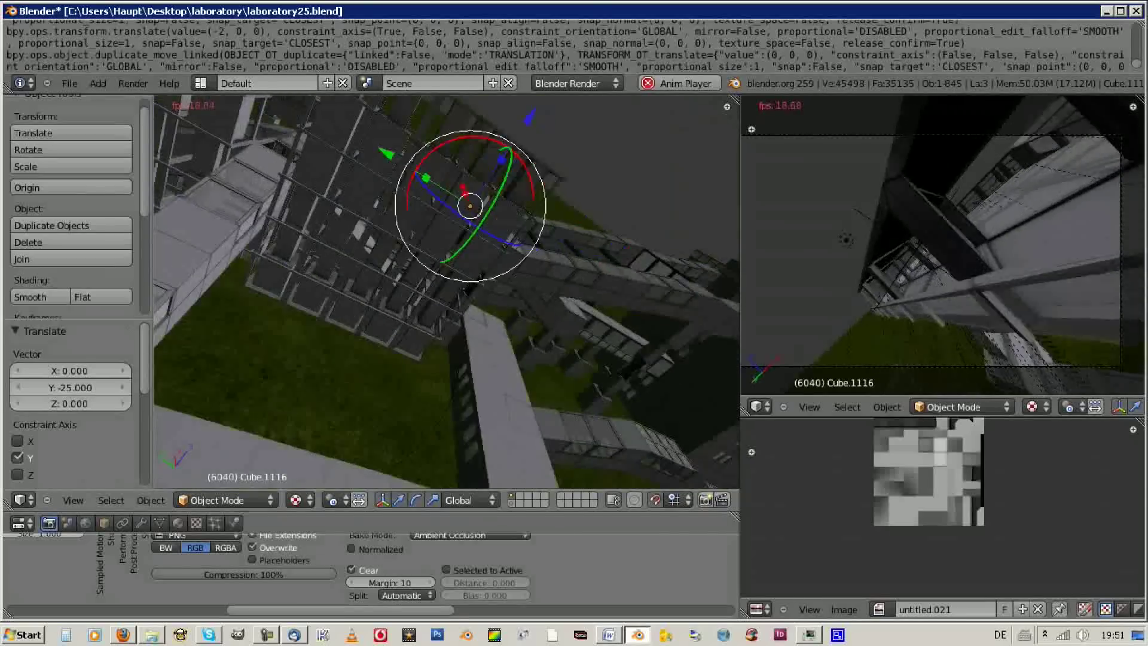
Add a linked corridor block shifted 2 units back along X
{"action": "key", "text": "alt+d"}
{"action": "key", "text": "Return"}
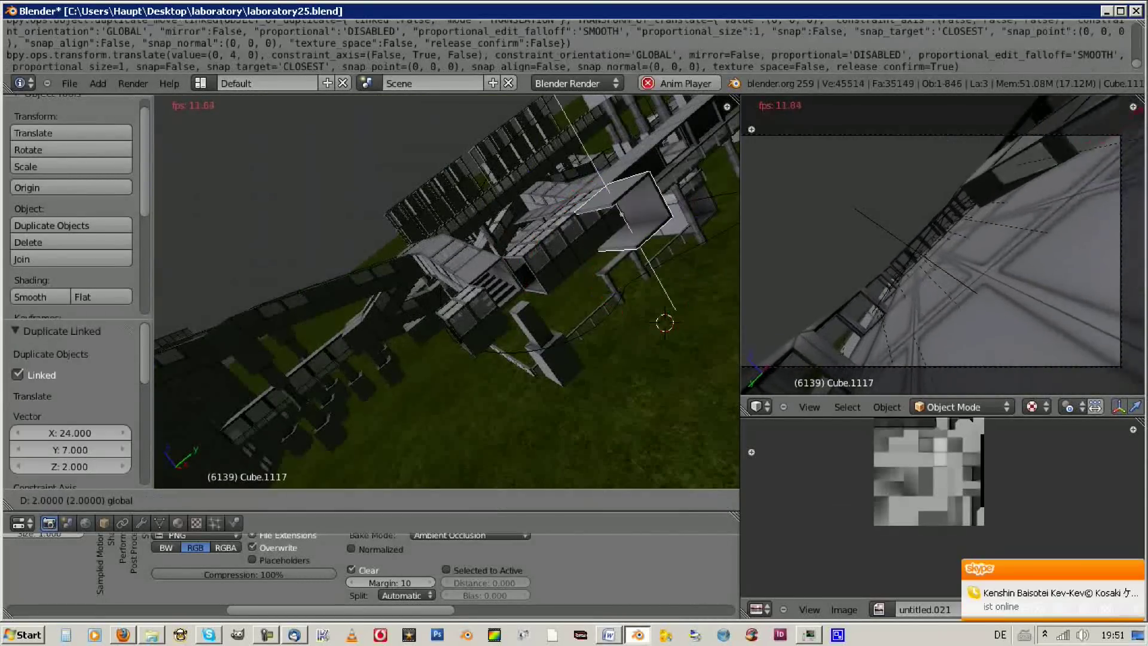
{"action": "type", "text": "gx-2"}
{"action": "key", "text": "Return"}
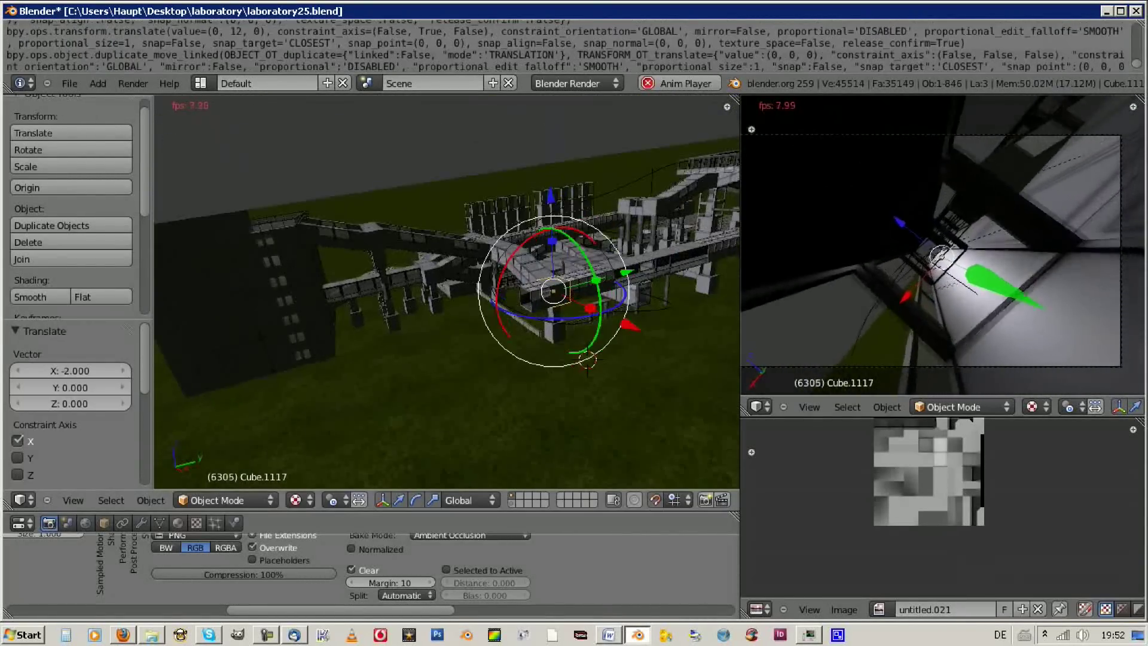
Add a linked segment 3 units back along Y and raised 2 units
{"action": "key", "text": "alt+d"}
{"action": "key", "text": "Return"}
{"action": "type", "text": "gy-3"}
{"action": "key", "text": "Return"}
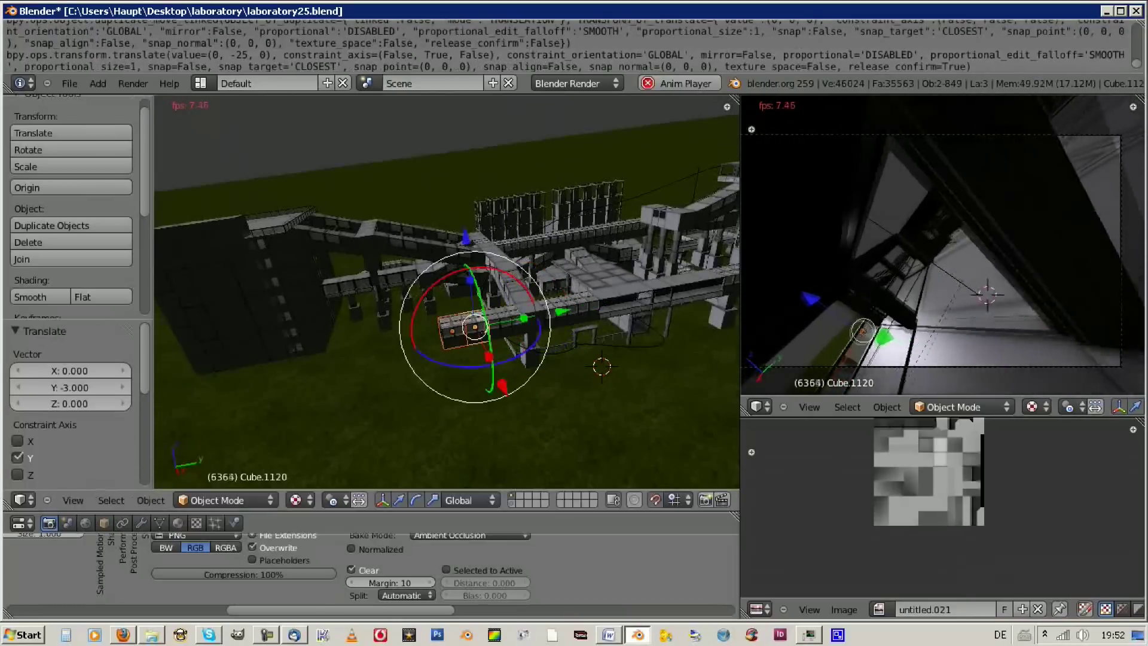
{"action": "type", "text": "gz2"}
{"action": "key", "text": "Return"}
Add a linked copy turned -90° about Z, delete it, then undo the deletion
{"action": "key", "text": "alt+d"}
{"action": "key", "text": "Return"}
{"action": "key", "text": "Return"}
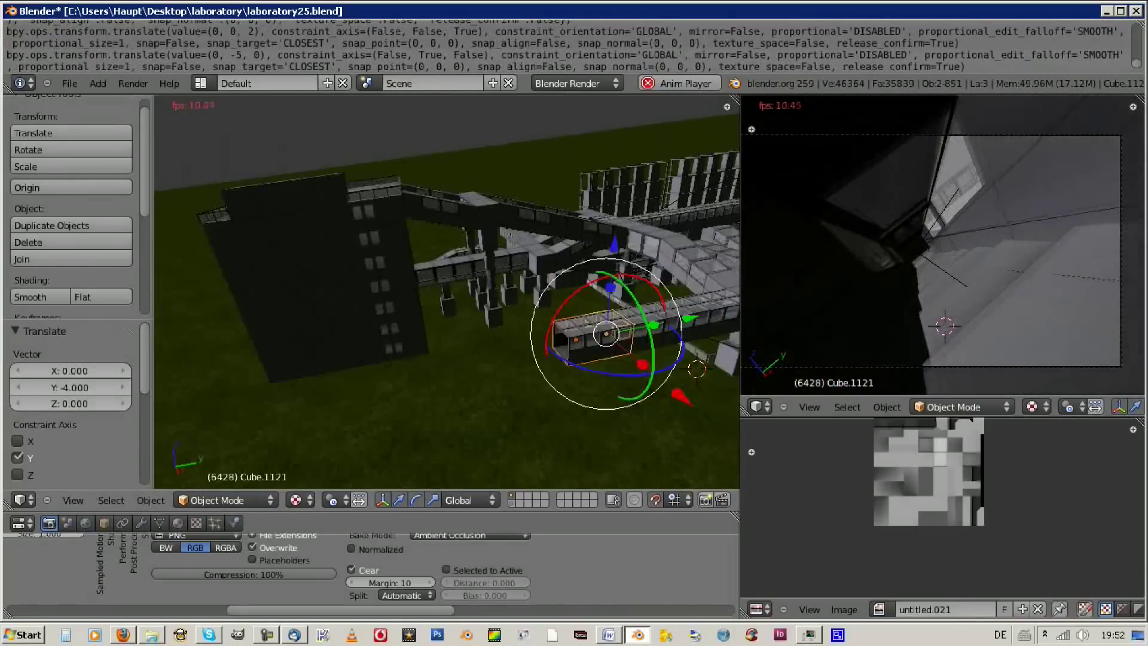
{"action": "type", "text": "rz-90"}
{"action": "key", "text": "Return"}
{"action": "key", "text": "Delete"}
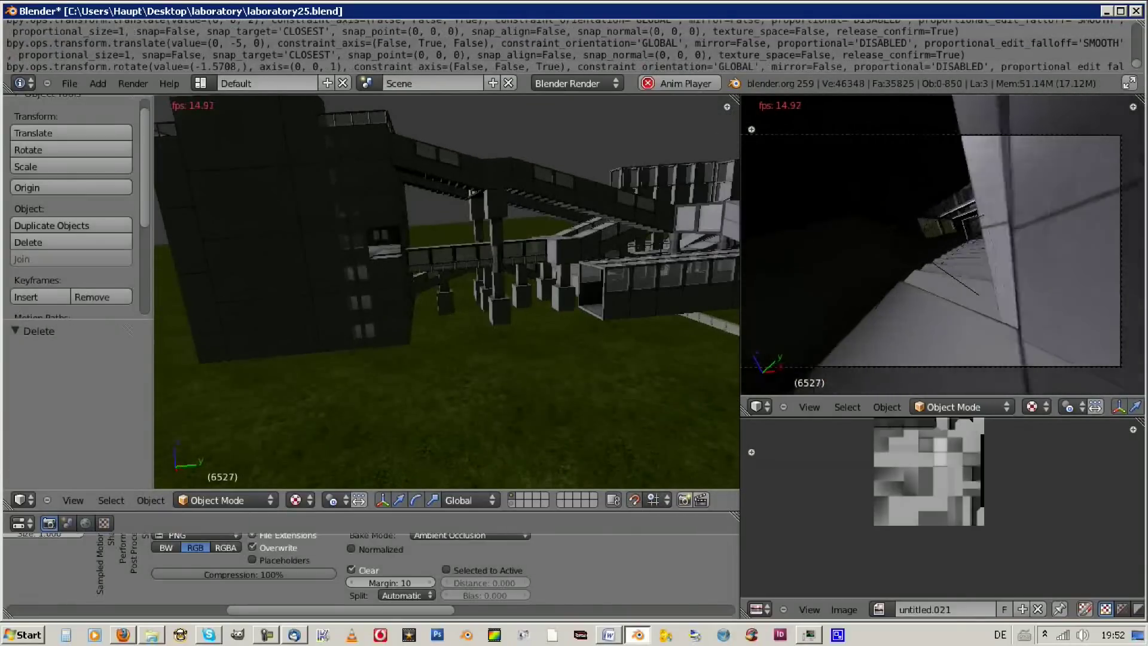
{"action": "key", "text": "ctrl+z"}
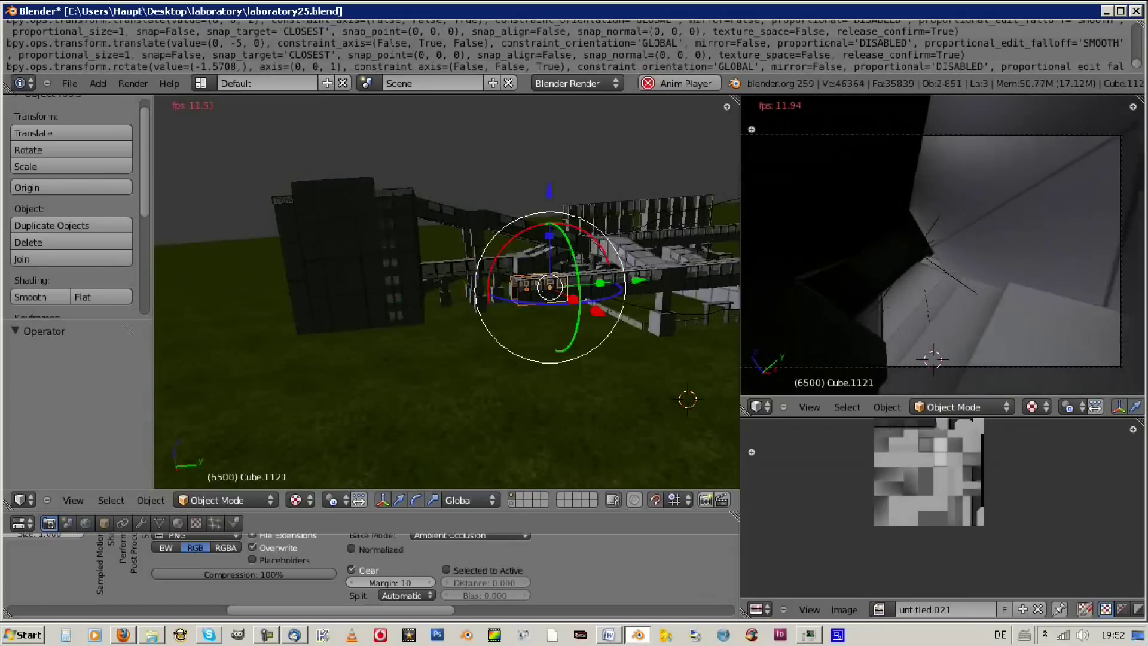
Add a linked segment 6 units back along Y, nudge it 1 along X, then delete selected segments
{"action": "key", "text": "alt+d"}
{"action": "type", "text": "y-6"}
{"action": "key", "text": "Return"}
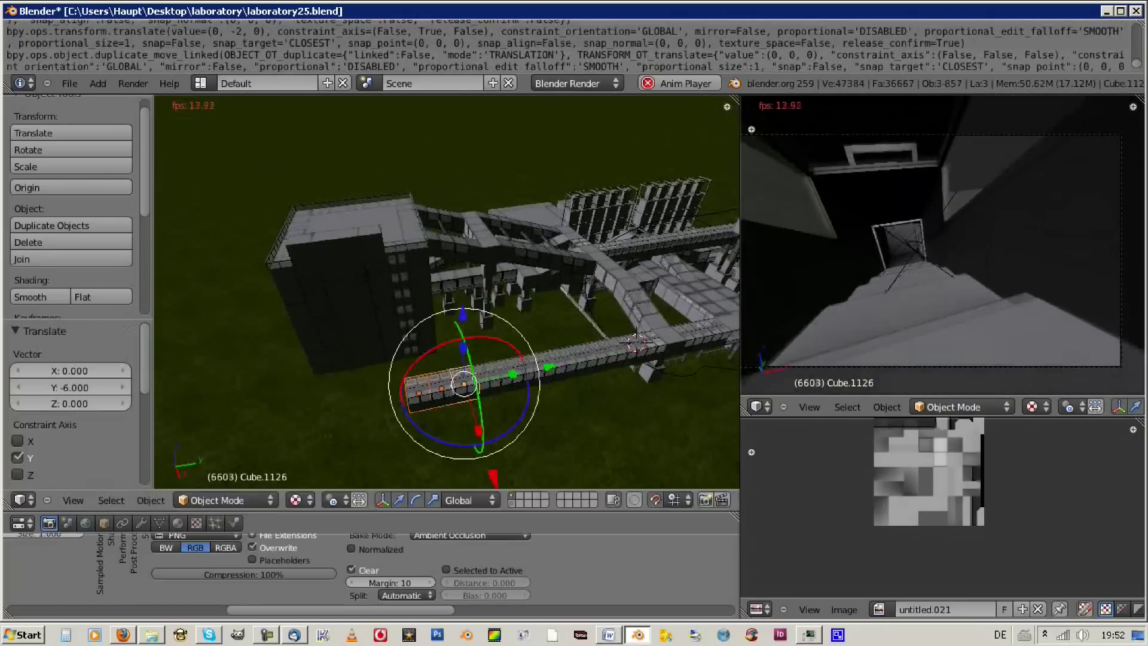
{"action": "type", "text": "gx1"}
{"action": "key", "text": "Return"}
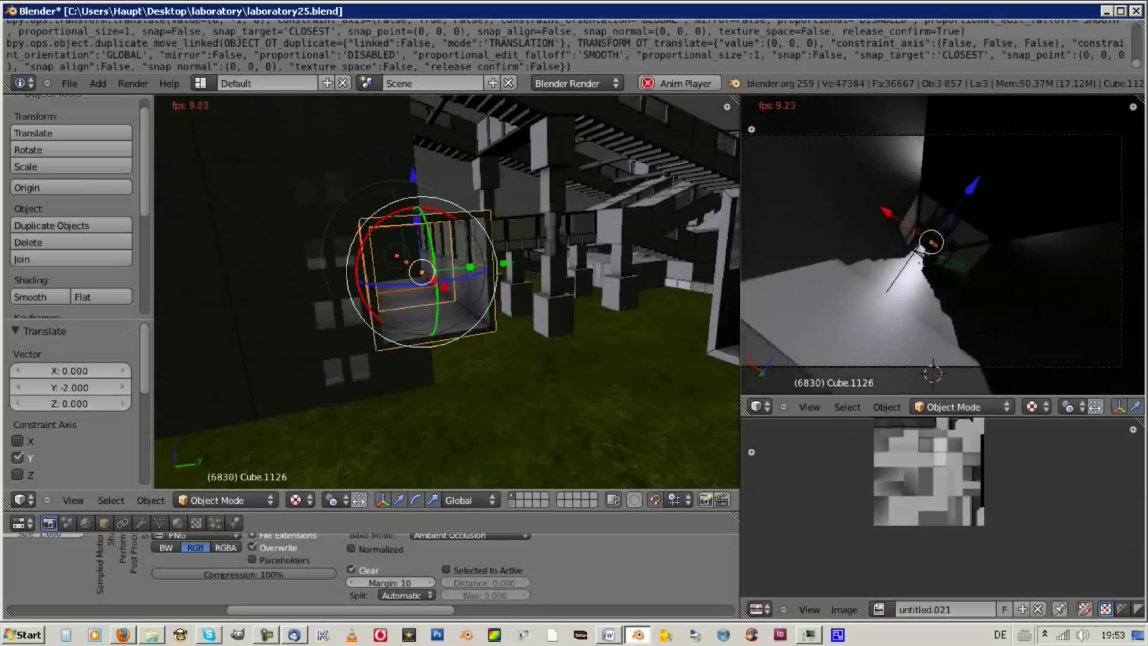
{"action": "key", "text": "Delete"}
Copy the corridor block beside the tower as a linked duplicate 2 units back along X
{"action": "right_click", "coordinate": [191, 329]}
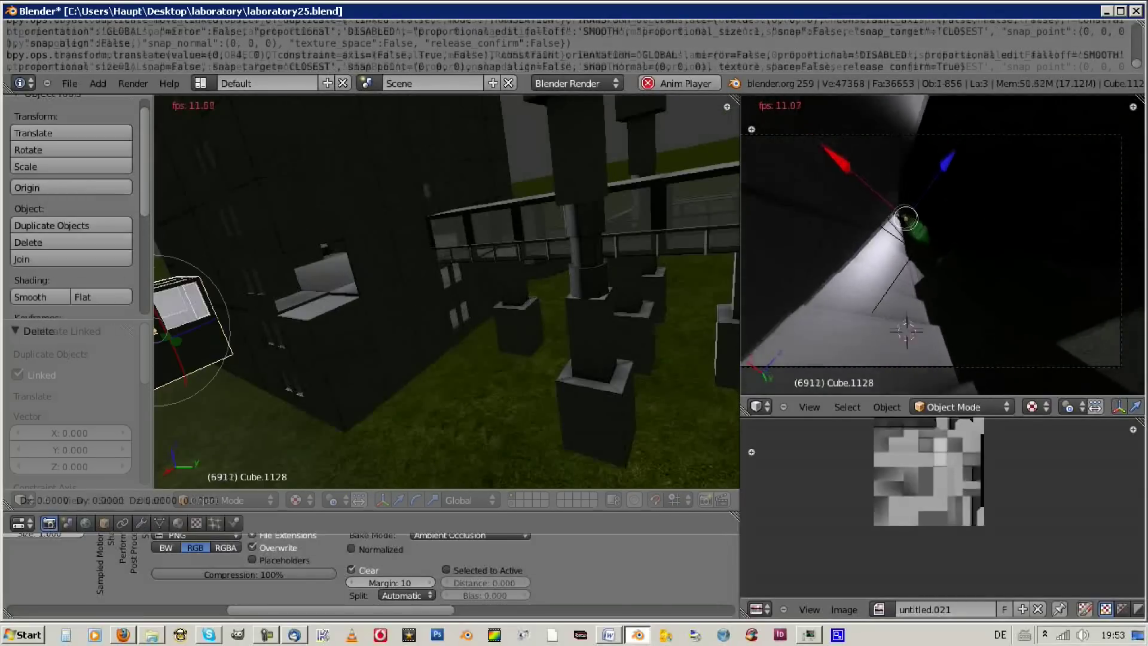
{"action": "key", "text": "alt+d"}
{"action": "key", "text": "Escape"}
{"action": "type", "text": "gx-2"}
{"action": "key", "text": "Return"}
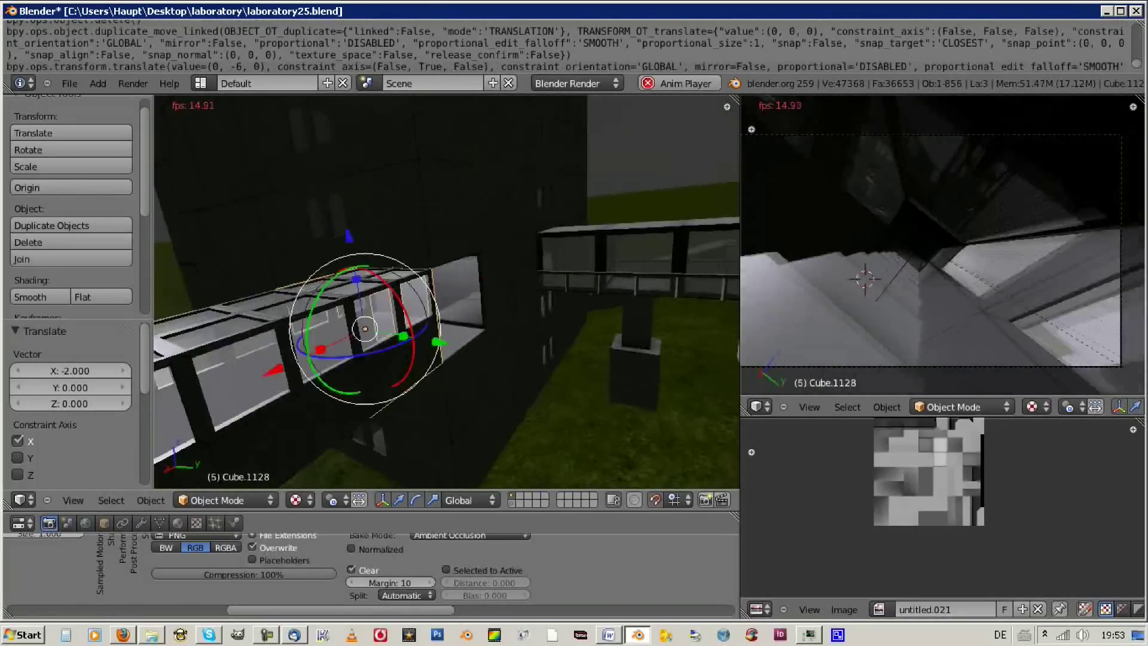
Add a linked block 4 units along X and another turned -90° about Z
{"action": "key", "text": "alt+d"}
{"action": "type", "text": "x4"}
{"action": "key", "text": "Return"}
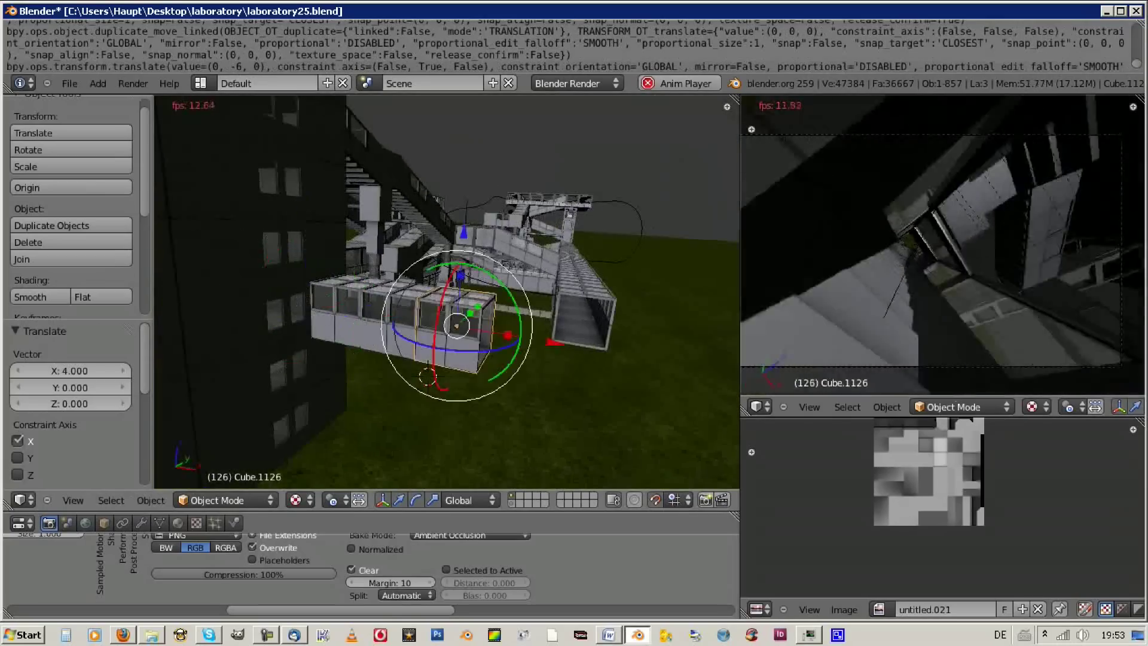
{"action": "key", "text": "alt+d"}
{"action": "type", "text": "rz-90"}
{"action": "key", "text": "Return"}
Move a block -5 along X, add a copy 2 back along Y, and delete an unwanted copy
{"action": "type", "text": "gx-5"}
{"action": "key", "text": "alt+d"}
{"action": "type", "text": "gy-2"}
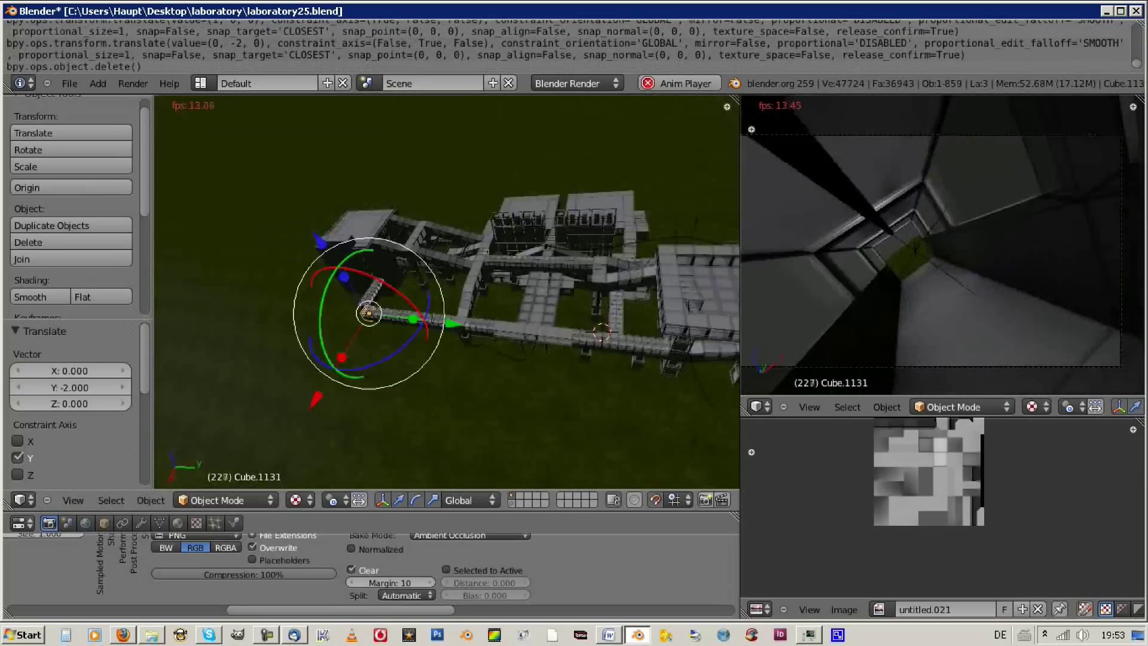
{"action": "key", "text": "Return"}
{"action": "key", "text": "Delete"}
Add a linked segment 2 back along X, then move it -13 X, -22 Y, and 4 further
{"action": "key", "text": "alt+d"}
{"action": "type", "text": "gx-2"}
{"action": "key", "text": "Return"}
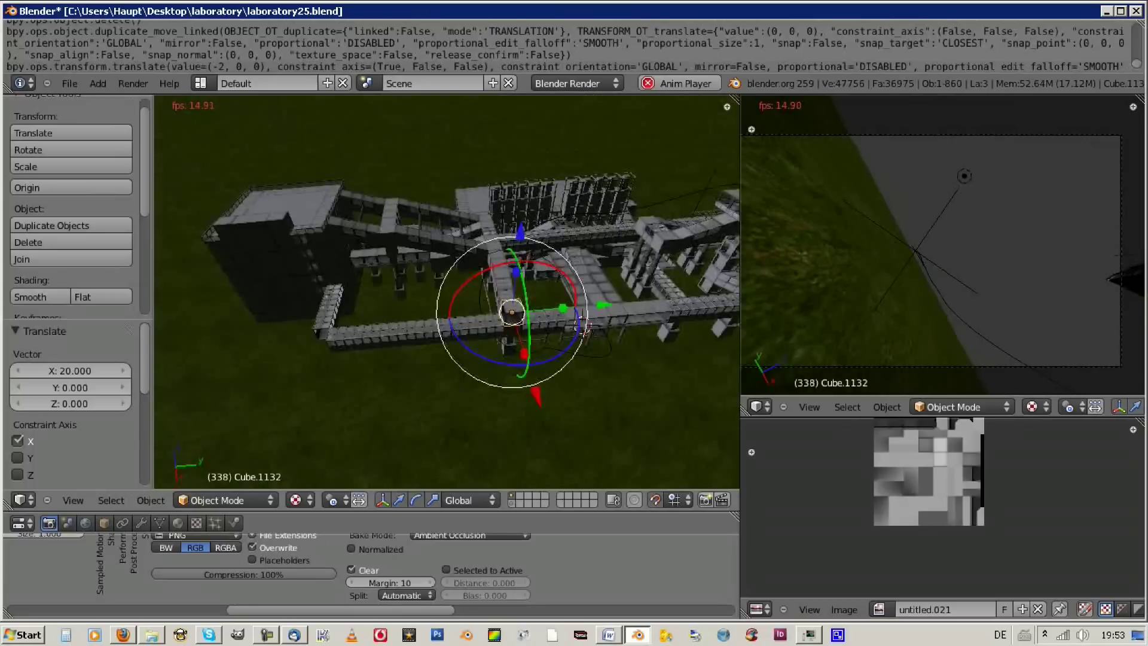
{"action": "type", "text": "gx-13y-22"}
{"action": "key", "text": "Return"}
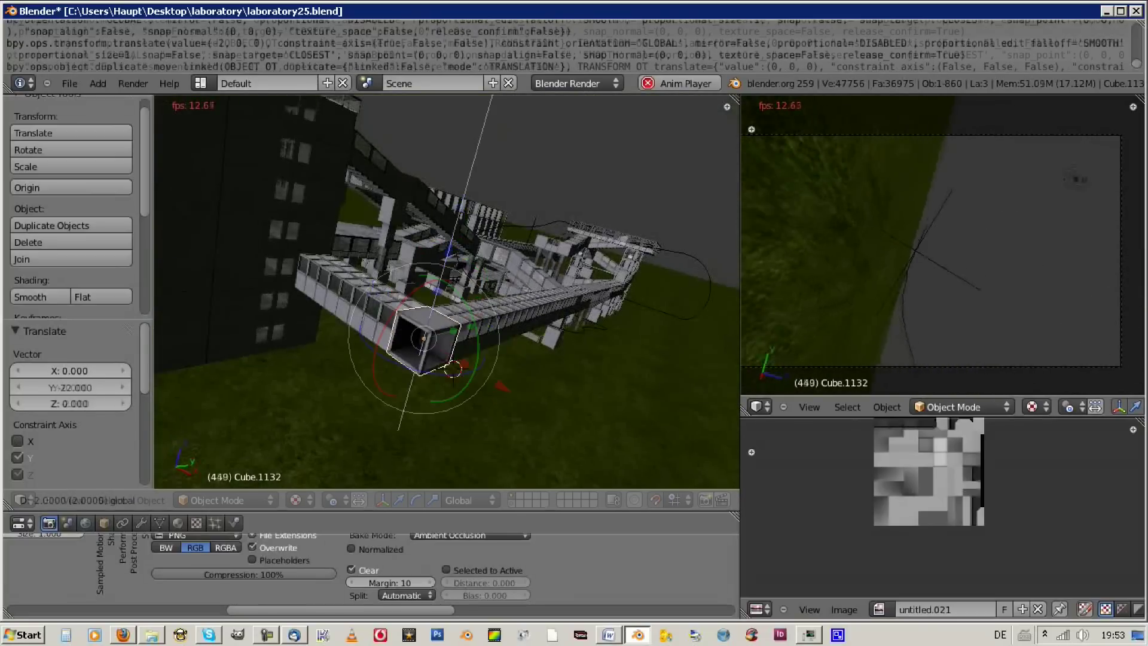
{"action": "type", "text": "4"}
{"action": "key", "text": "Return"}
Turn the copy -180° about Z, undo the pending move, and delete six selected blocks
{"action": "type", "text": "rz-180"}
{"action": "key", "text": "Return"}
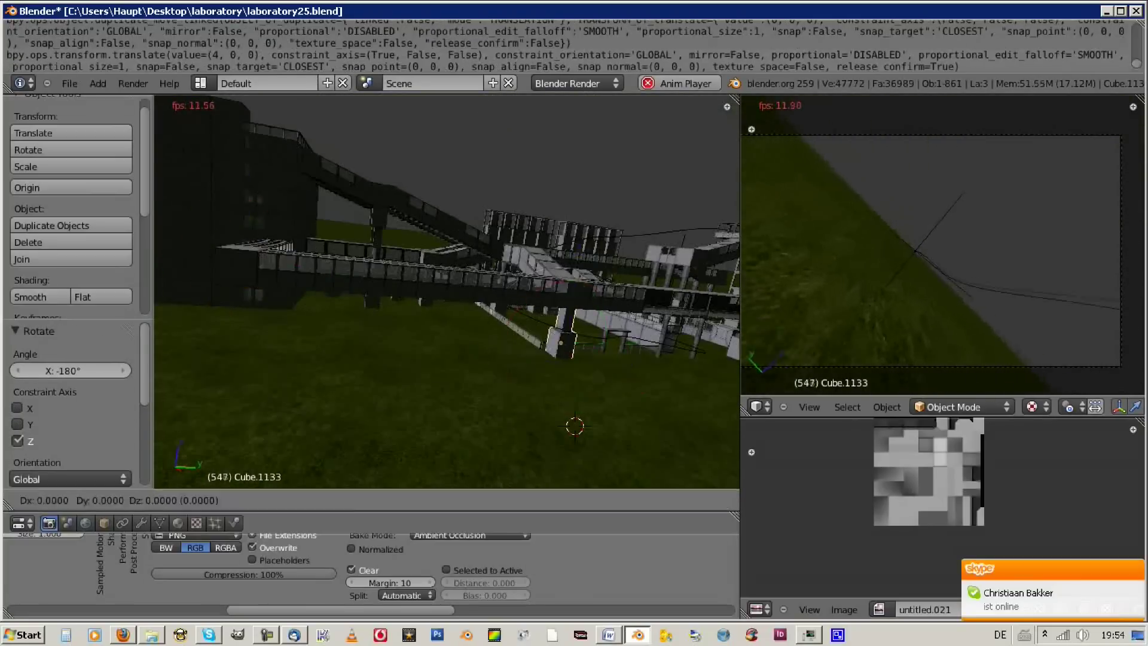
{"action": "key", "text": "Escape"}
{"action": "key", "text": "ctrl+z"}
{"action": "key", "text": "ctrl+z"}
{"action": "key", "text": "ctrl+z"}
{"action": "key", "text": "ctrl+z"}
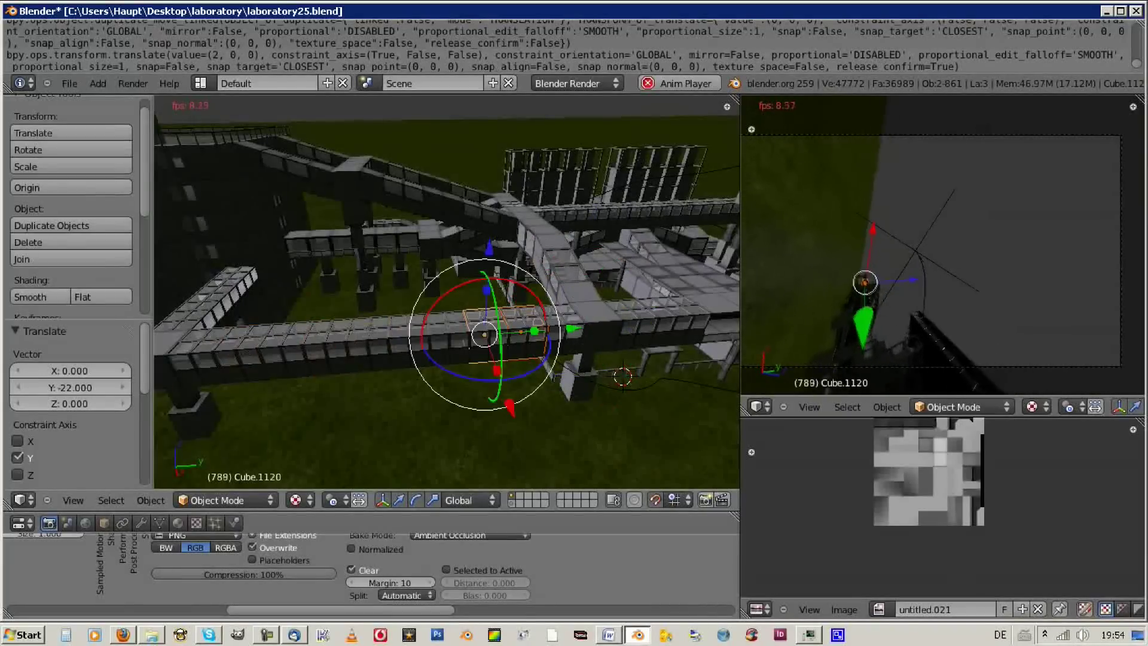
{"action": "key", "text": "x"}
{"action": "key", "text": "Return"}
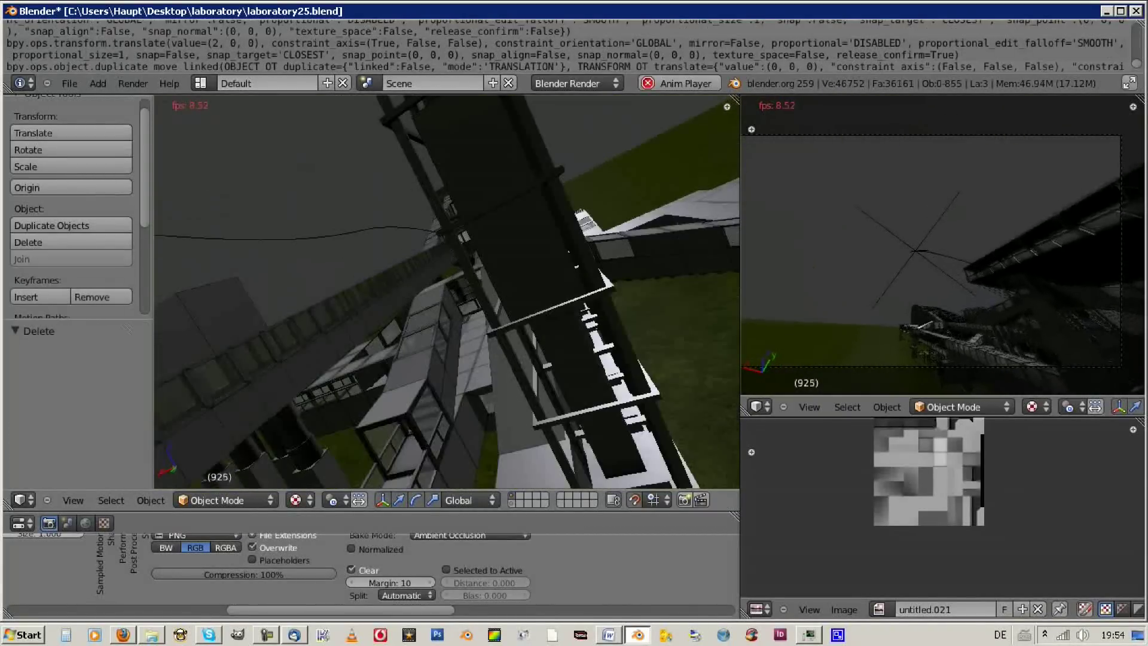
Add a linked block 2 back along Y, raise it 3 units, and turn it 180° about Z
{"action": "key", "text": "alt+d"}
{"action": "type", "text": "y-2"}
{"action": "key", "text": "Return"}
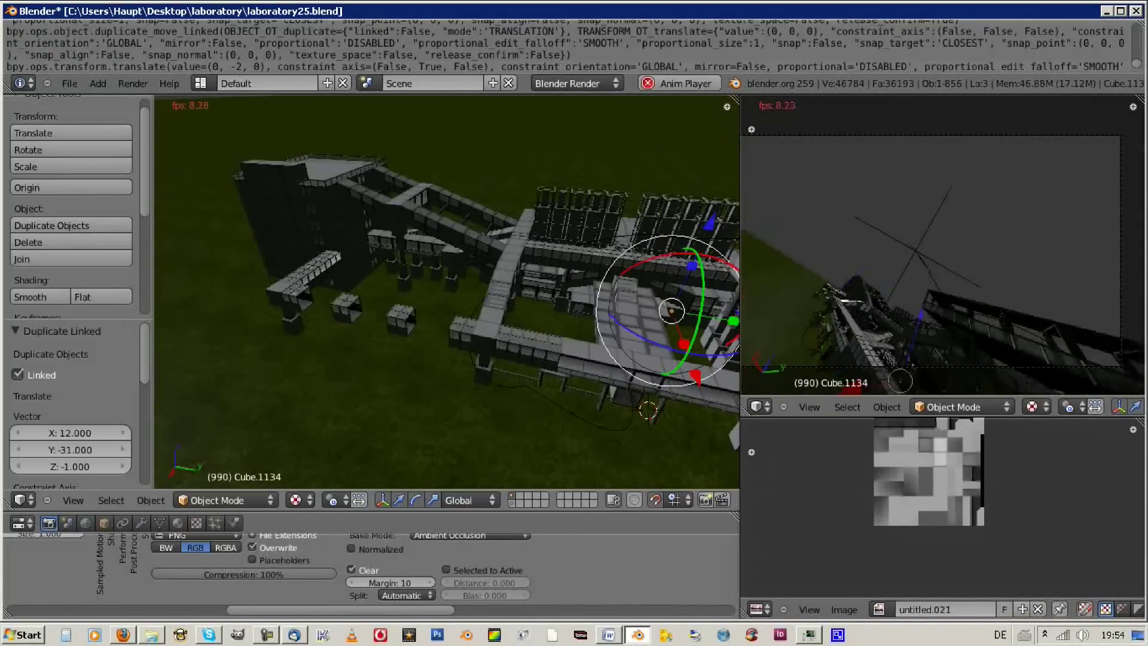
{"action": "type", "text": "gz"}
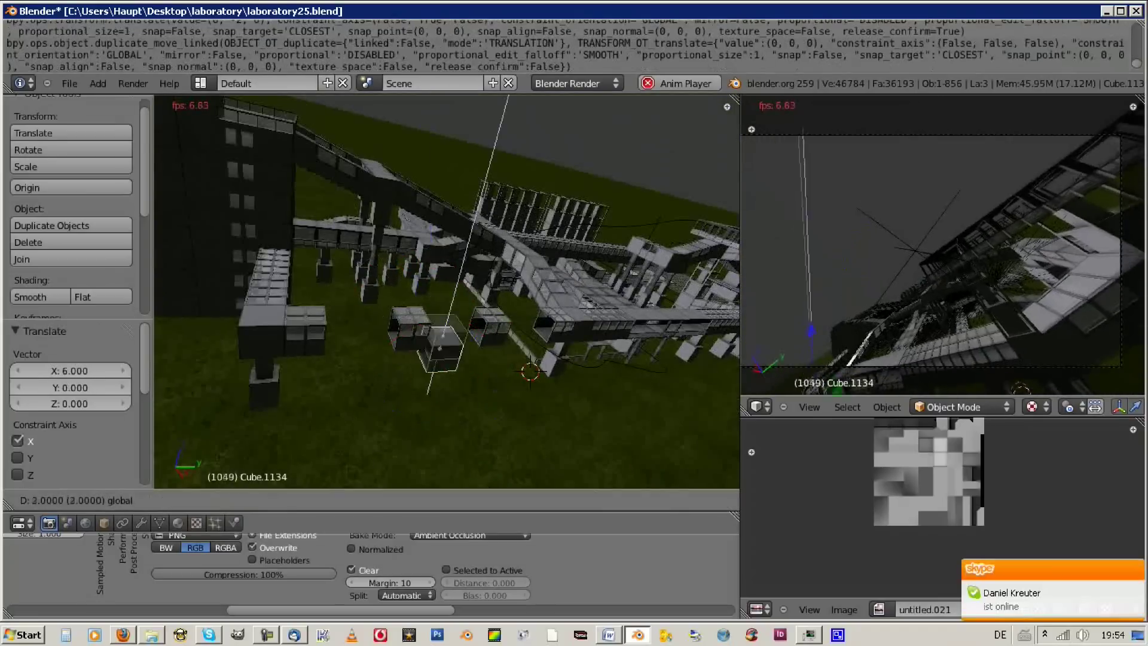
{"action": "type", "text": "3"}
{"action": "key", "text": "Return"}
{"action": "type", "text": "rz180"}
{"action": "key", "text": "Return"}
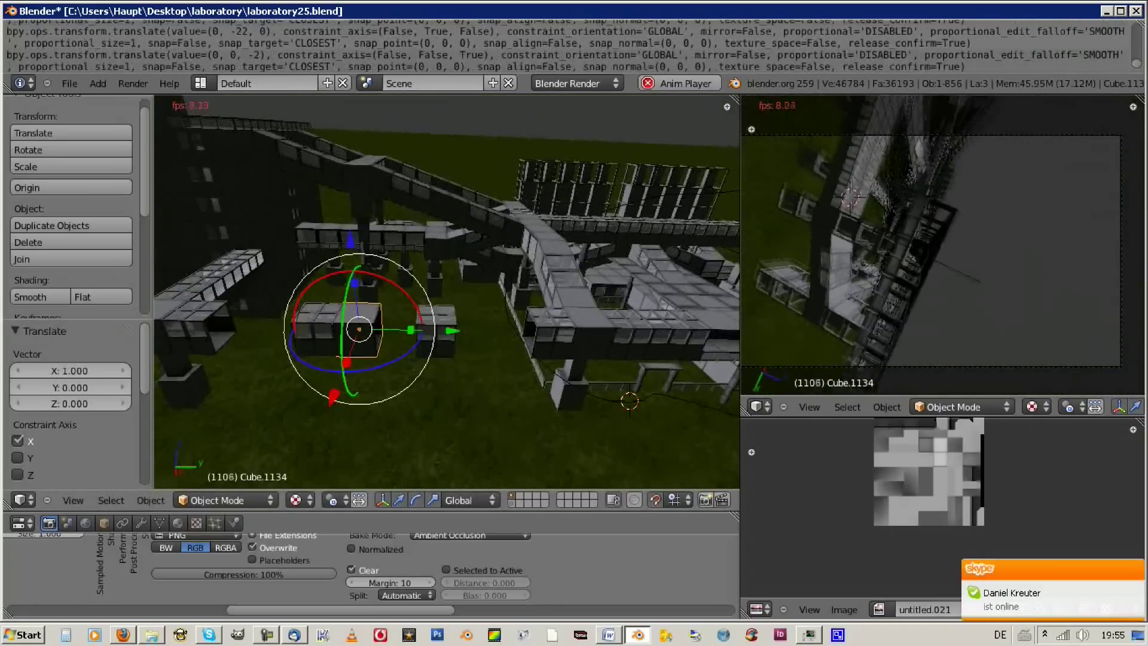
Extend the bridge with linked blocks shifted 2 back along X and 2 back along Y
{"action": "key", "text": "alt+d"}
{"action": "type", "text": "x-2"}
{"action": "key", "text": "Return"}
{"action": "key", "text": "alt+d"}
{"action": "key", "text": "alt+d"}
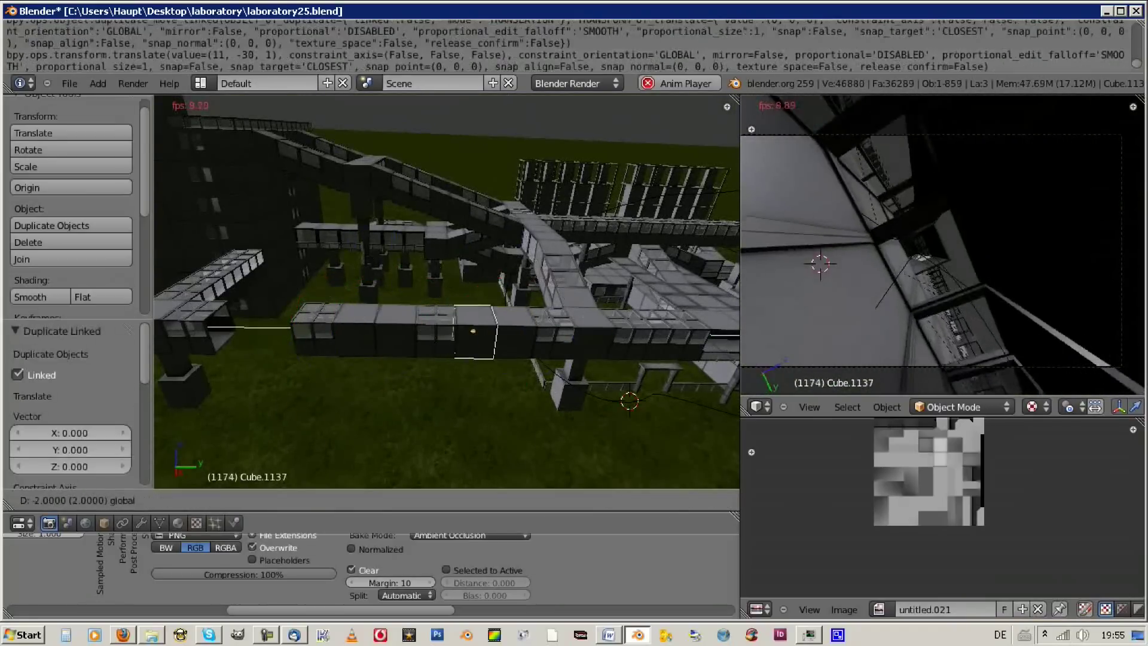
{"action": "key", "text": "alt+d"}
{"action": "key", "text": "Escape"}
{"action": "key", "text": "alt+d"}
{"action": "key", "text": "Escape"}
{"action": "type", "text": "gy-2"}
{"action": "key", "text": "Return"}
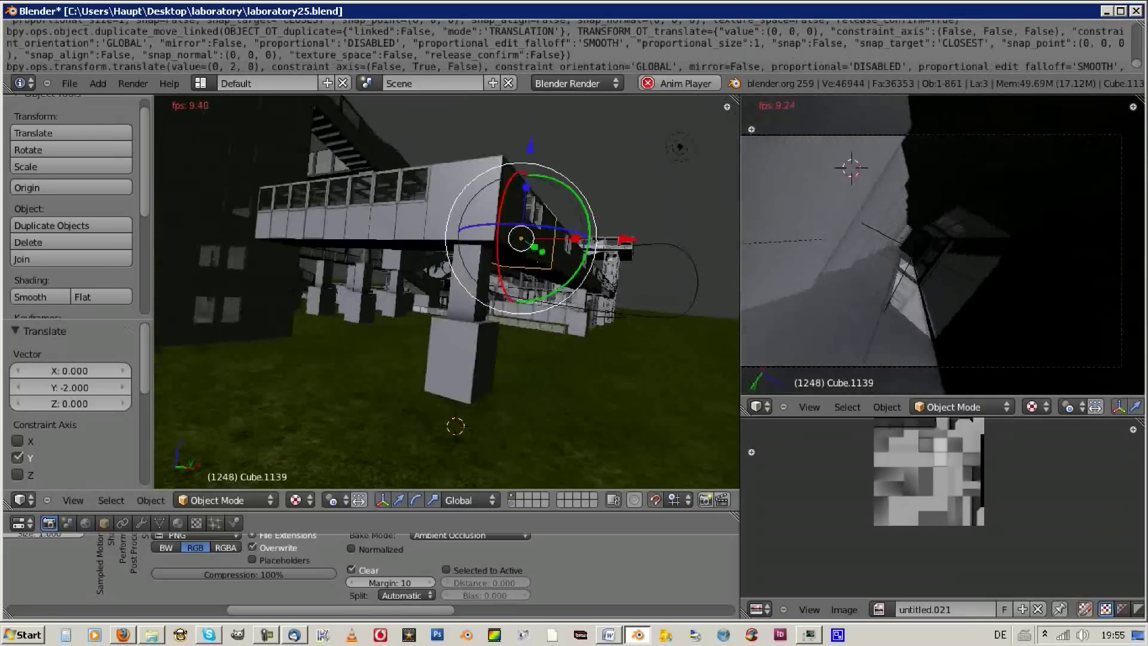
Add more linked copies of the support block, cancelling unwanted transforms
{"action": "key", "text": "alt+d"}
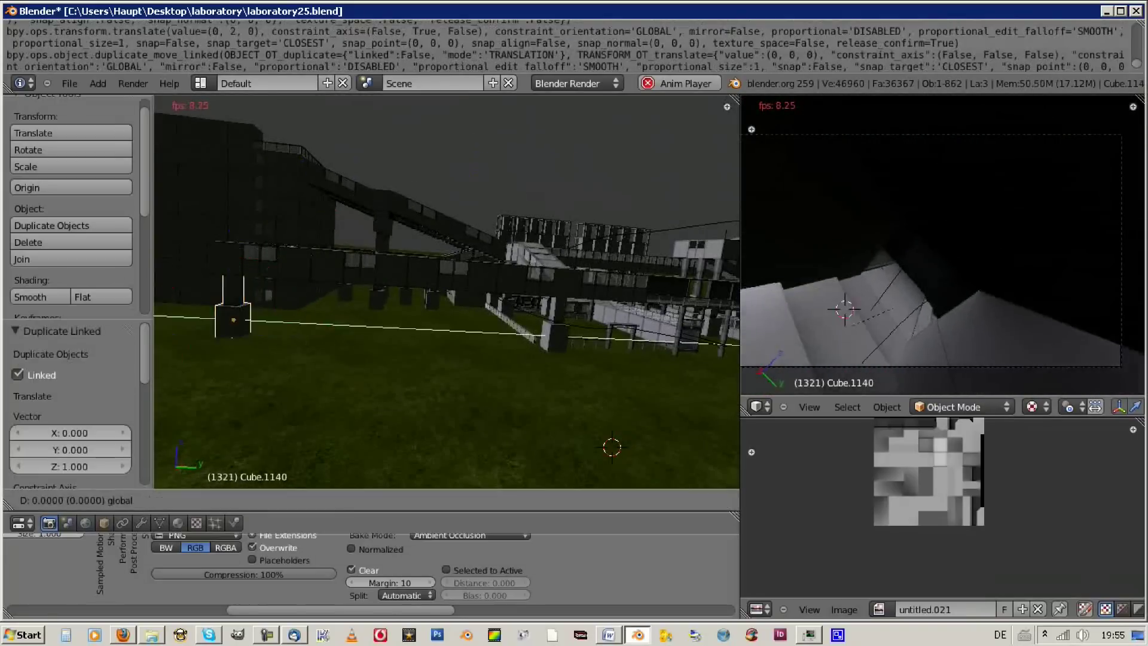
{"action": "key", "text": "alt+d"}
{"action": "key", "text": "Escape"}
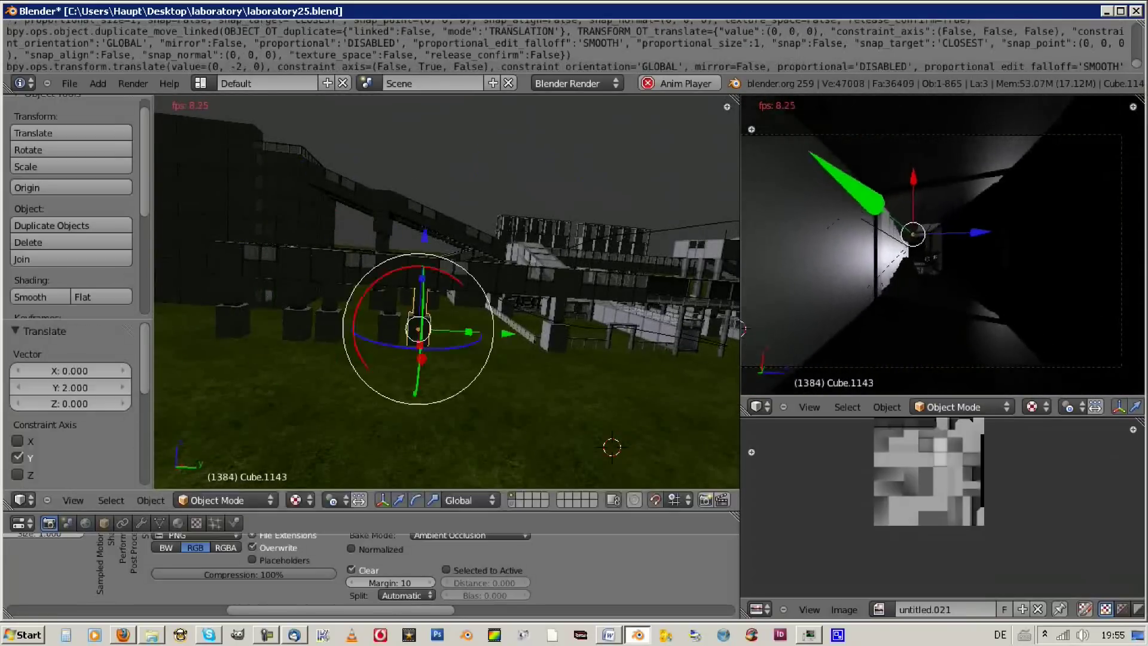
{"action": "key", "text": "alt+d"}
{"action": "type", "text": "4"}
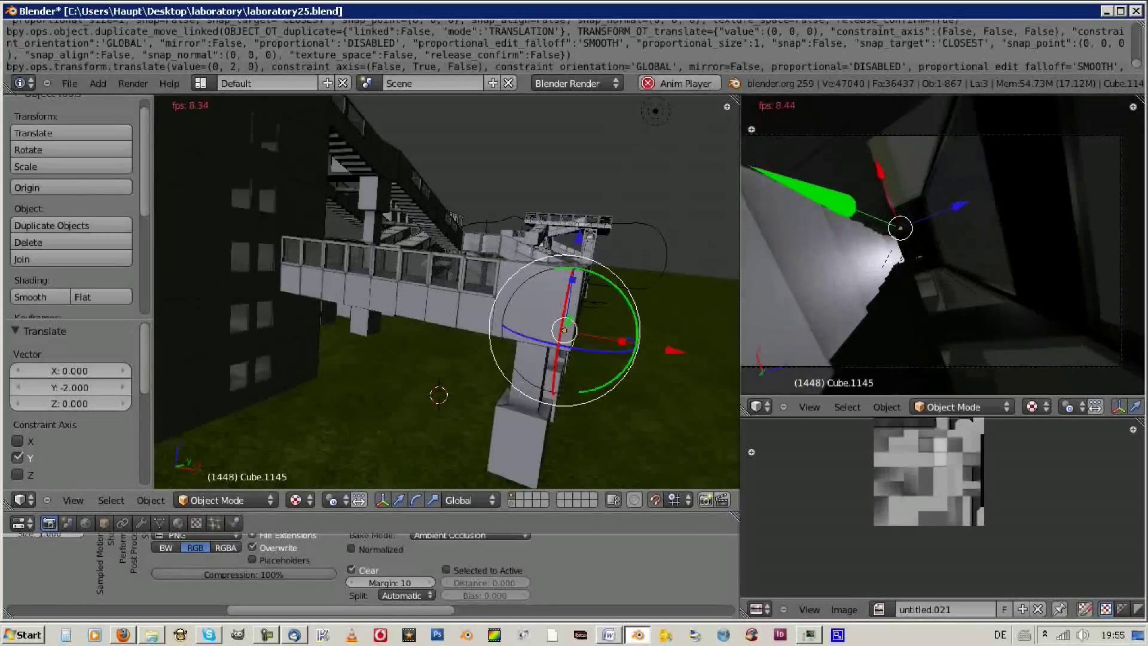
{"action": "left_click", "coordinate": [325, 273]}
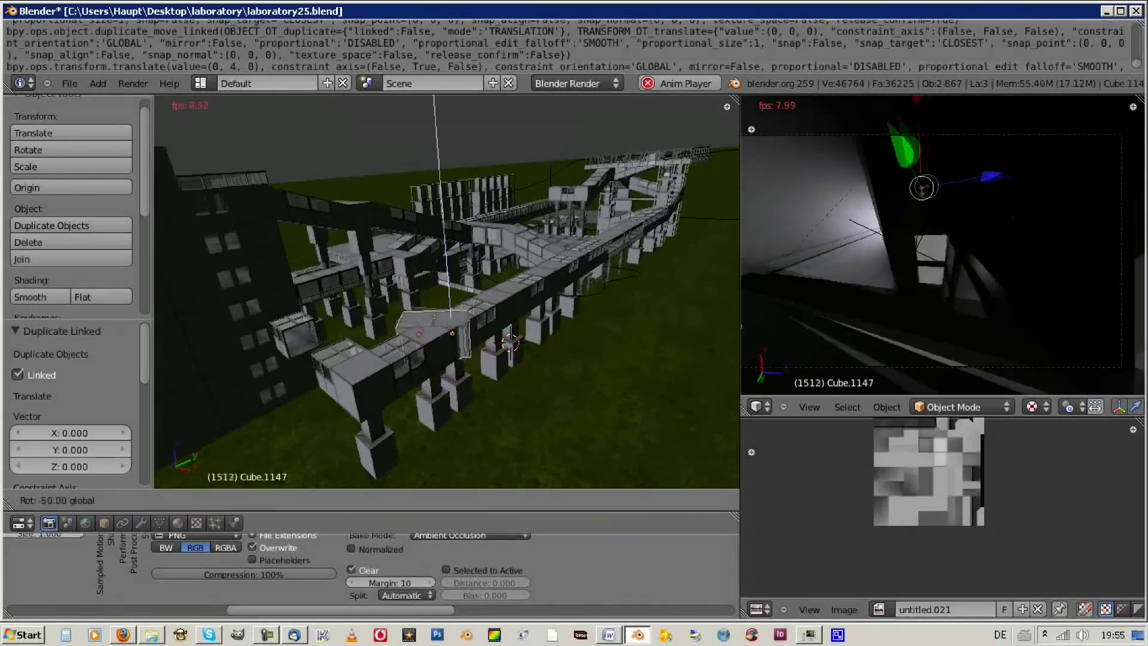
{"action": "key", "text": "Escape"}
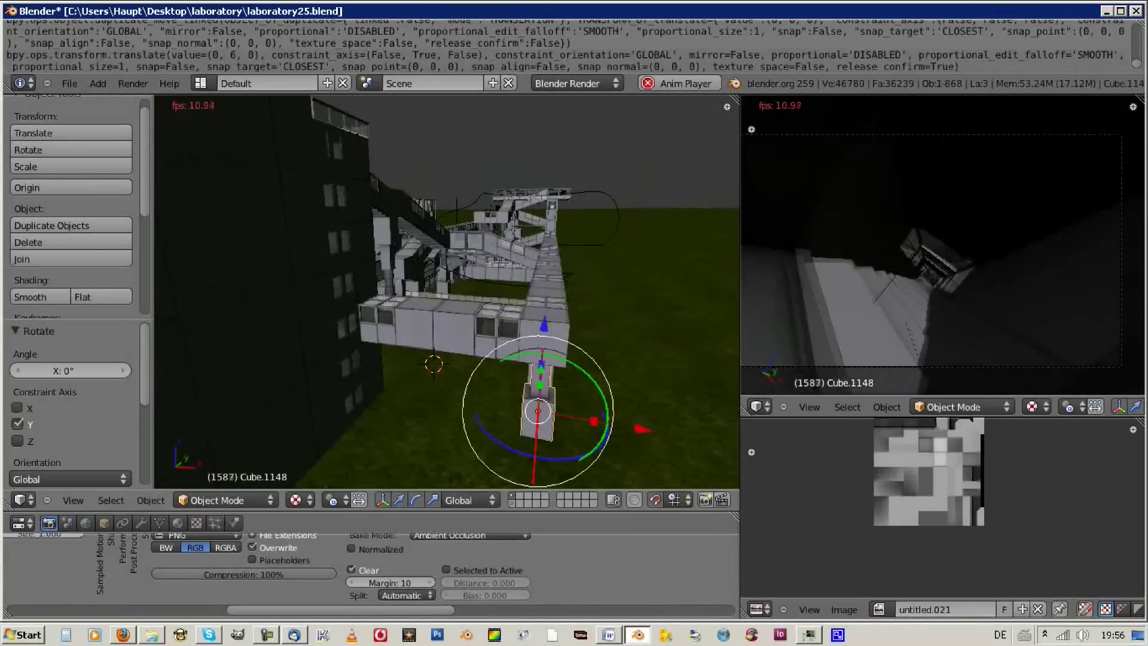
Delete an extra block, add a linked segment 2 units along X, and deselect everything
{"action": "key", "text": "x"}
{"action": "key", "text": "Return"}
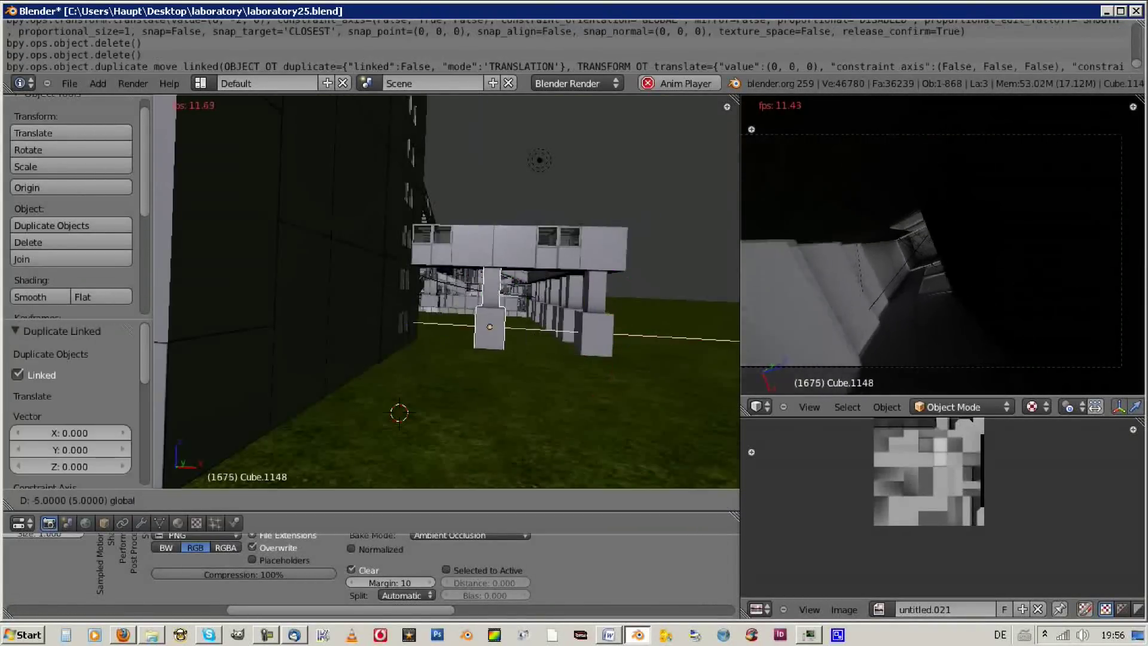
{"action": "key", "text": "Return"}
{"action": "type", "text": "gx2"}
{"action": "key", "text": "Return"}
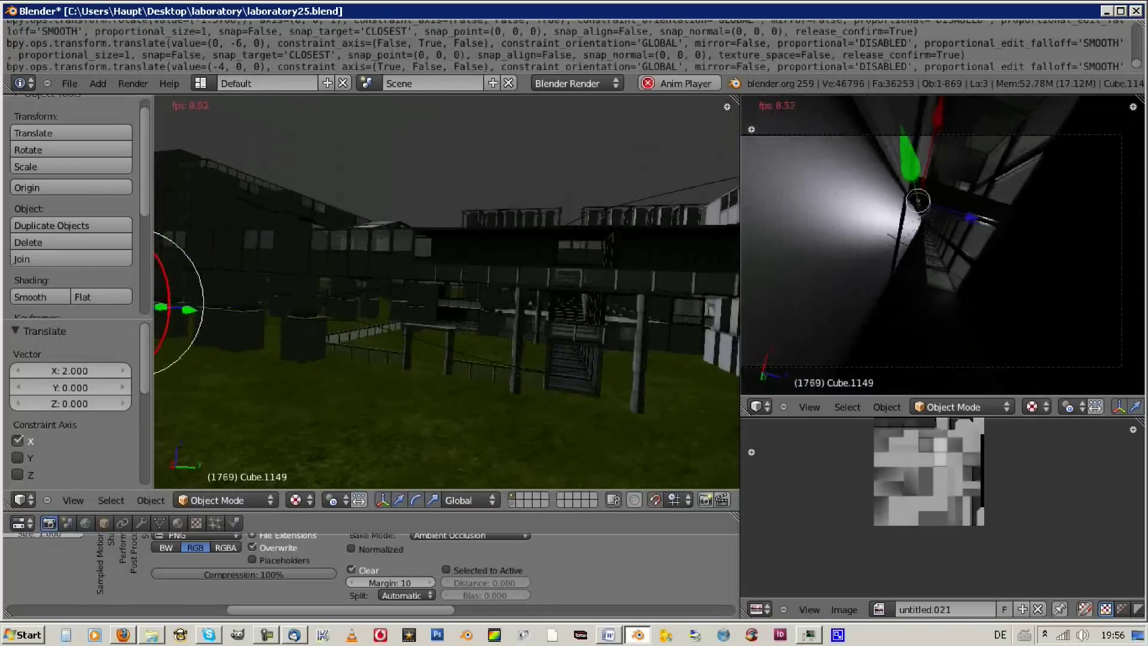
{"action": "key", "text": "a"}
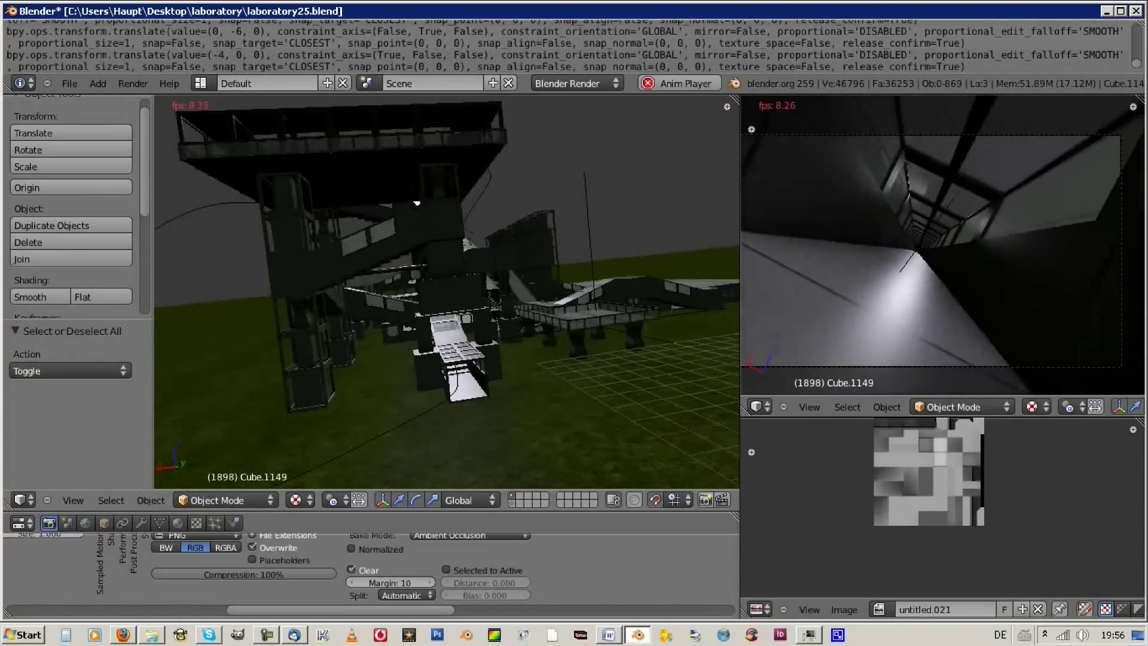
Undo, then make a linked corridor copy placed 11 along Y and 25 along X
{"action": "key", "text": "ctrl+z"}
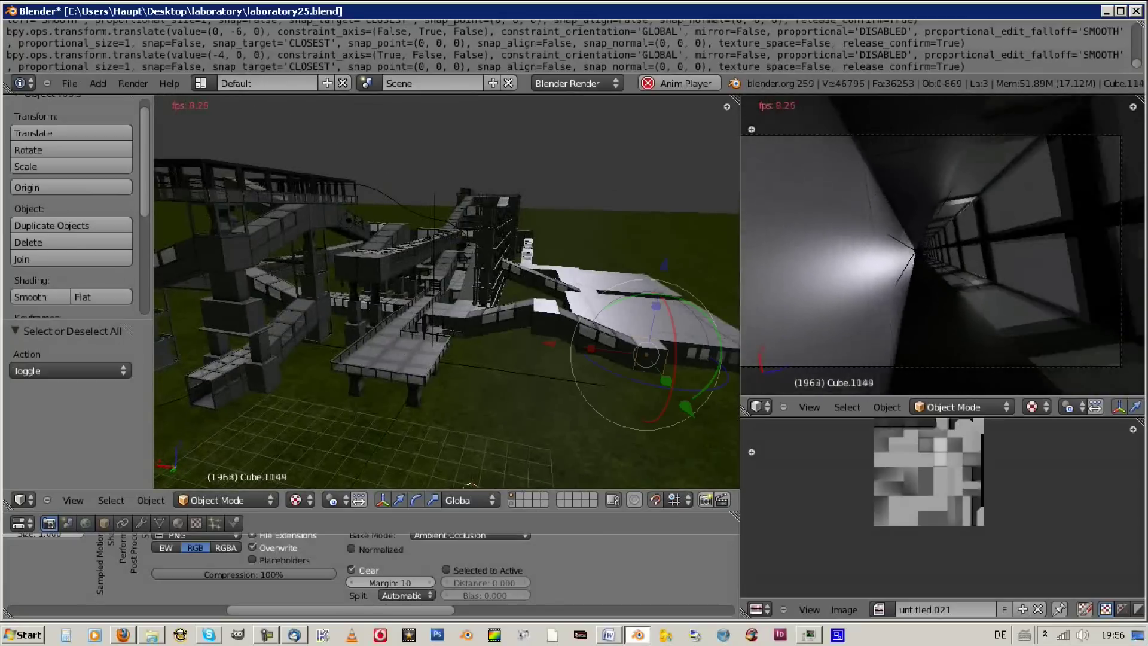
{"action": "key", "text": "alt+d"}
{"action": "type", "text": "y11"}
{"action": "key", "text": "Return"}
{"action": "type", "text": "gx25"}
{"action": "key", "text": "Return"}
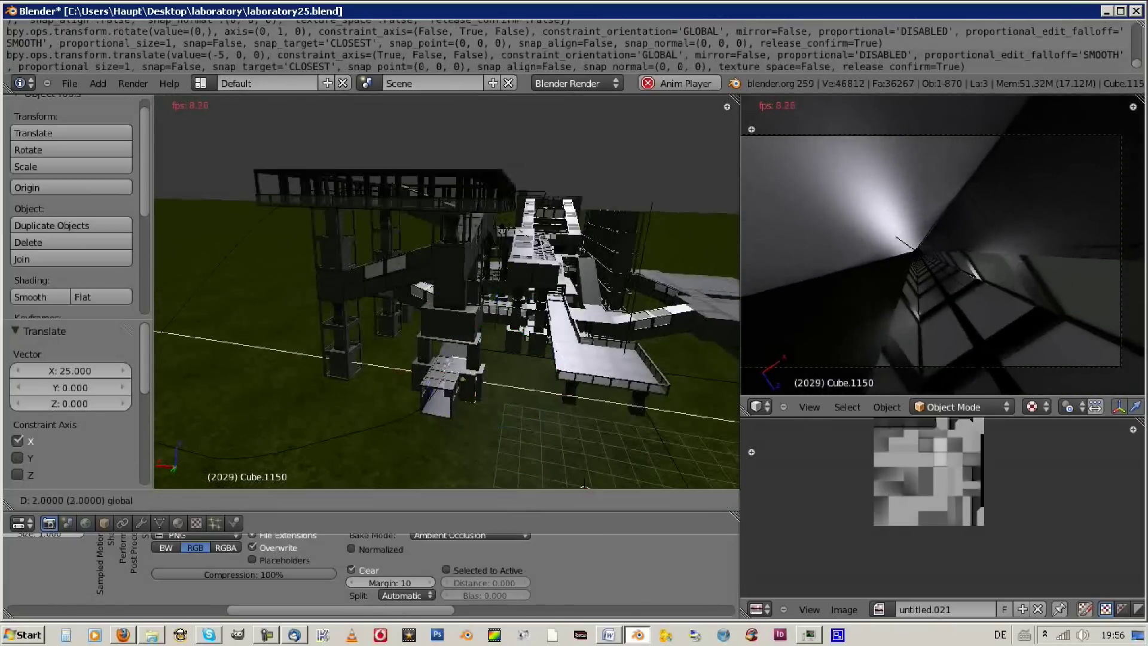
{"action": "key", "text": "Return"}
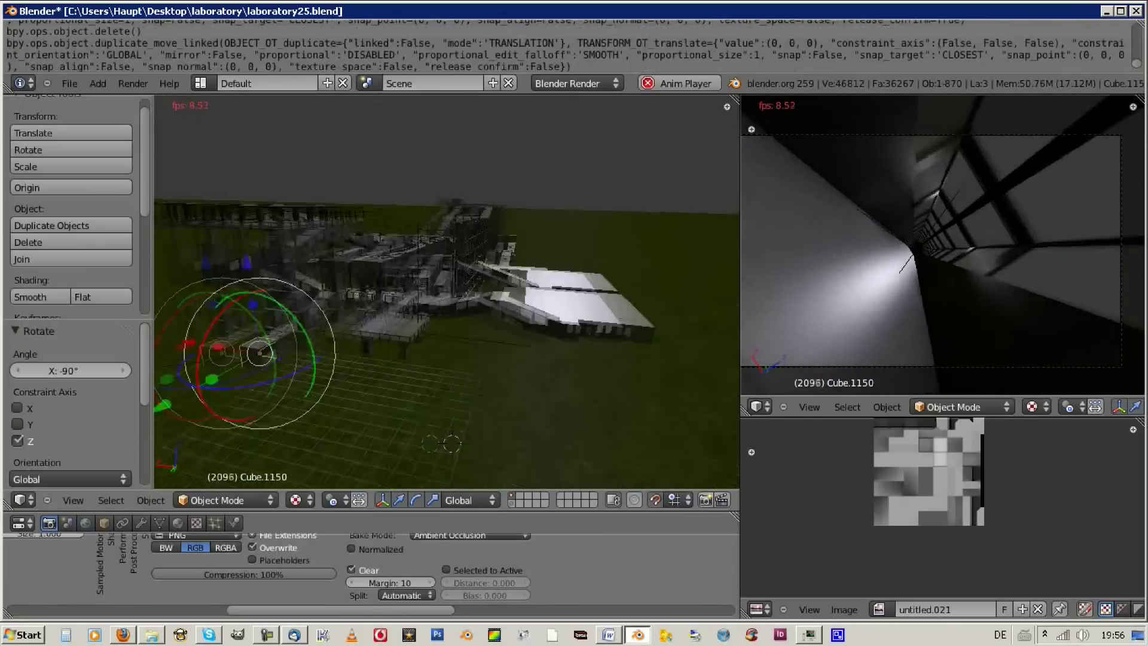
Add linked copies of the wing piece shifted 2 along Y and 2 along X
{"action": "key", "text": "alt+d"}
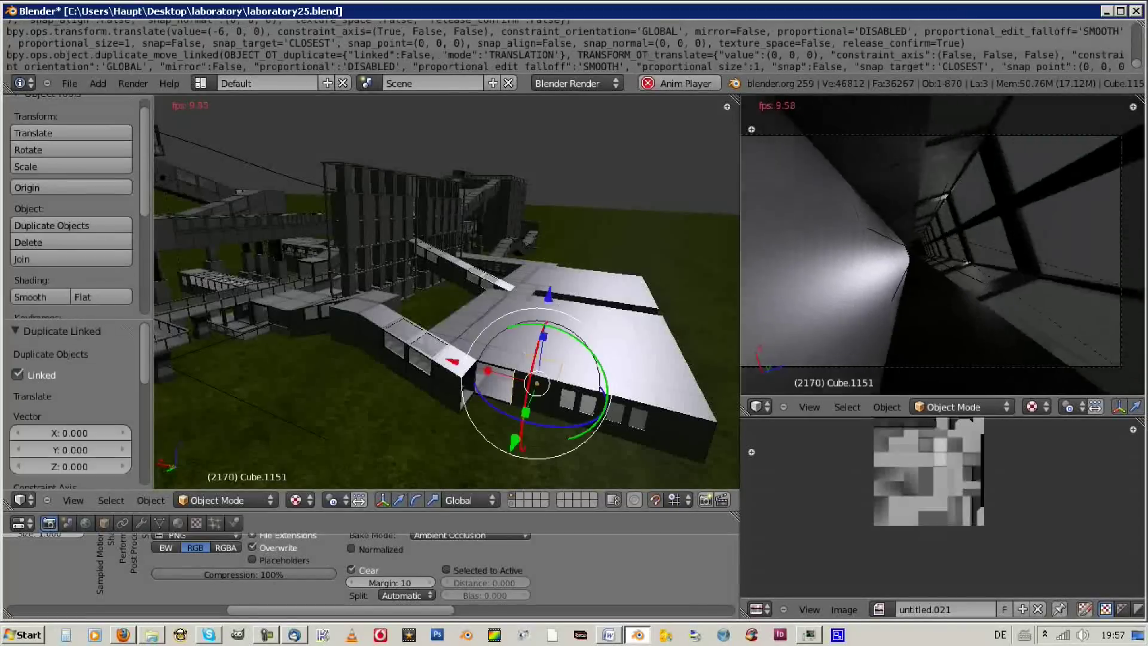
{"action": "type", "text": "y2"}
{"action": "key", "text": "Return"}
{"action": "key", "text": "Return"}
{"action": "key", "text": "alt+d"}
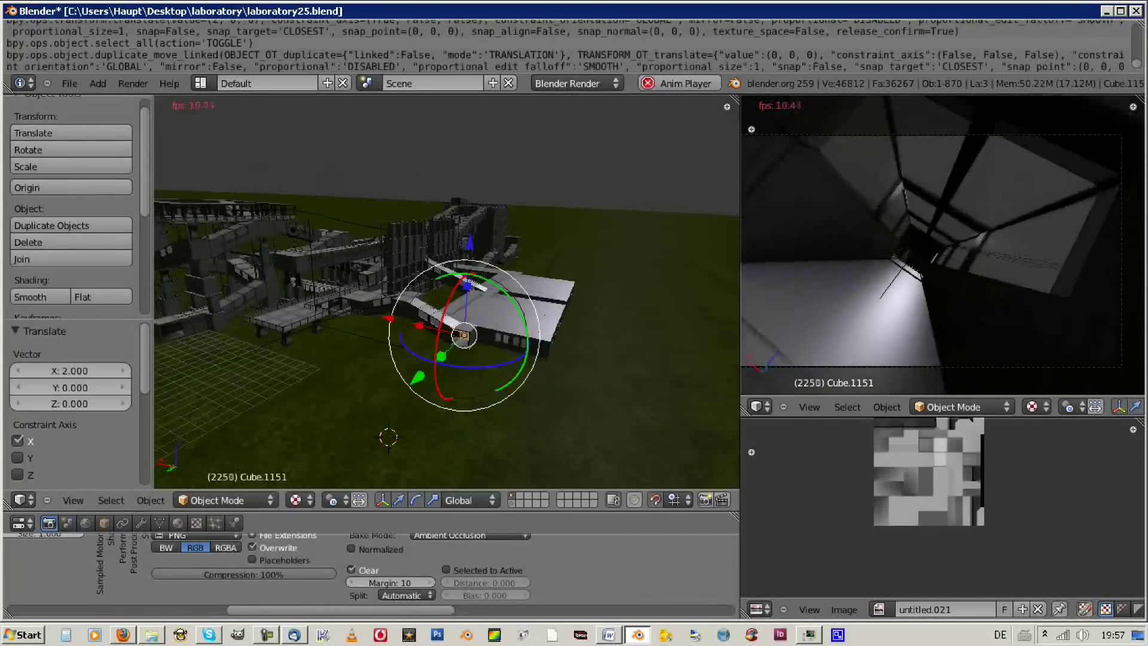
{"action": "type", "text": "x2"}
{"action": "key", "text": "Return"}
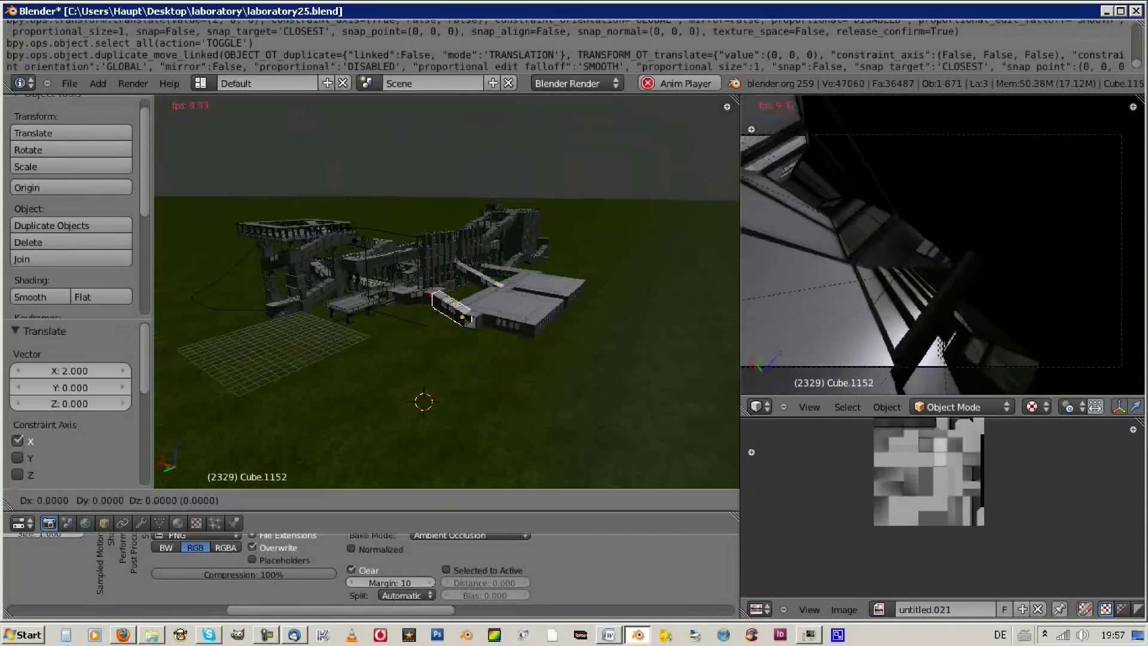
{"action": "type", "text": "y13"}
{"action": "key", "text": "Return"}
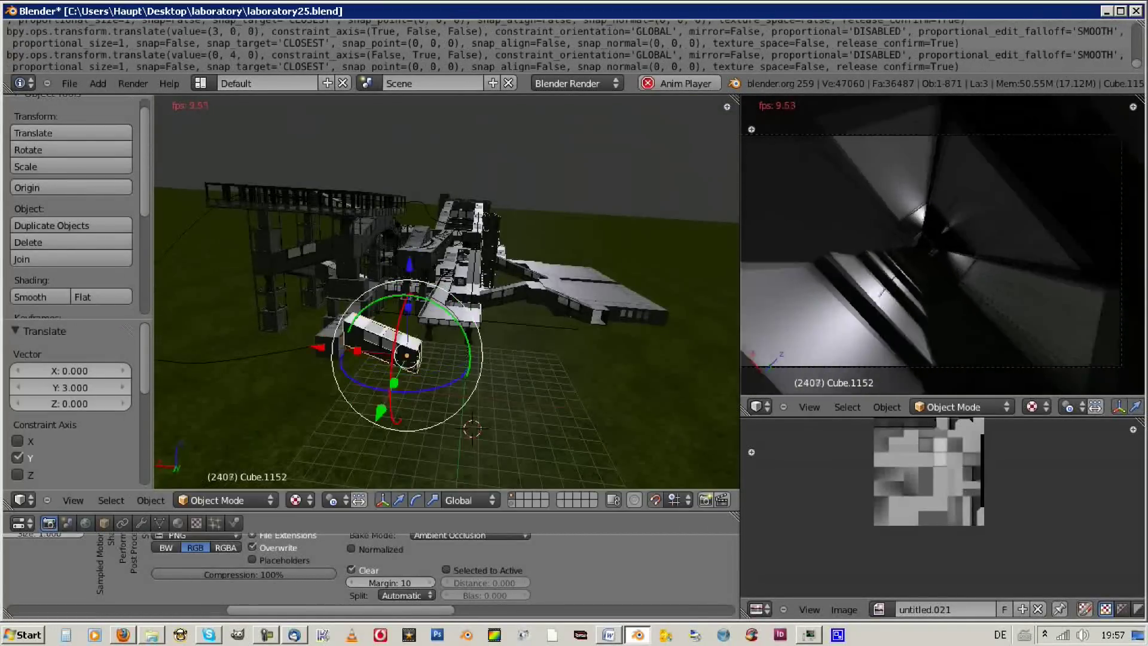
{"action": "key", "text": "Escape"}
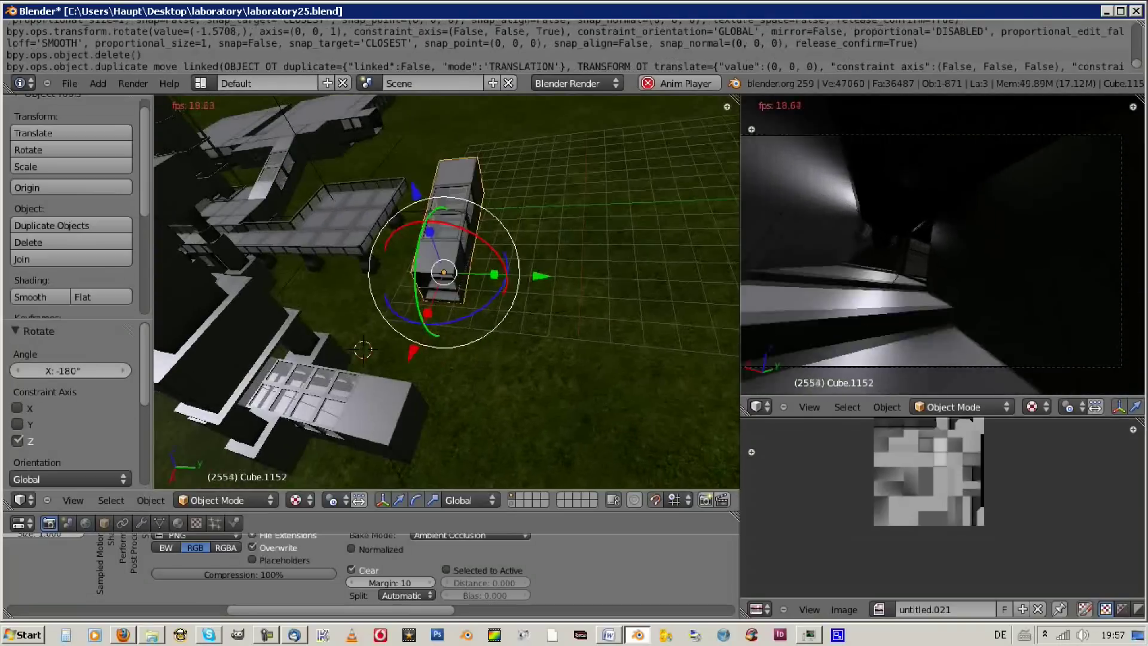
Delete the unwanted copy and add linked copies shifted 5 along X and -1 along Y
{"action": "key", "text": "Delete"}
{"action": "key", "text": "alt+d"}
{"action": "key", "text": "x"}
{"action": "key", "text": "5"}
{"action": "key", "text": "Return"}
{"action": "key", "text": "alt+d"}
{"action": "type", "text": "y-1"}
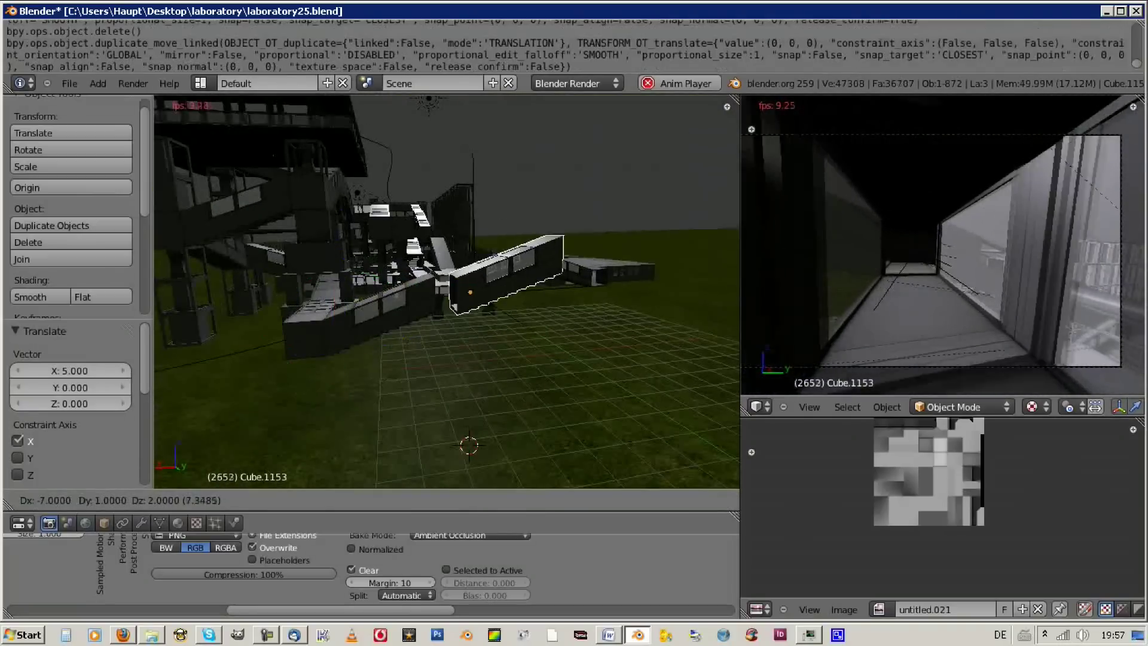
{"action": "key", "text": "Return"}
Move the copy 13 along Y, then add a linked copy shifted 19 along X
{"action": "key", "text": "g"}
{"action": "key", "text": "y"}
{"action": "key", "text": "1"}
{"action": "key", "text": "3"}
{"action": "key", "text": "Return"}
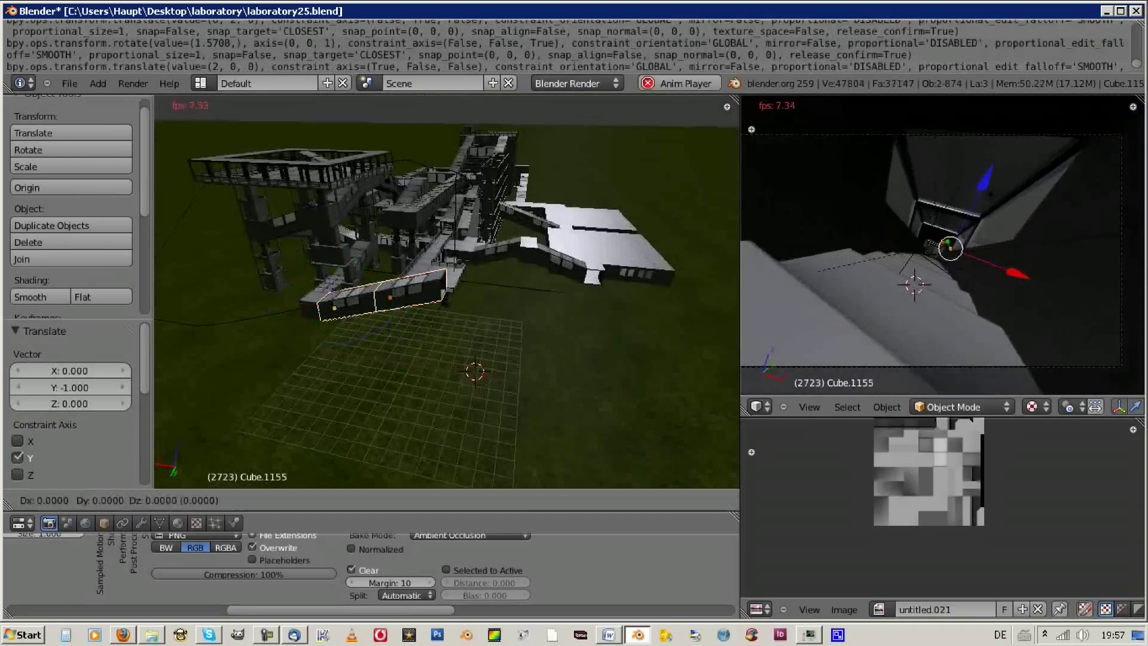
{"action": "key", "text": "alt+d"}
{"action": "key", "text": "x"}
{"action": "key", "text": "1"}
{"action": "key", "text": "9"}
{"action": "key", "text": "Return"}
Rotate the copy -180° about Z and check the complex from top view
{"action": "key", "text": "r"}
{"action": "key", "text": "z"}
{"action": "key", "text": "minus"}
{"action": "key", "text": "1"}
{"action": "key", "text": "8"}
{"action": "key", "text": "0"}
{"action": "key", "text": "Return"}
{"action": "key", "text": "KP_7"}
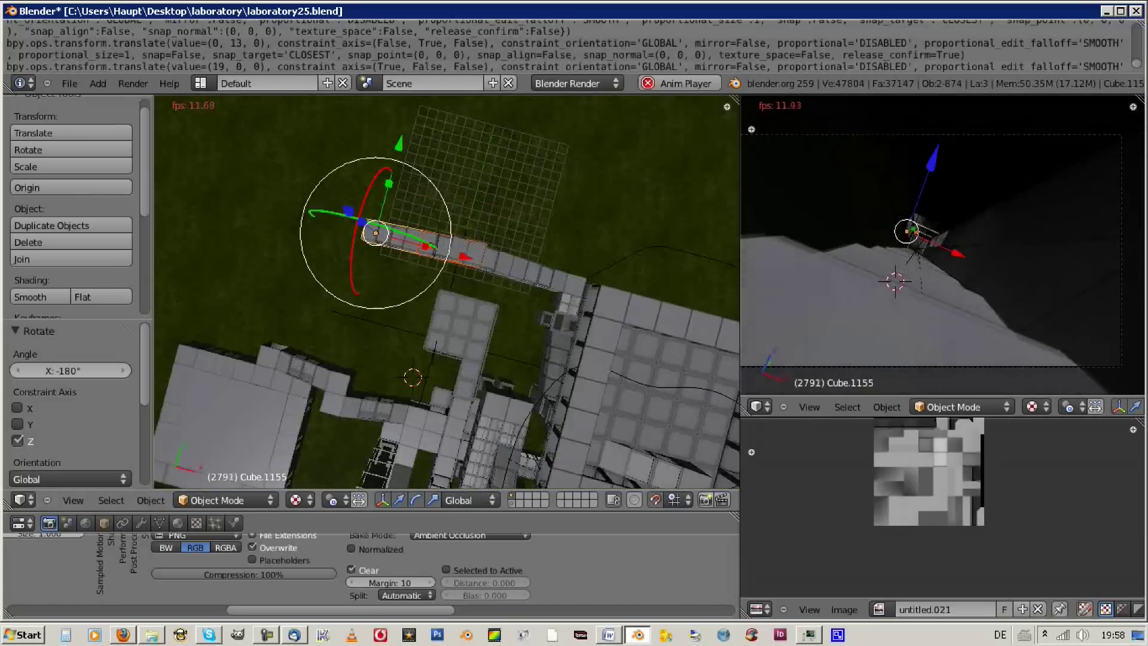
Shift the corridor piece back along X and return to a perspective view
{"action": "key", "text": "g"}
{"action": "key", "text": "x"}
{"action": "key", "text": "minus"}
{"action": "key", "text": "2"}
{"action": "key", "text": "Return"}
{"action": "middle_click_drag", "start_coordinate": [443, 287], "coordinate": [455, 239]}
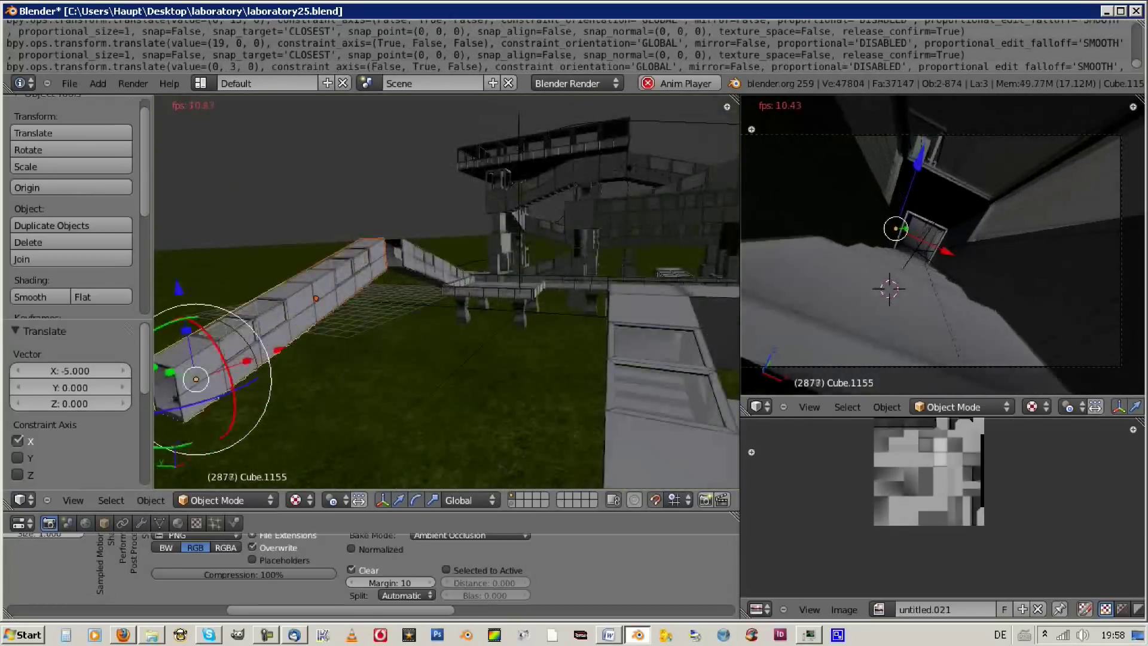
{"action": "middle_click_drag", "start_coordinate": [442, 287], "coordinate": [419, 251]}
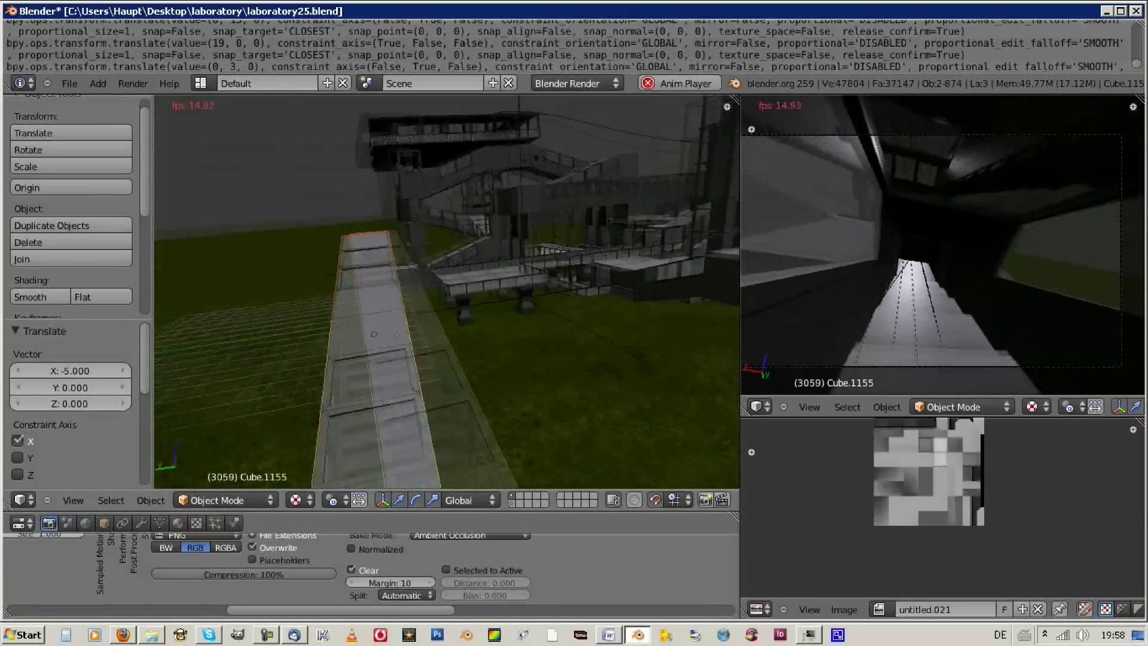
Delete the long corridor piece, undo it, and rotate it 180° about Z
{"action": "key", "text": "x"}
{"action": "left_click", "coordinate": [376, 264]}
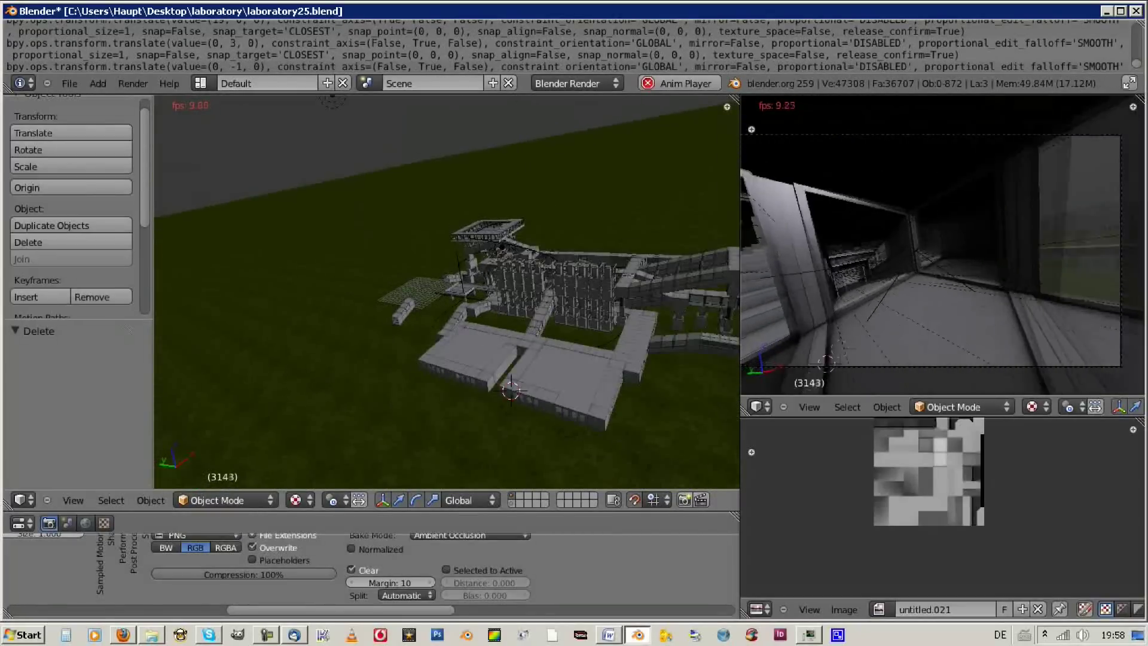
{"action": "key", "text": "ctrl+z"}
{"action": "type", "text": "rz180"}
{"action": "key", "text": "Return"}
Move the turned piece 2 back along Y and delete the extra box
{"action": "key", "text": "t"}
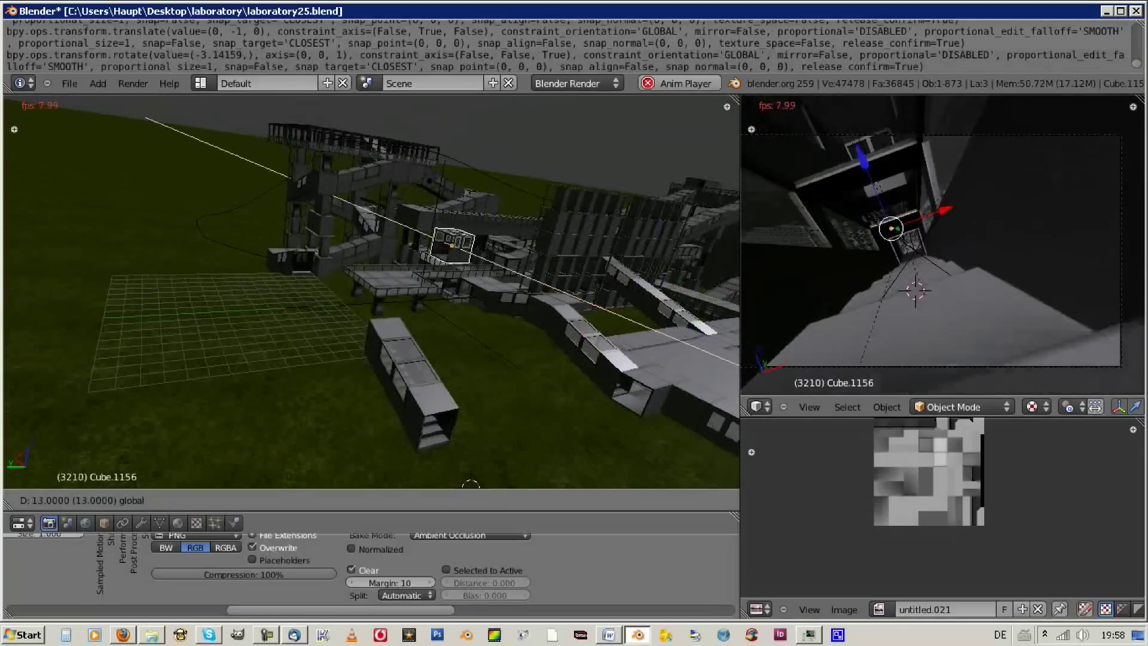
{"action": "key", "text": "Return"}
{"action": "mouse_move", "coordinate": [471, 483]}
{"action": "middle_mouse_down"}
{"action": "mouse_move", "coordinate": [419, 359]}
{"action": "mouse_move", "coordinate": [514, 335]}
{"action": "middle_mouse_up"}
{"action": "type", "text": "gy-2"}
{"action": "key", "text": "Return"}
{"action": "key", "text": "Return"}
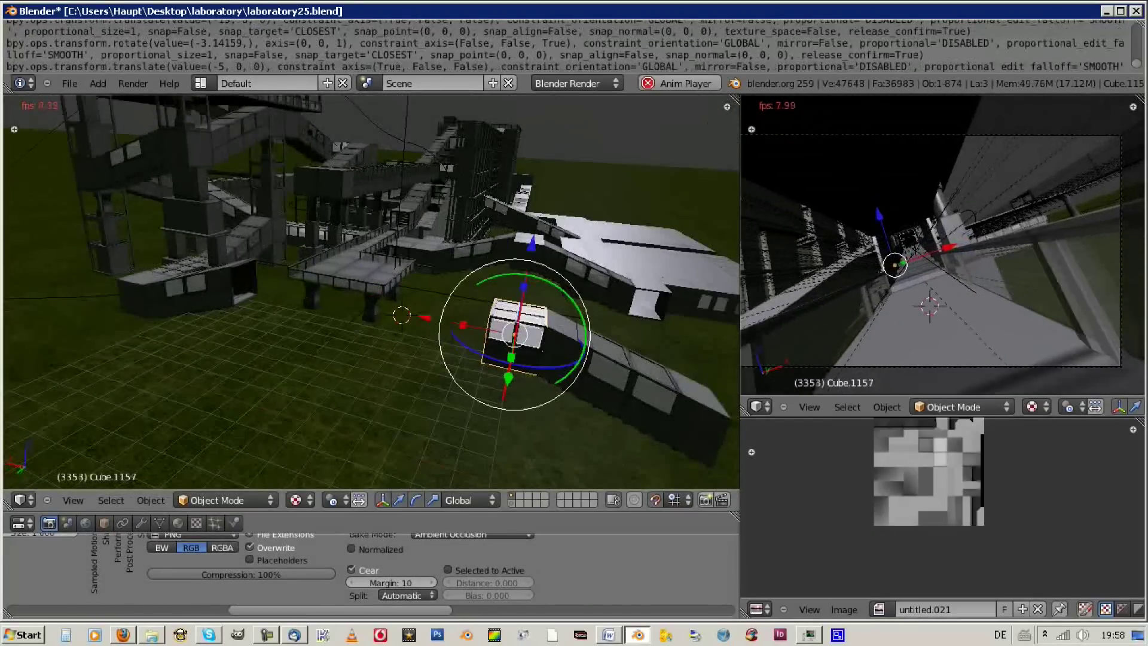
{"action": "key", "text": "Delete"}
Add linked box copies each shifted 2 units along X
{"action": "key", "text": "Return"}
{"action": "mouse_move", "coordinate": [371, 287]}
{"action": "middle_mouse_down"}
{"action": "mouse_move", "coordinate": [334, 299]}
{"action": "mouse_move", "coordinate": [418, 298]}
{"action": "middle_mouse_up"}
{"action": "key", "text": "x"}
{"action": "key", "text": "2"}
{"action": "key", "text": "Return"}
{"action": "key", "text": "shift+d"}
{"action": "key", "text": "shift+d"}
{"action": "key", "text": "x"}
{"action": "key", "text": "2"}
{"action": "key", "text": "Return"}
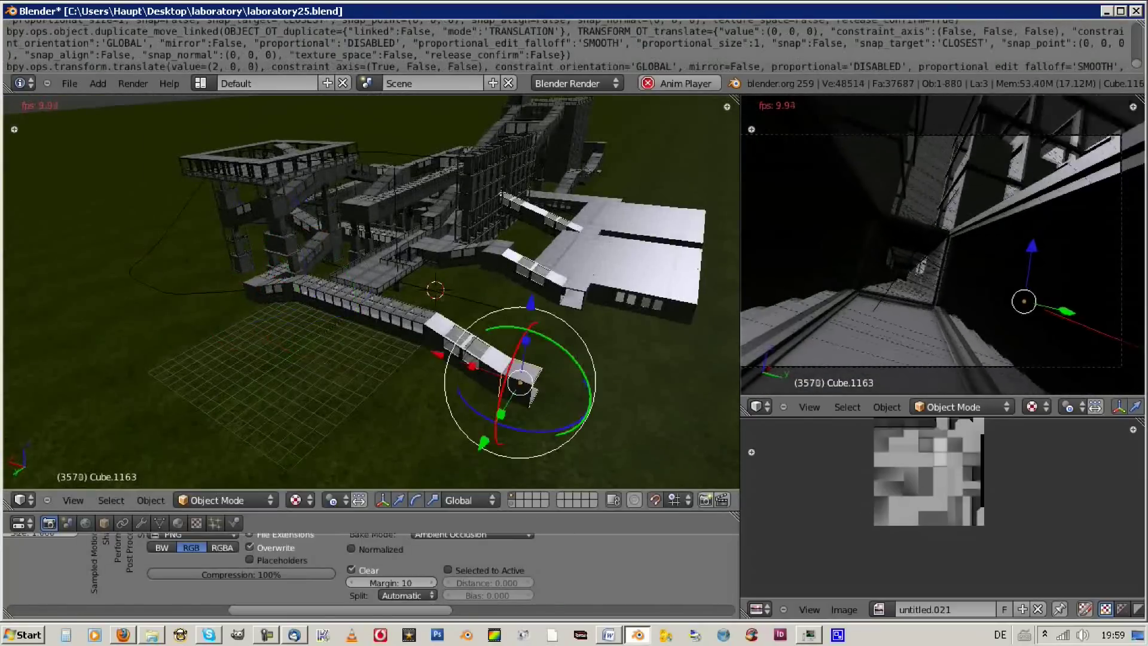
{"action": "key", "text": "Return"}
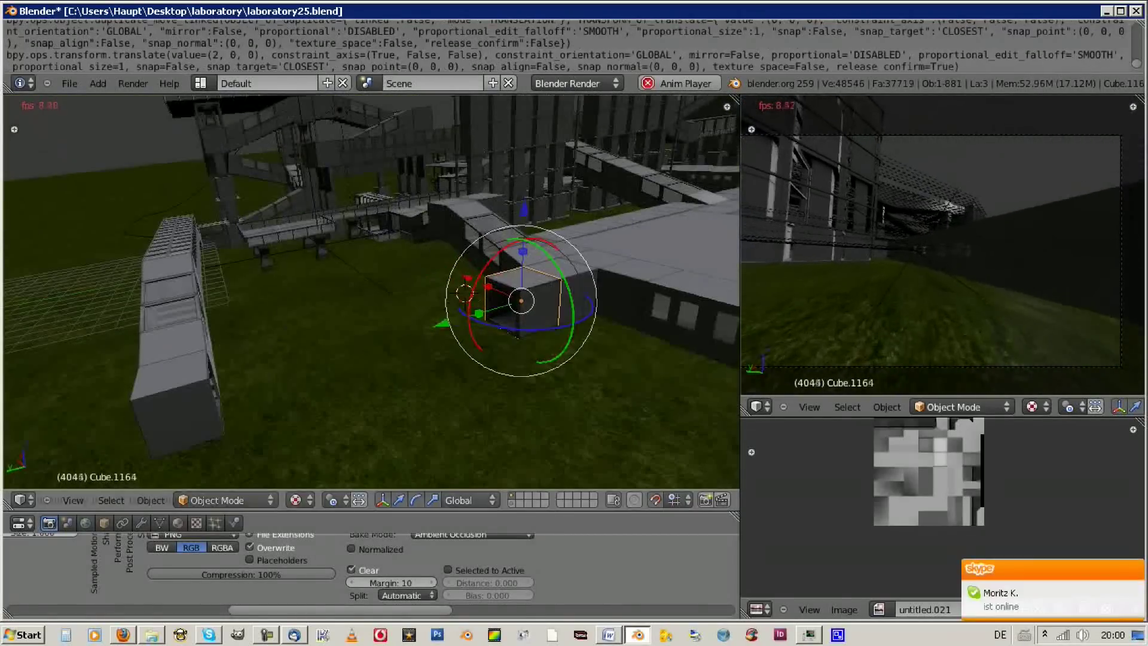
Shift the latest box 3 units along Y
{"action": "key", "text": "y"}
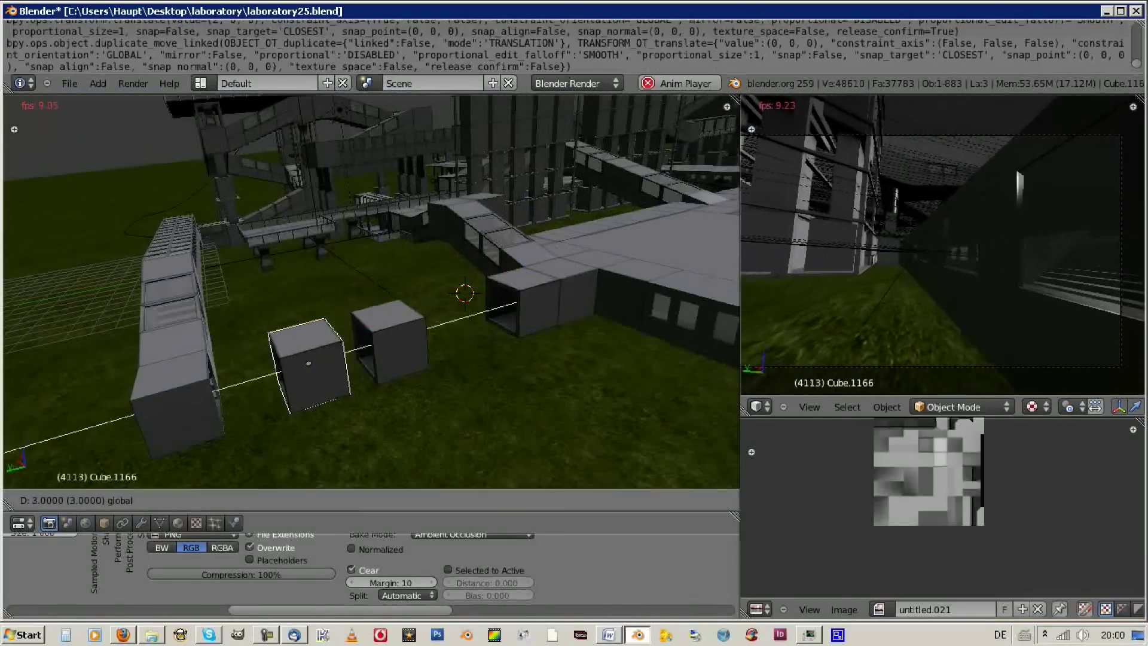
{"action": "key", "text": "Return"}
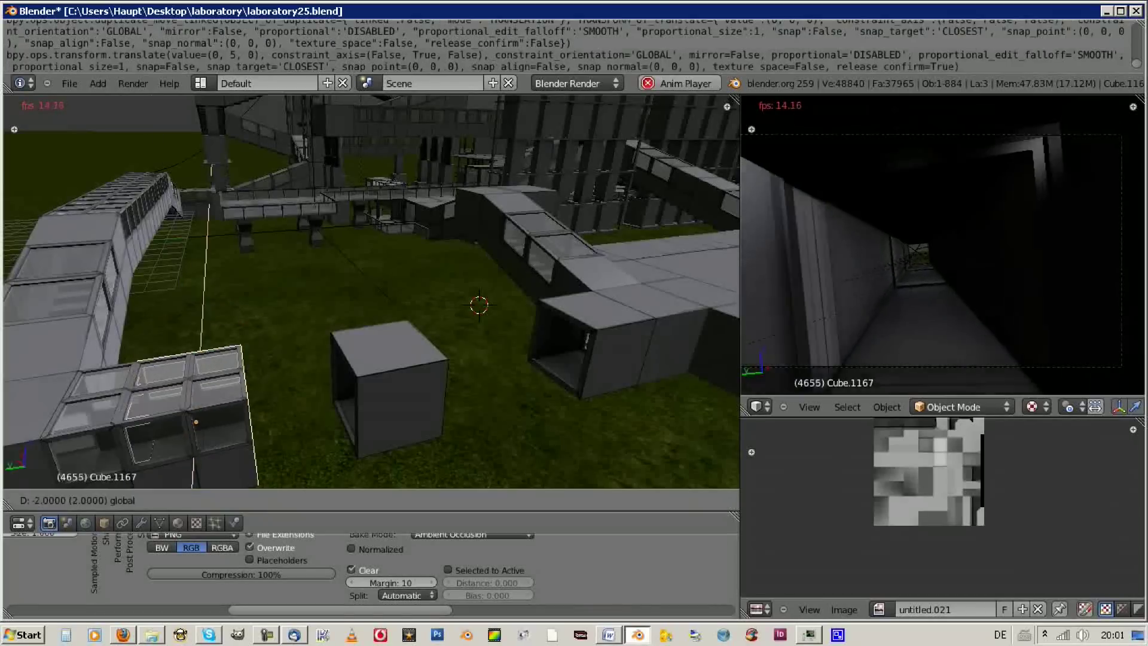
{"action": "key", "text": "Return"}
{"action": "key", "text": "alt+d"}
{"action": "key", "text": "Return"}
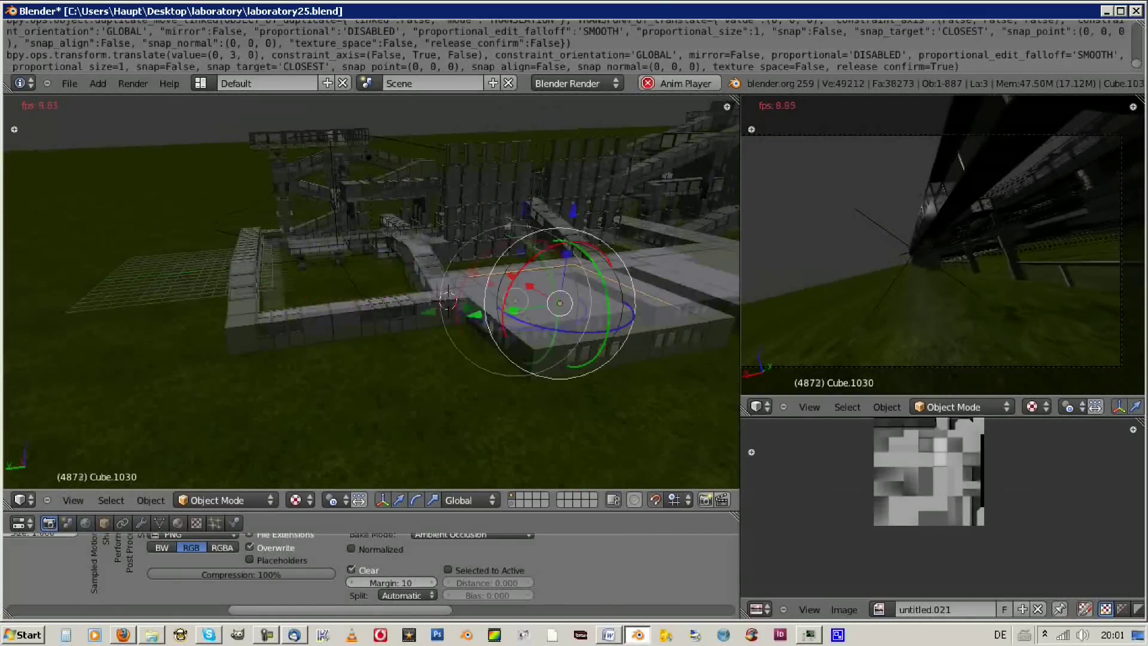
Render a test image of the camera view with F12, then save as laboratory26.blend
{"action": "key", "text": "F12"}
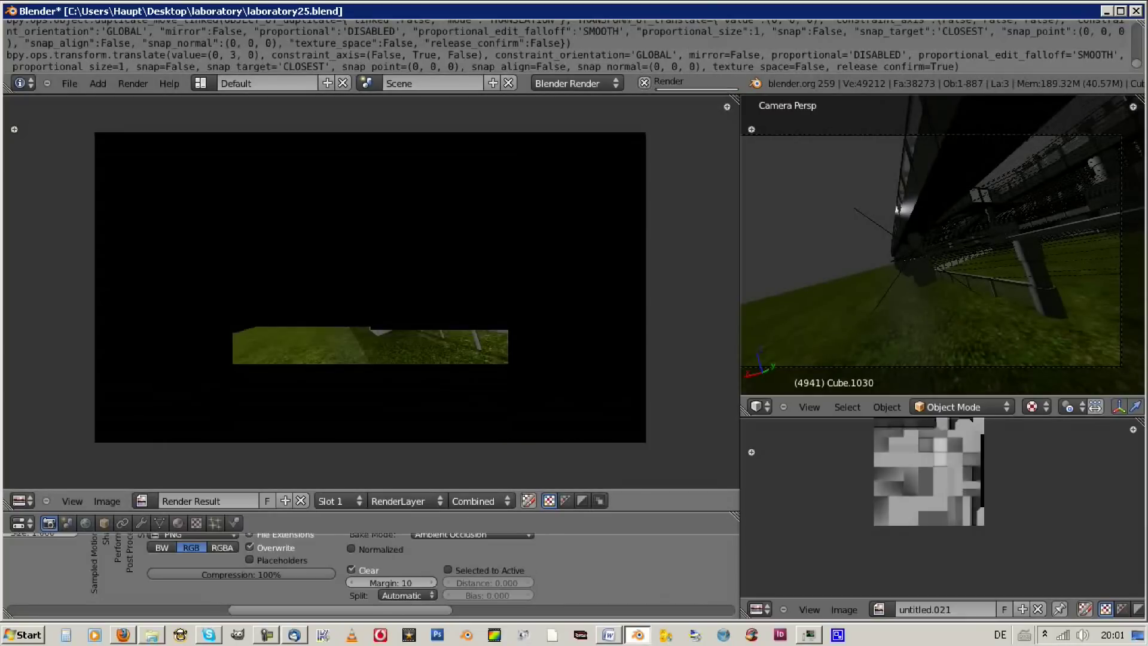
{"action": "key", "text": "Escape"}
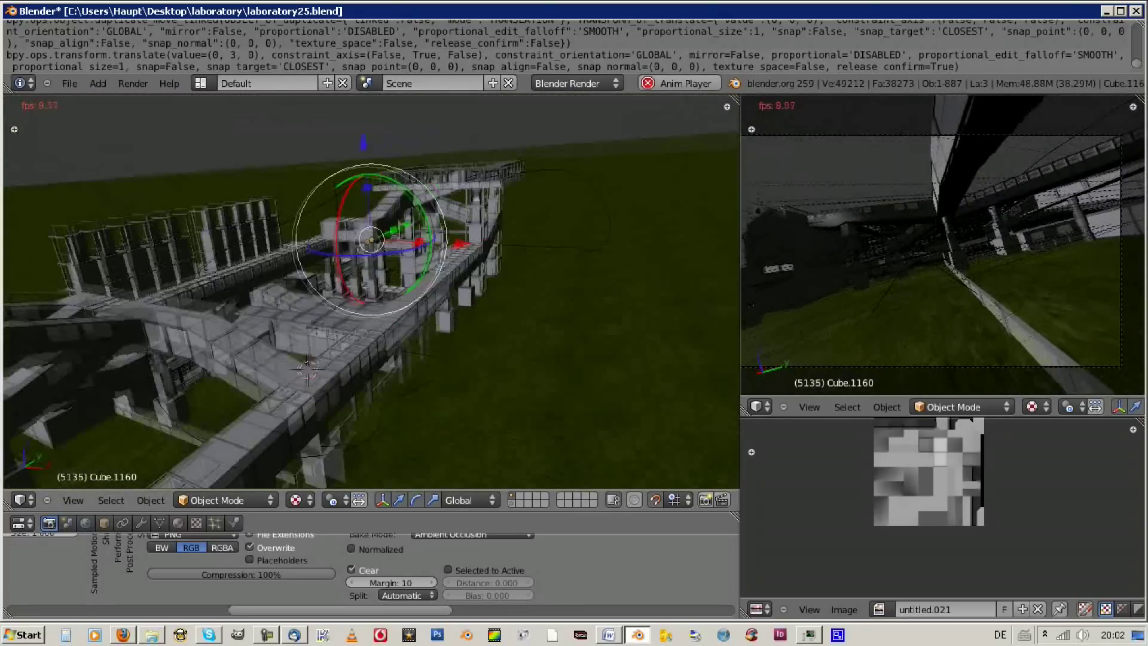
{"action": "left_click", "coordinate": [90, 205]}
{"action": "key", "text": "Return"}
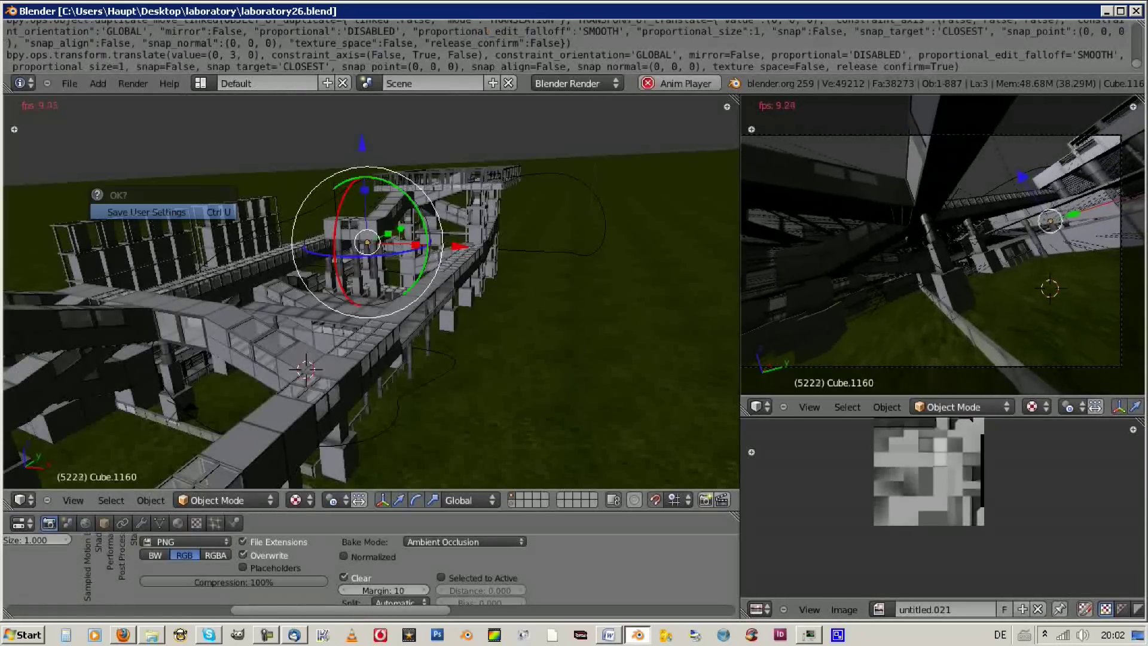